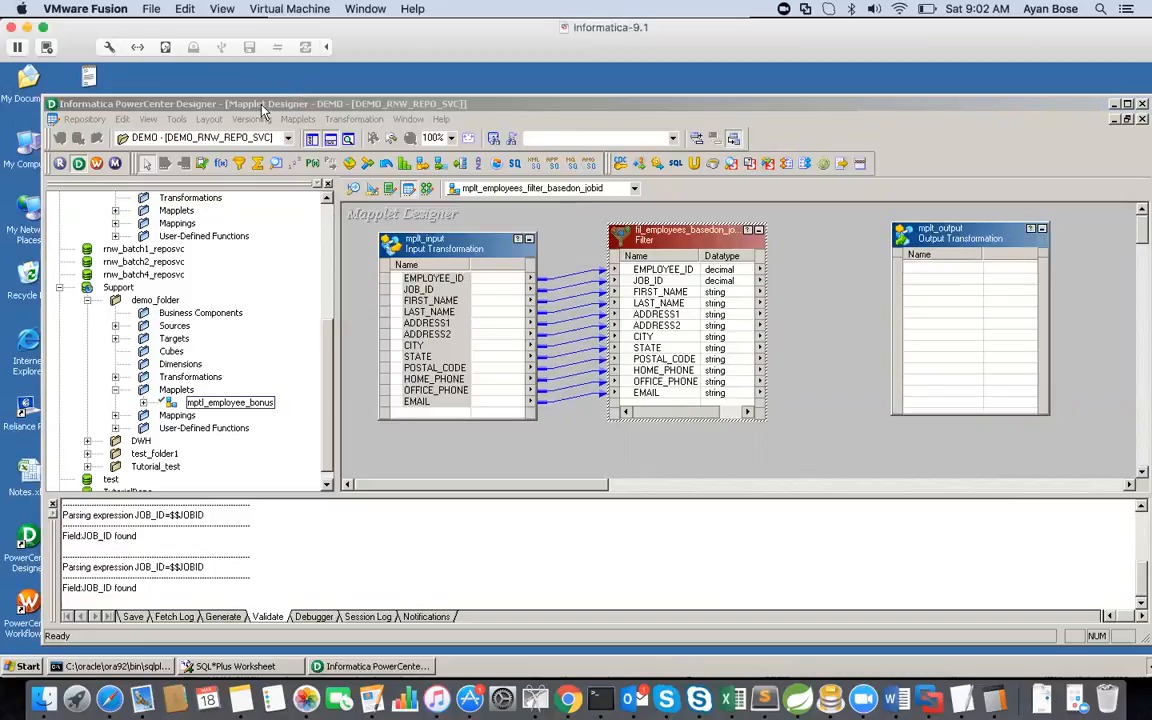
Step: Switch the virtual machine display to full screen
click(218, 9)
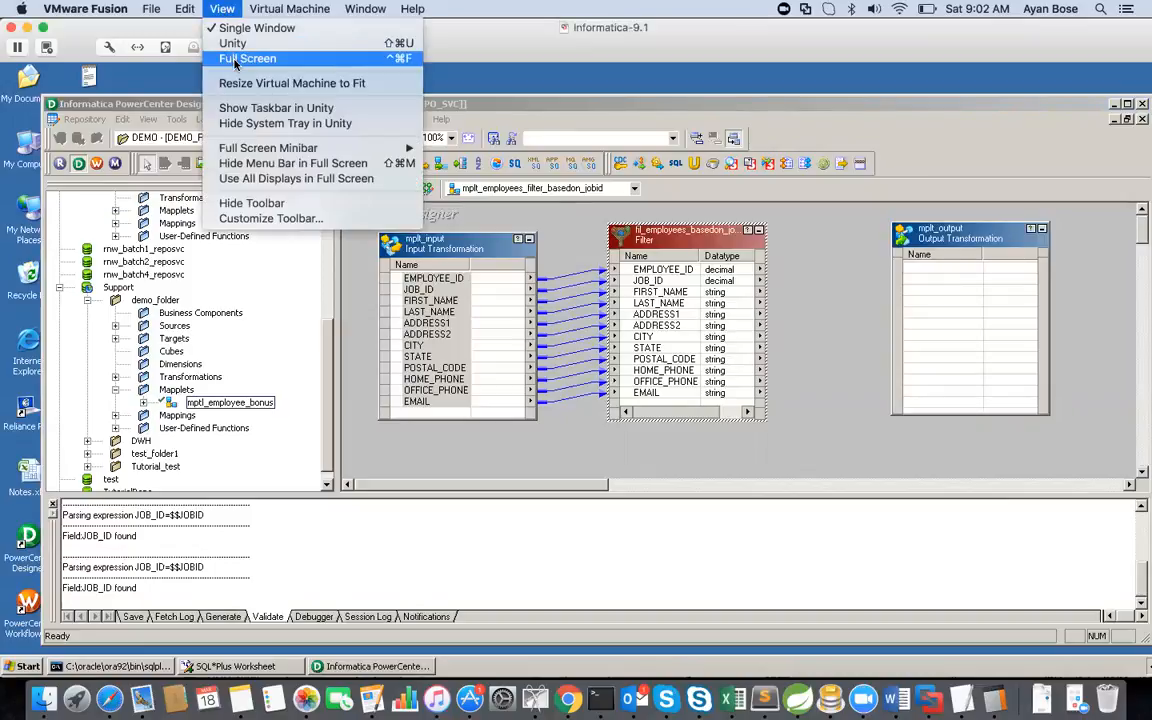
click(252, 85)
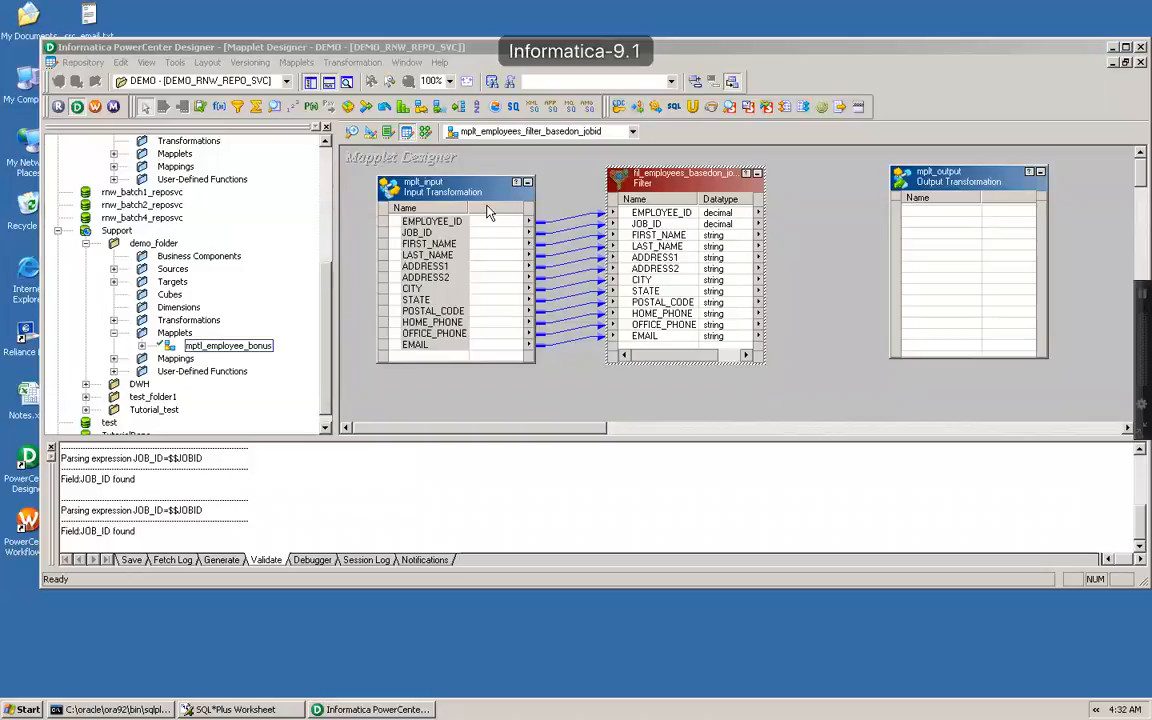
Step: Try to set the filter condition of fil_employees_basedon_jobid to JOB_ID=$$JOBID, using the JOB_ID port and the $$JOBID mapping parameter
double_click(700, 187)
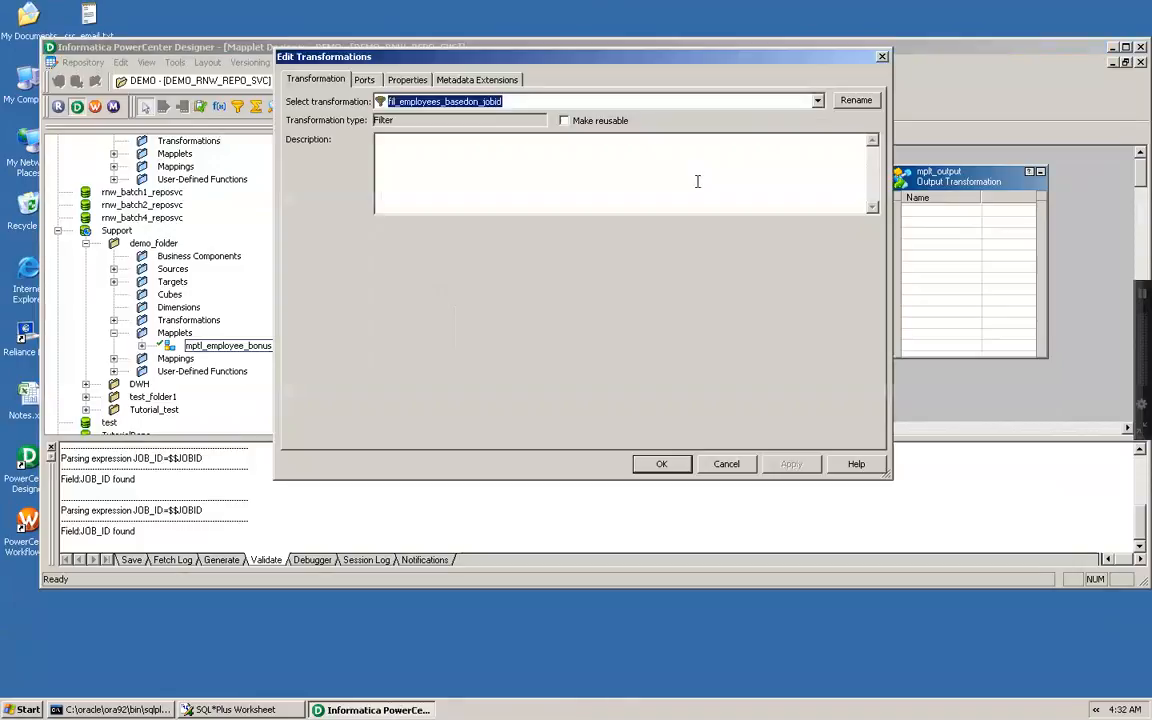
click(405, 80)
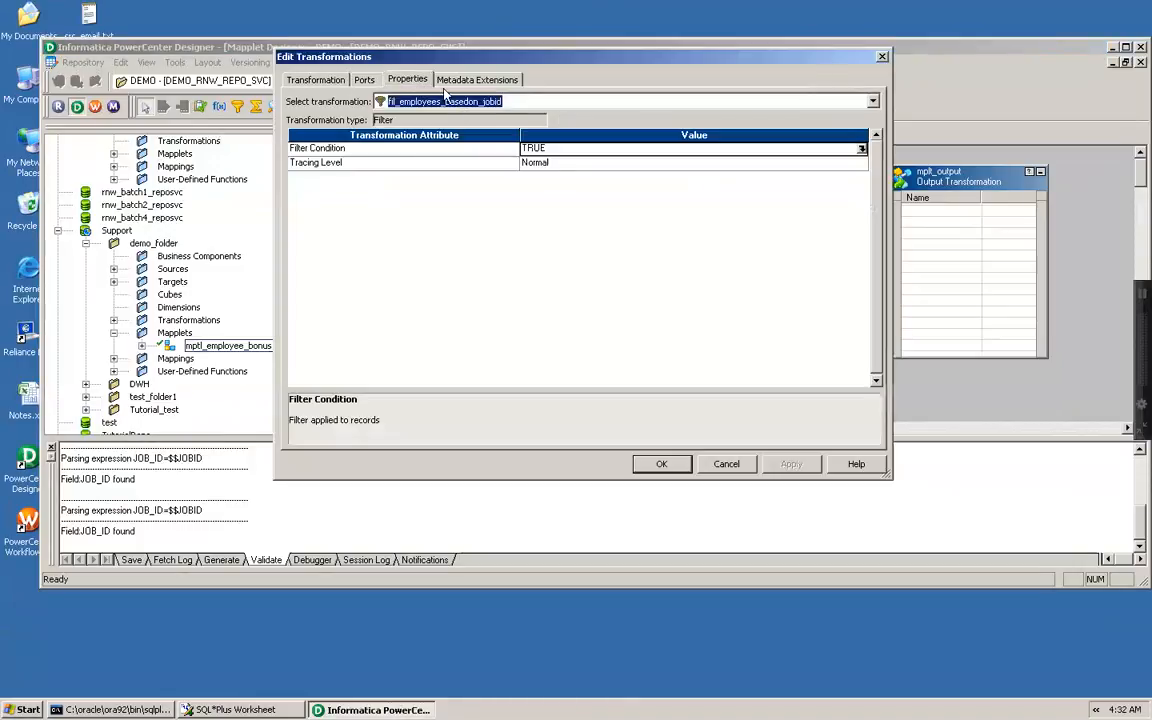
click(861, 149)
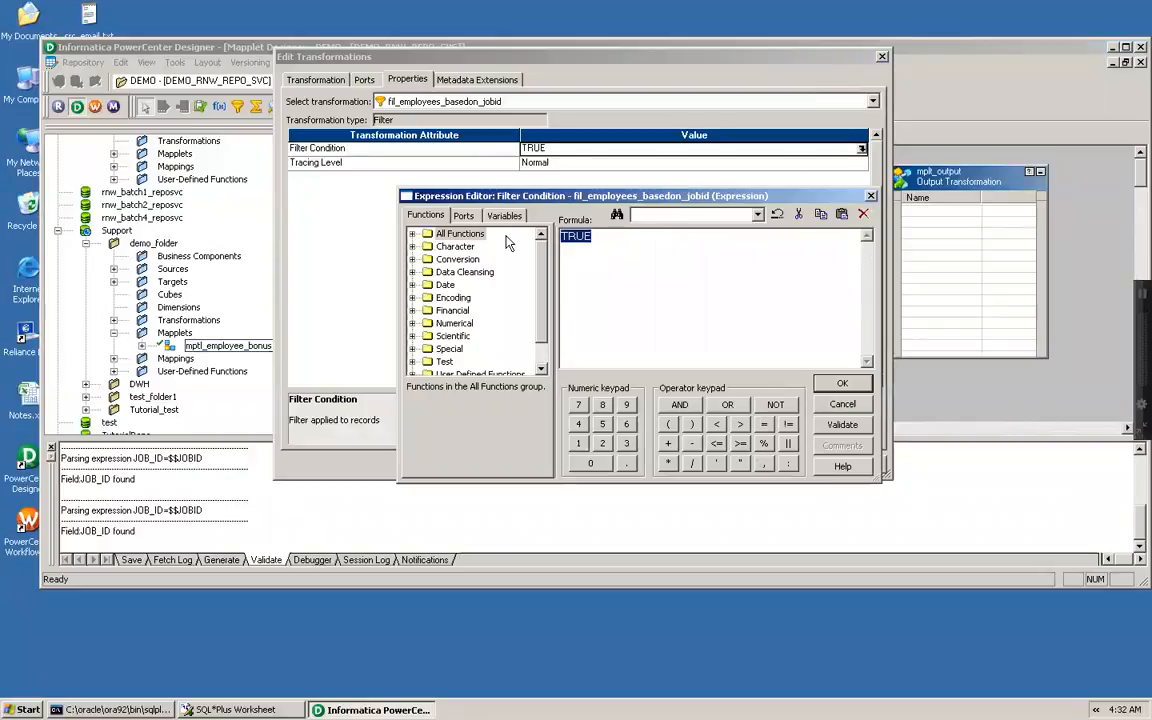
key(Delete)
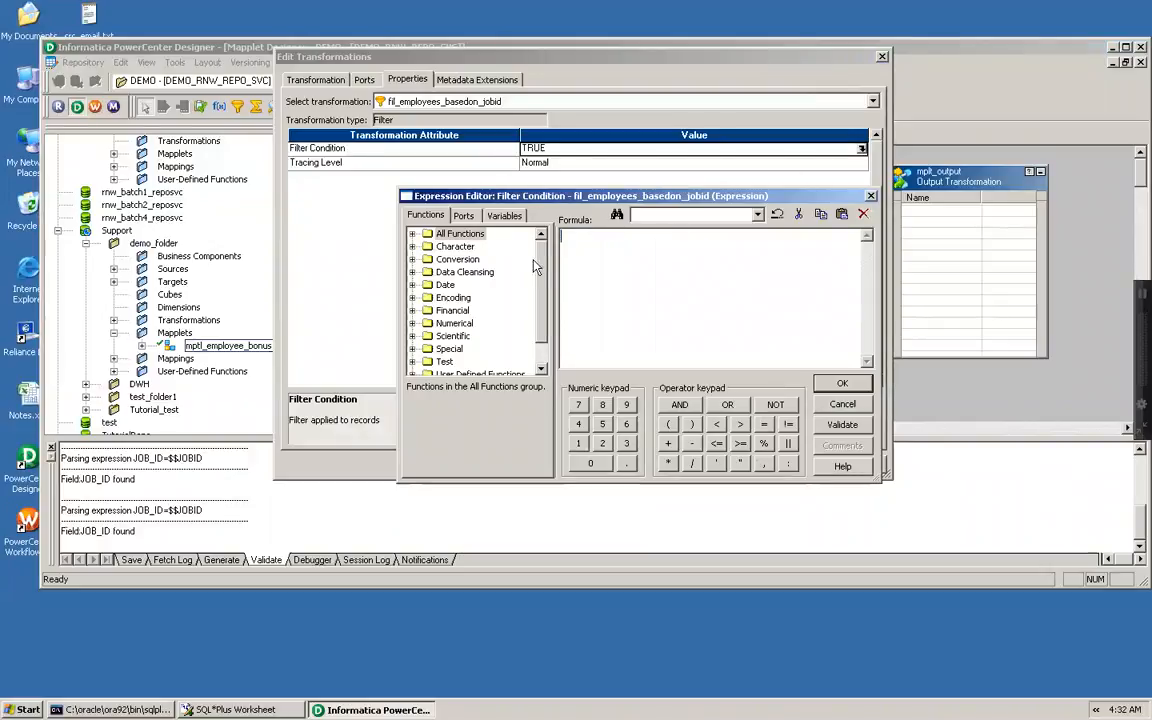
click(464, 216)
double_click(449, 259)
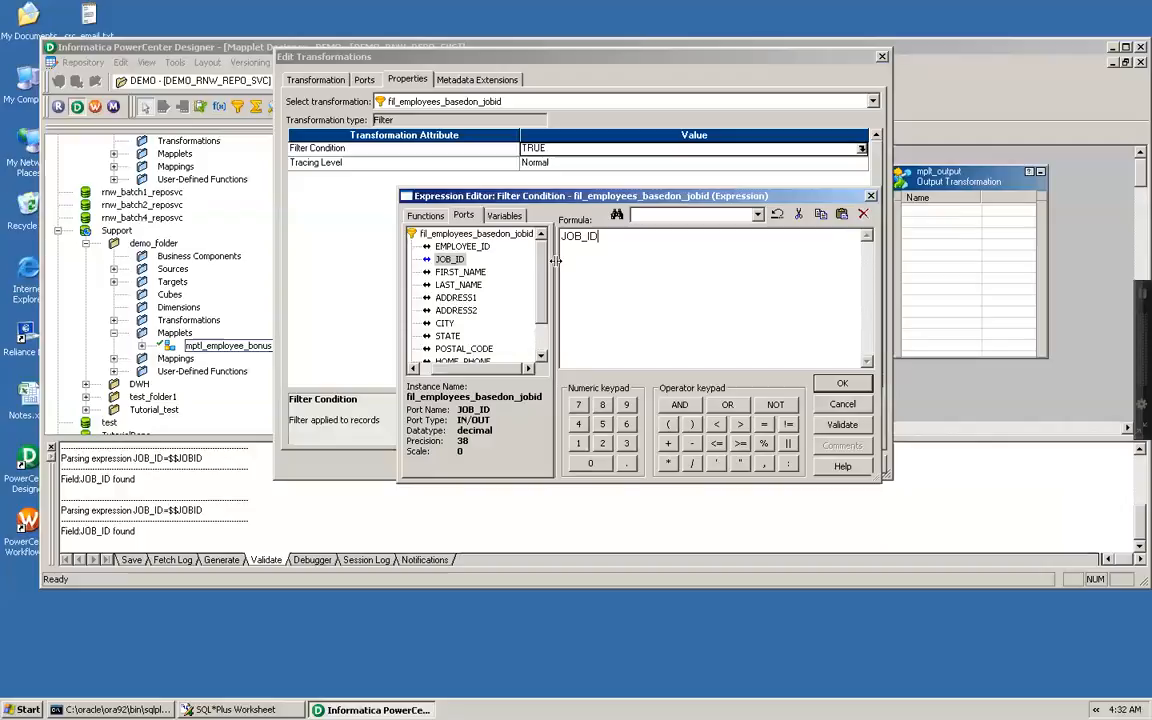
text(=)
click(504, 216)
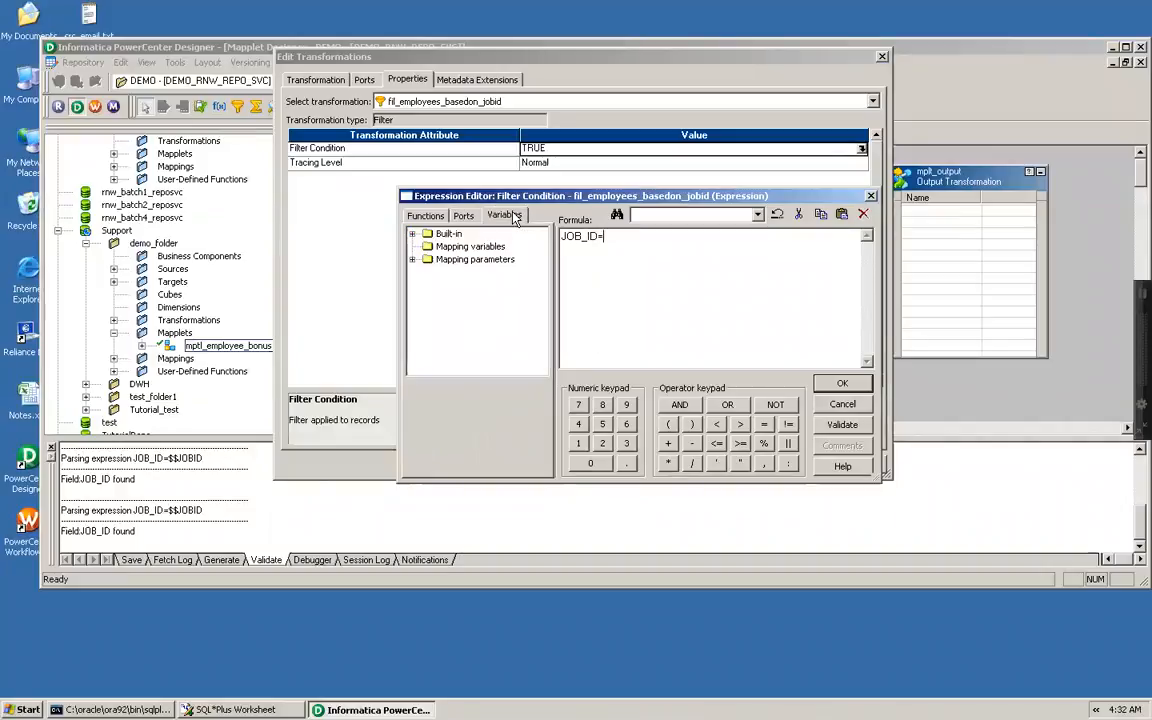
click(412, 259)
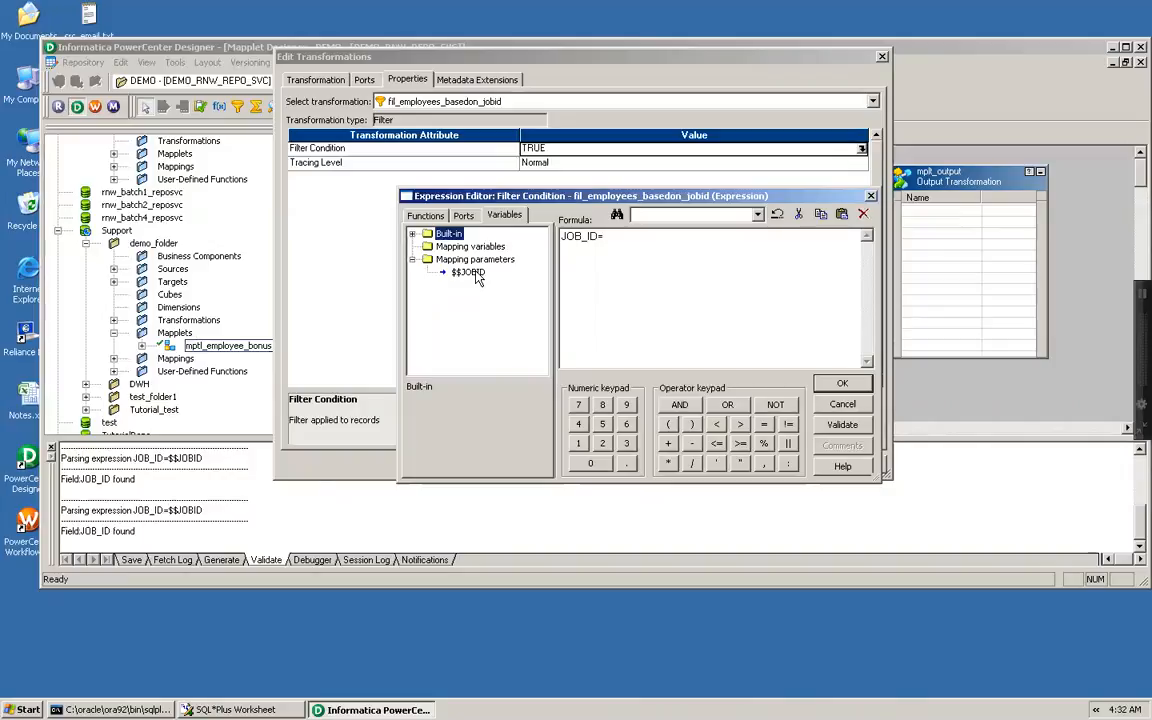
double_click(475, 274)
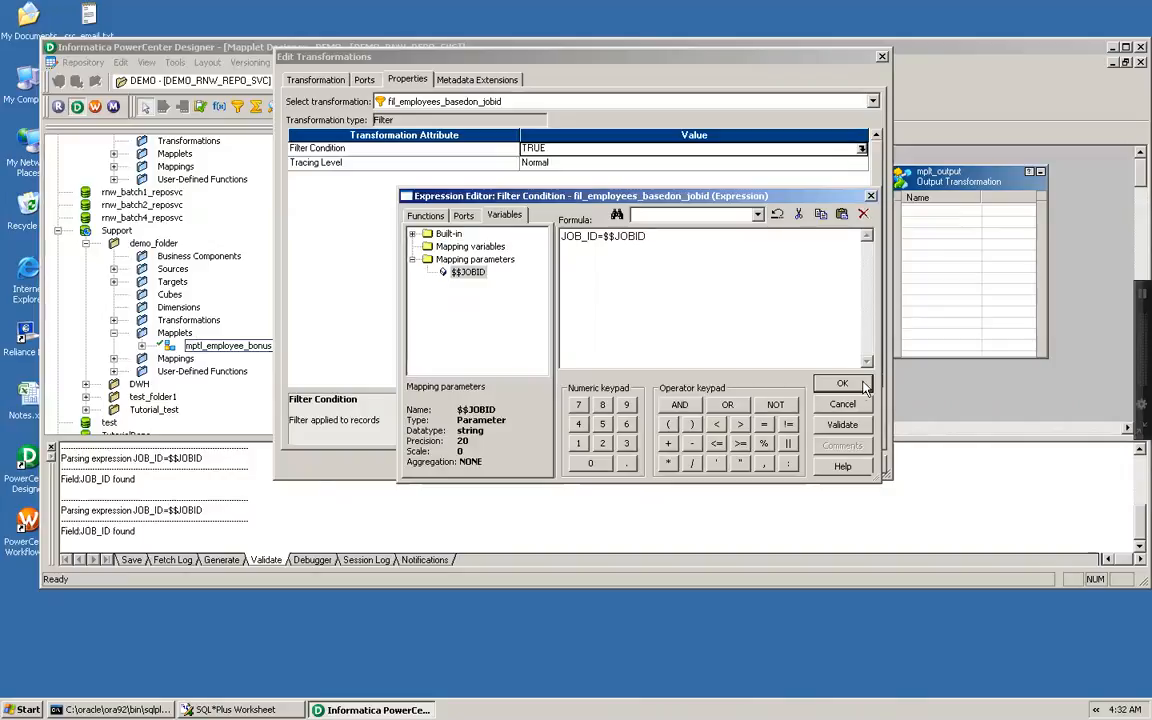
Step: Try to validate the JOB_ID=$$JOBID expression and accept it as the filter condition
click(842, 425)
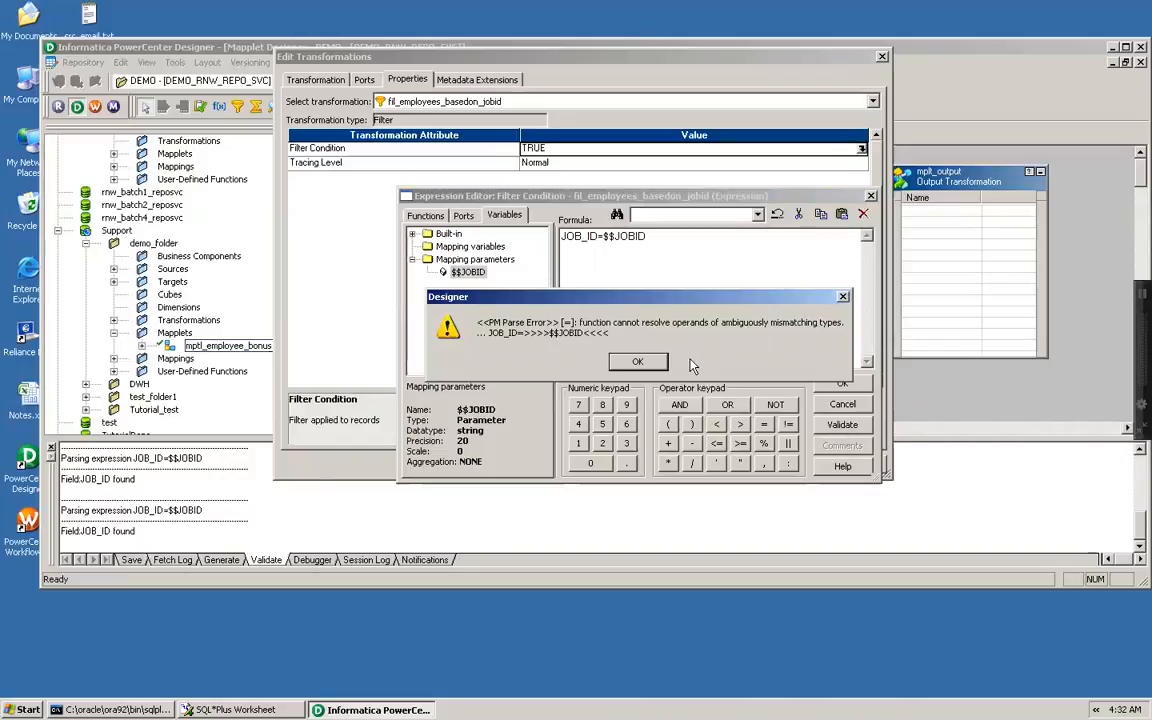
click(638, 363)
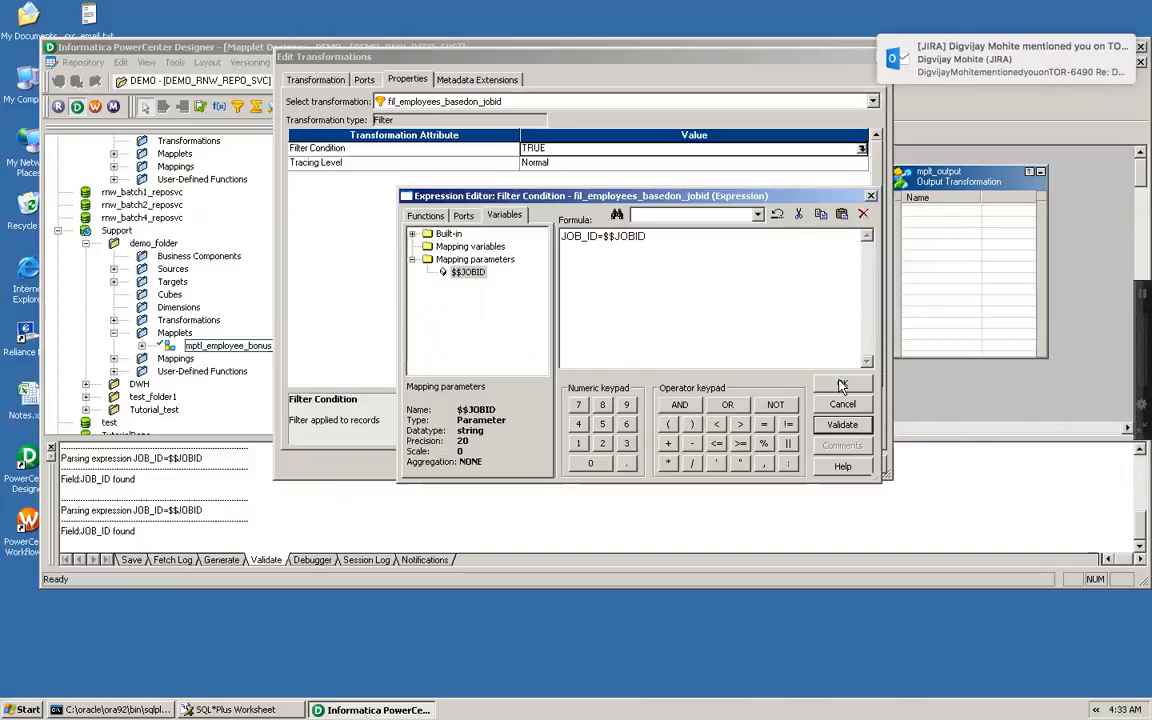
click(843, 386)
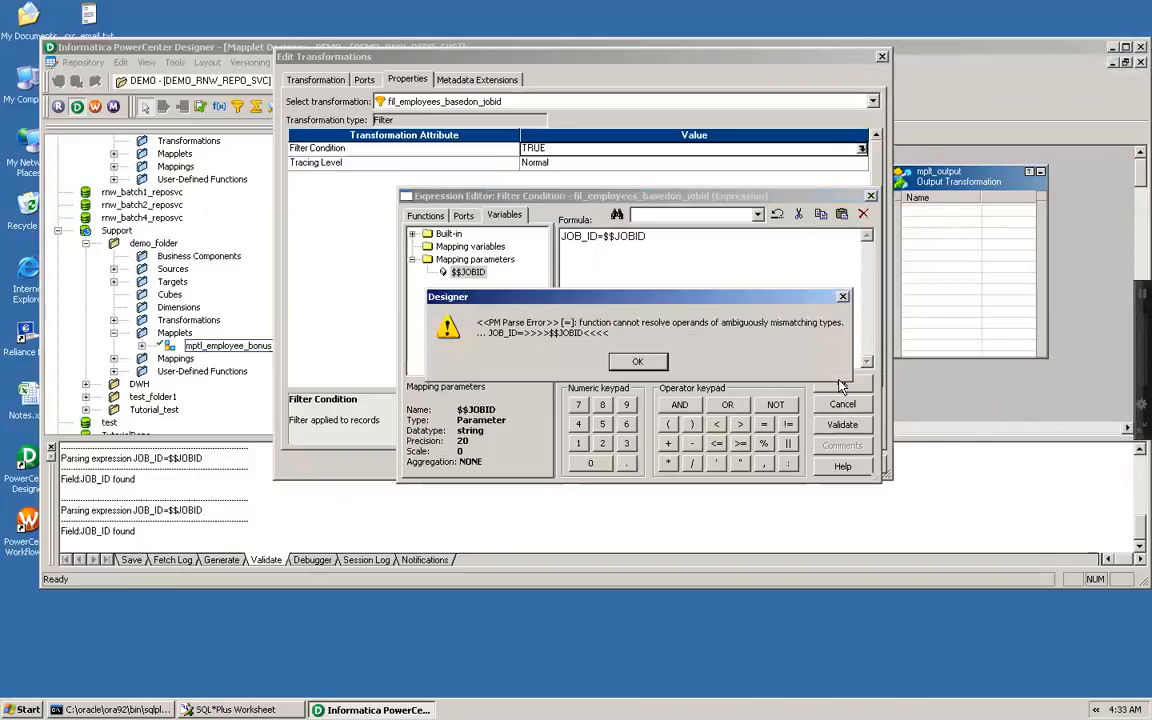
click(645, 363)
key(Return)
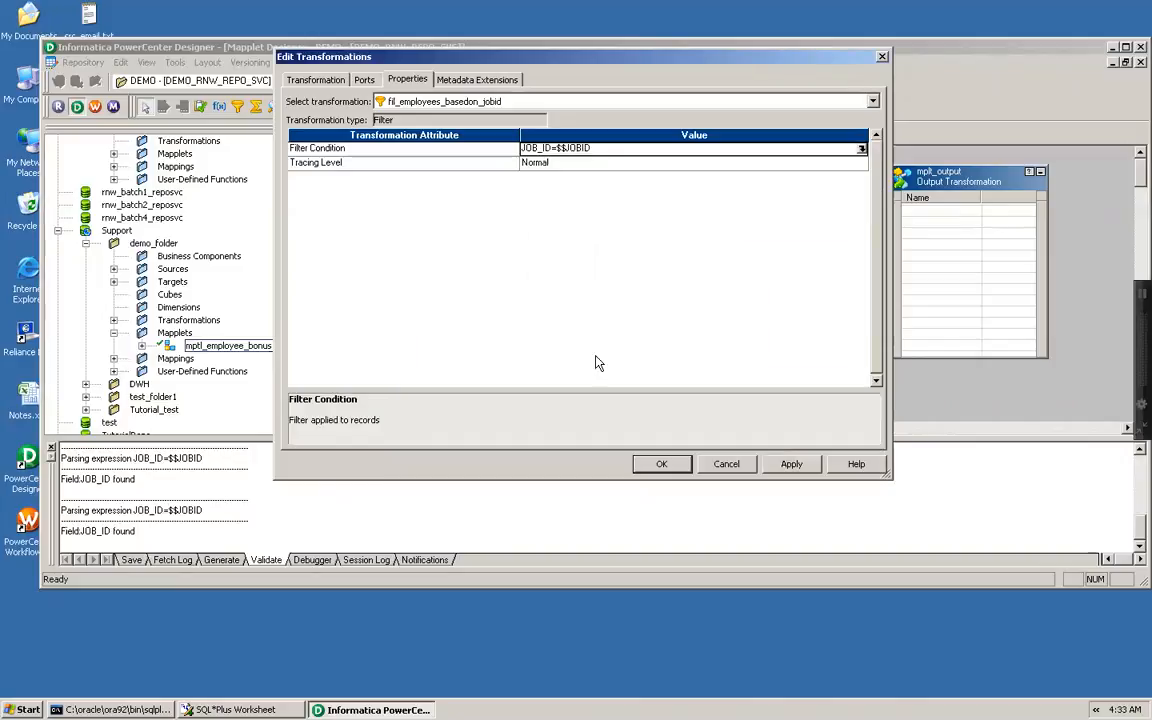
Step: Check the datatype and precision of the filter's JOB_ID port and discard the changes to the transformation
click(364, 80)
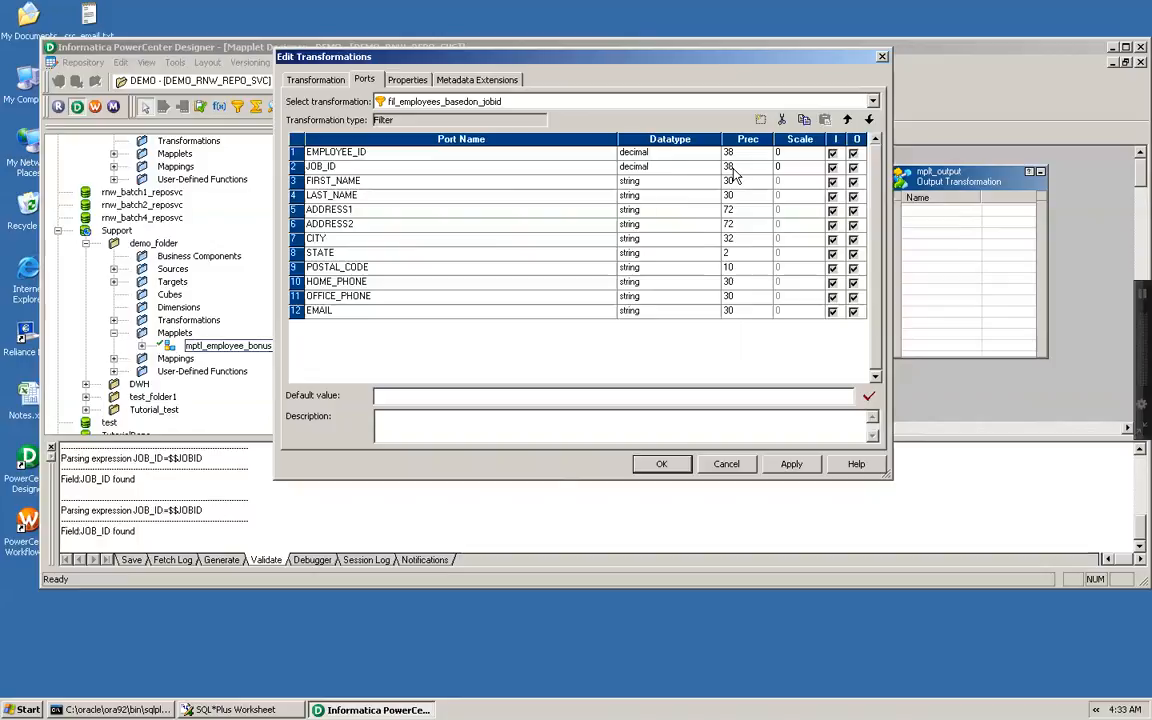
click(727, 468)
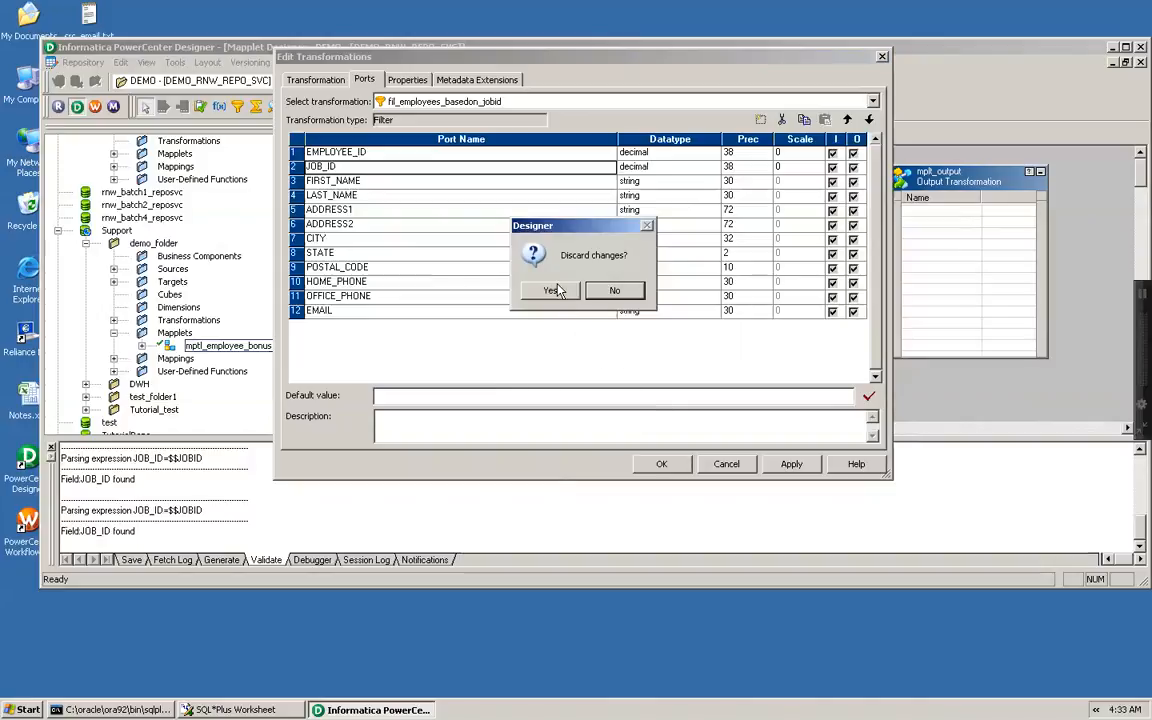
click(552, 290)
Step: Change the mapplet parameter $$JOBID to the decimal datatype with precision 38
click(297, 62)
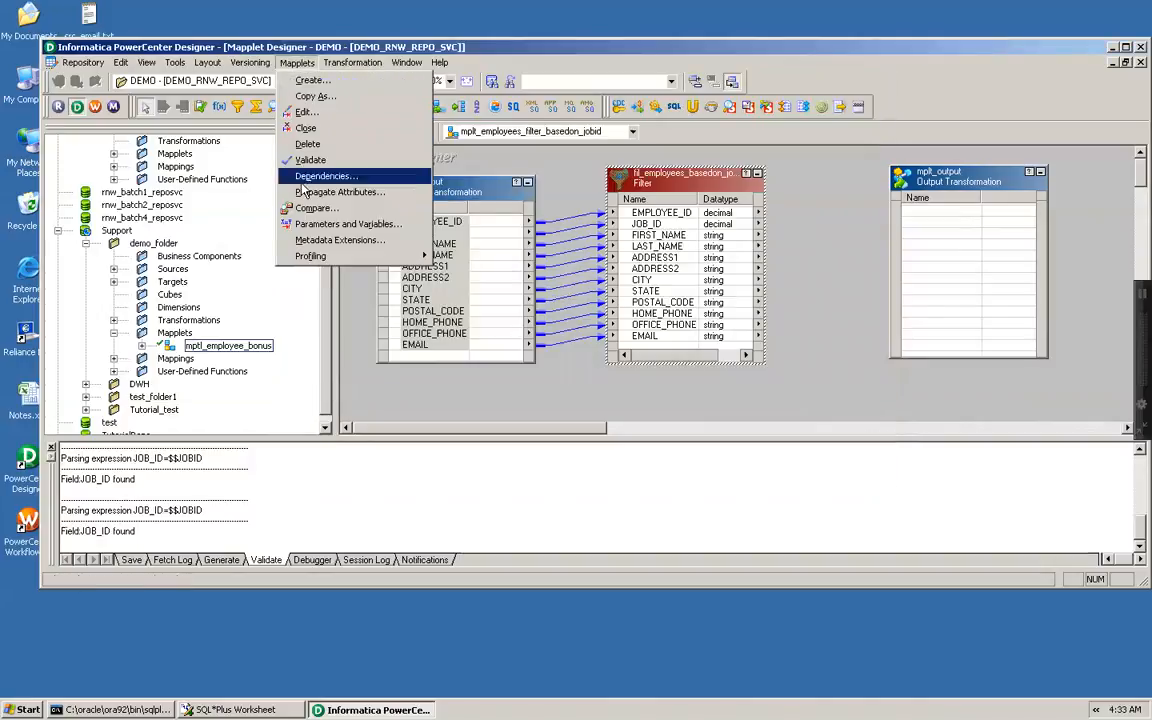
click(302, 225)
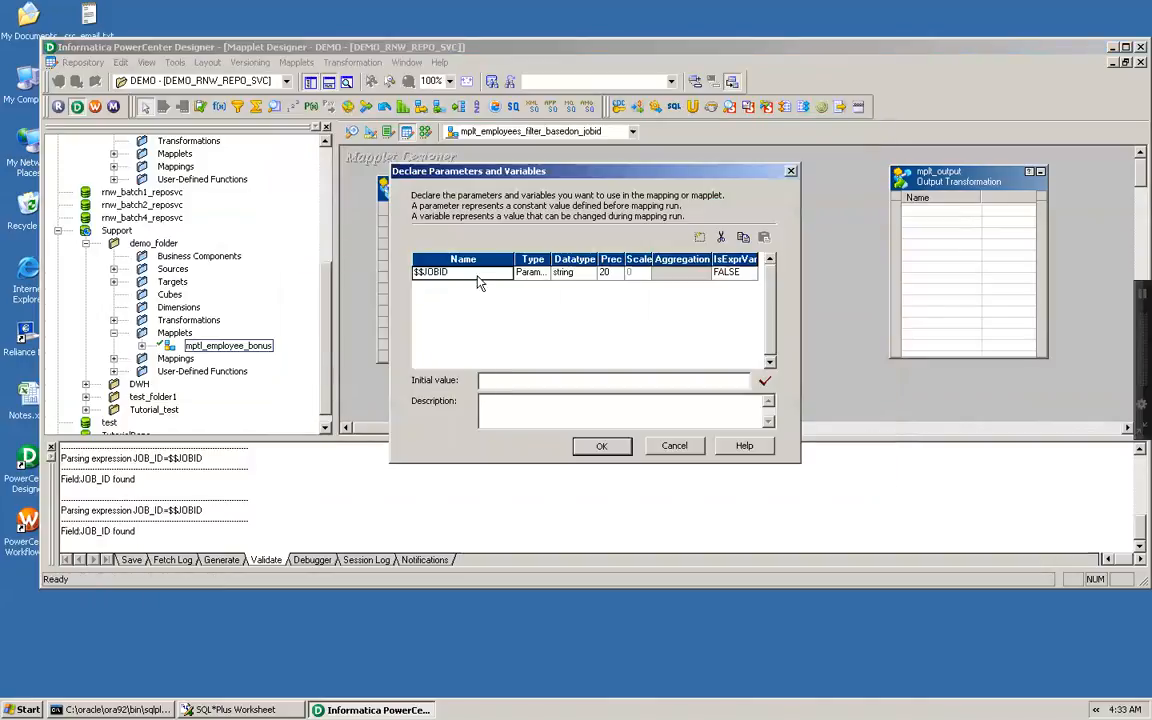
click(570, 273)
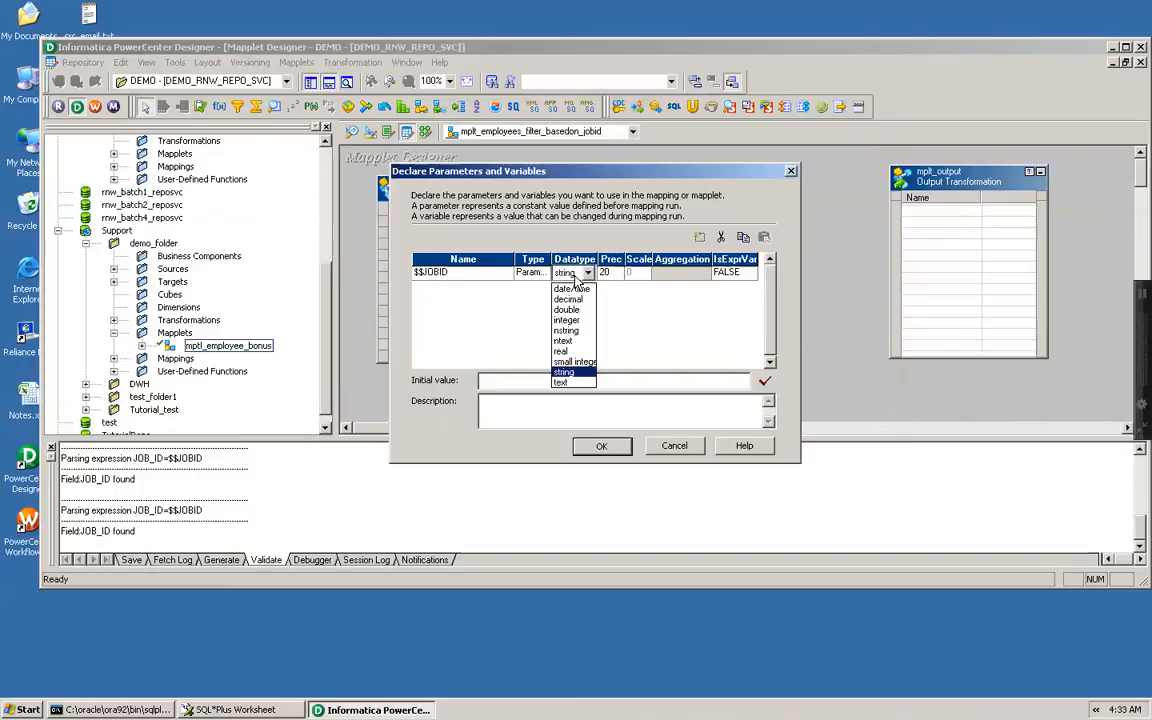
click(568, 299)
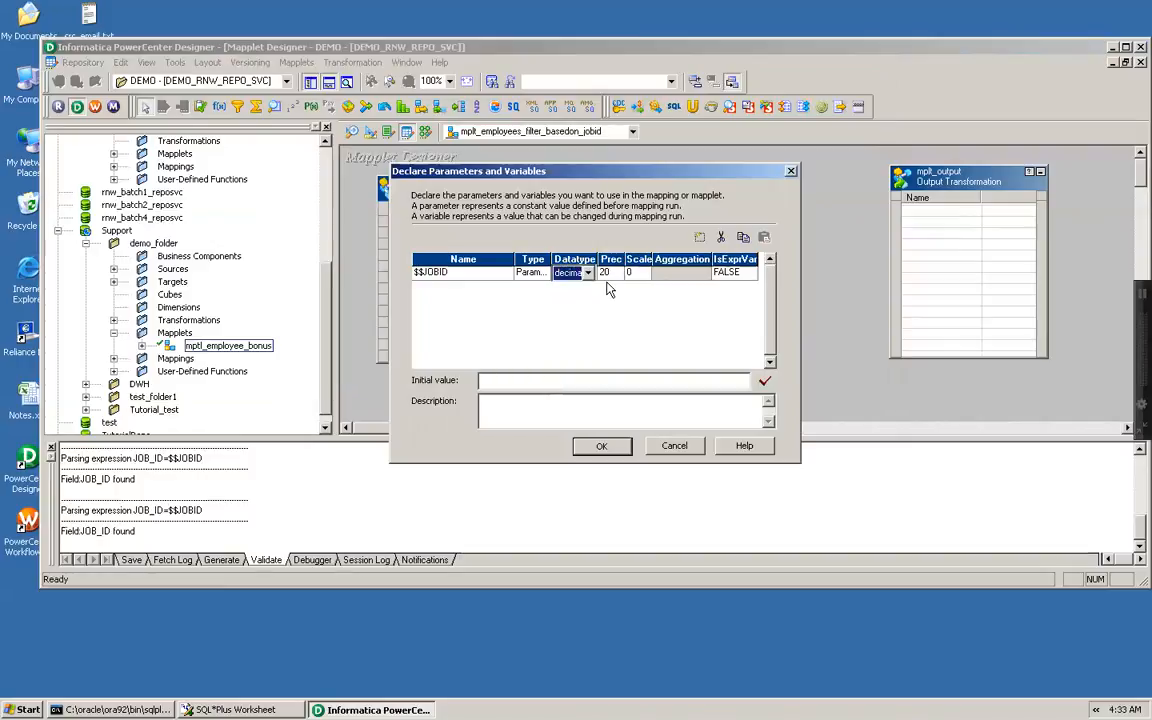
click(610, 273)
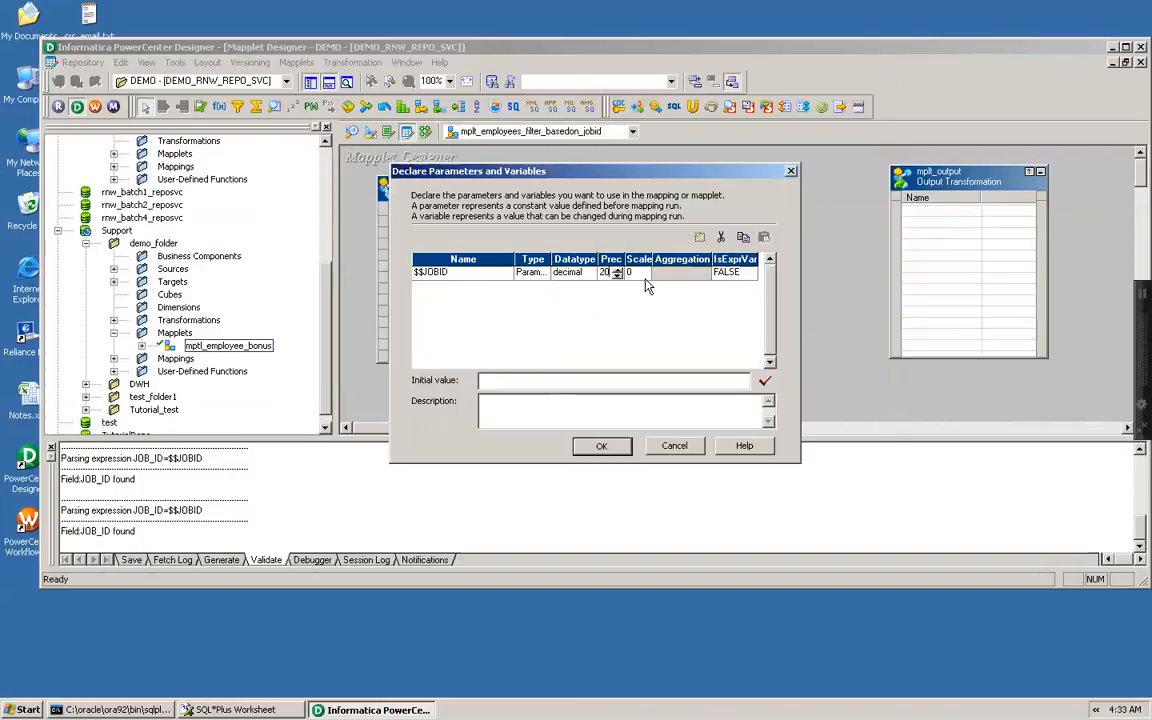
text(8)
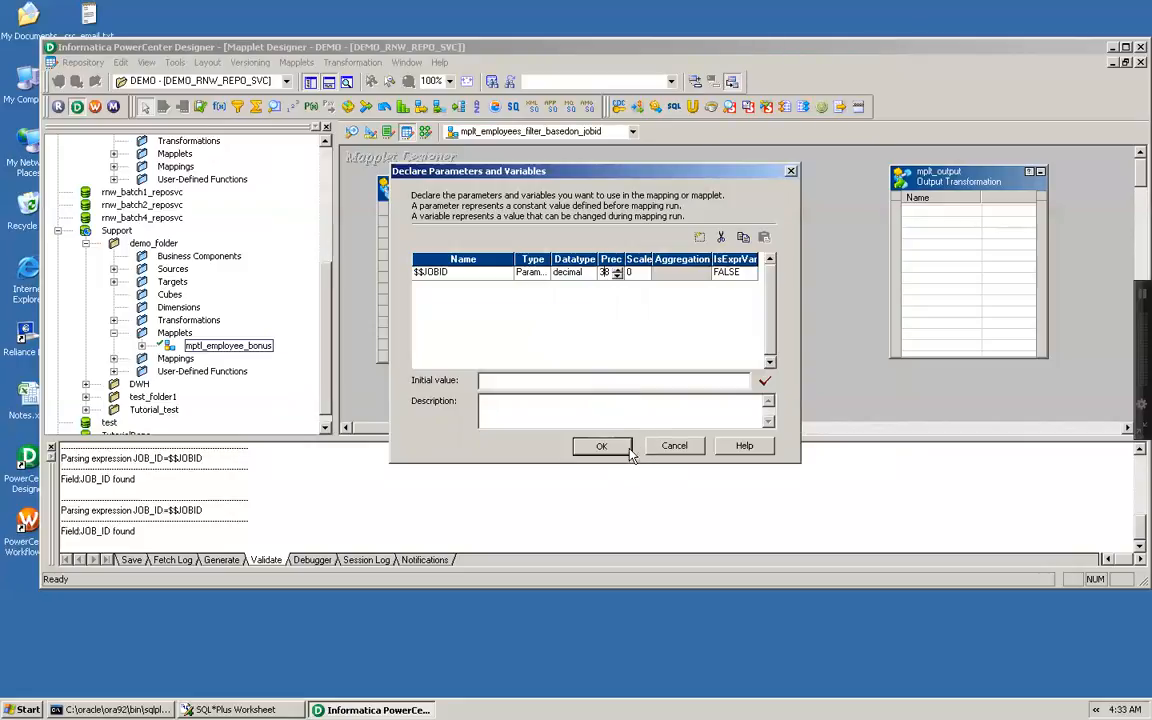
click(601, 446)
Step: Replace the filter condition expression of fil_employees_basedon_jobid with JOB_ID=$$JOBID, using the JOB_ID port and the $$JOBID mapping parameter
double_click(664, 176)
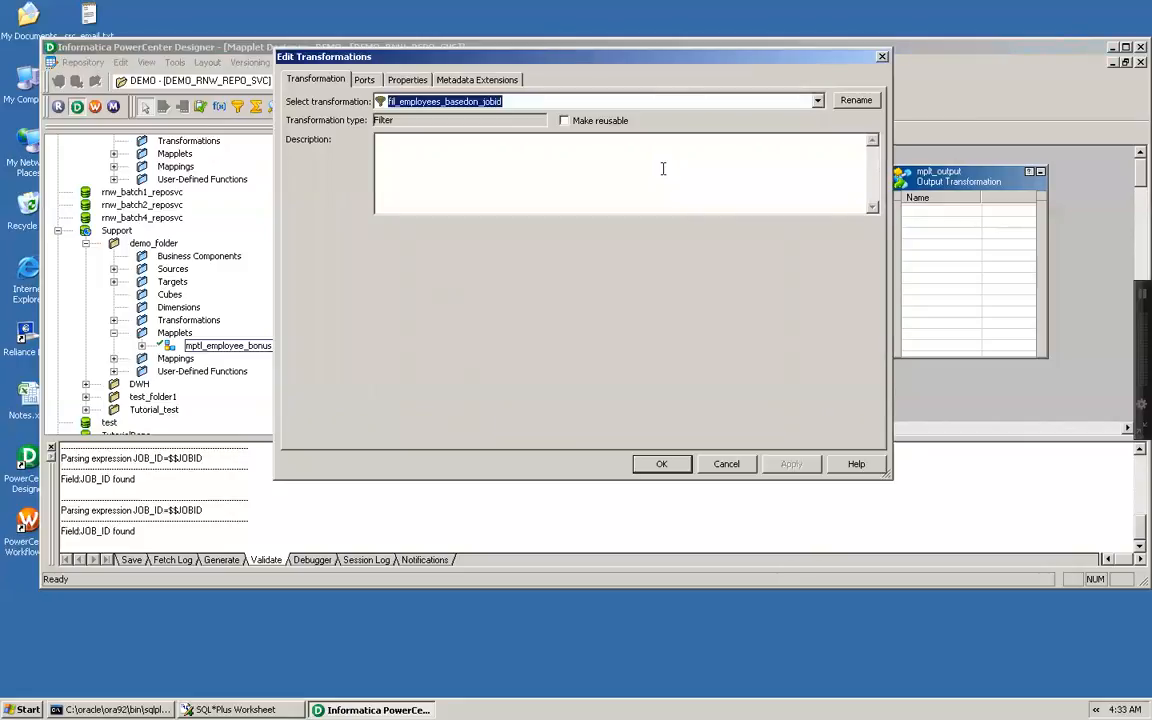
click(364, 82)
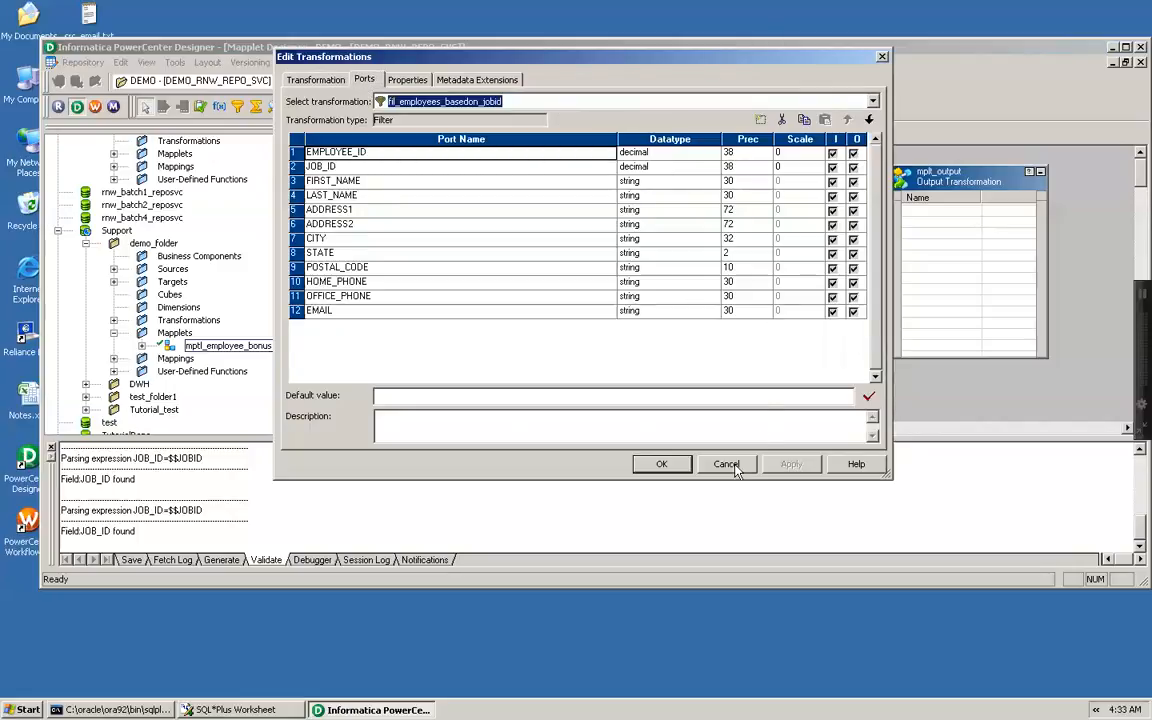
click(417, 84)
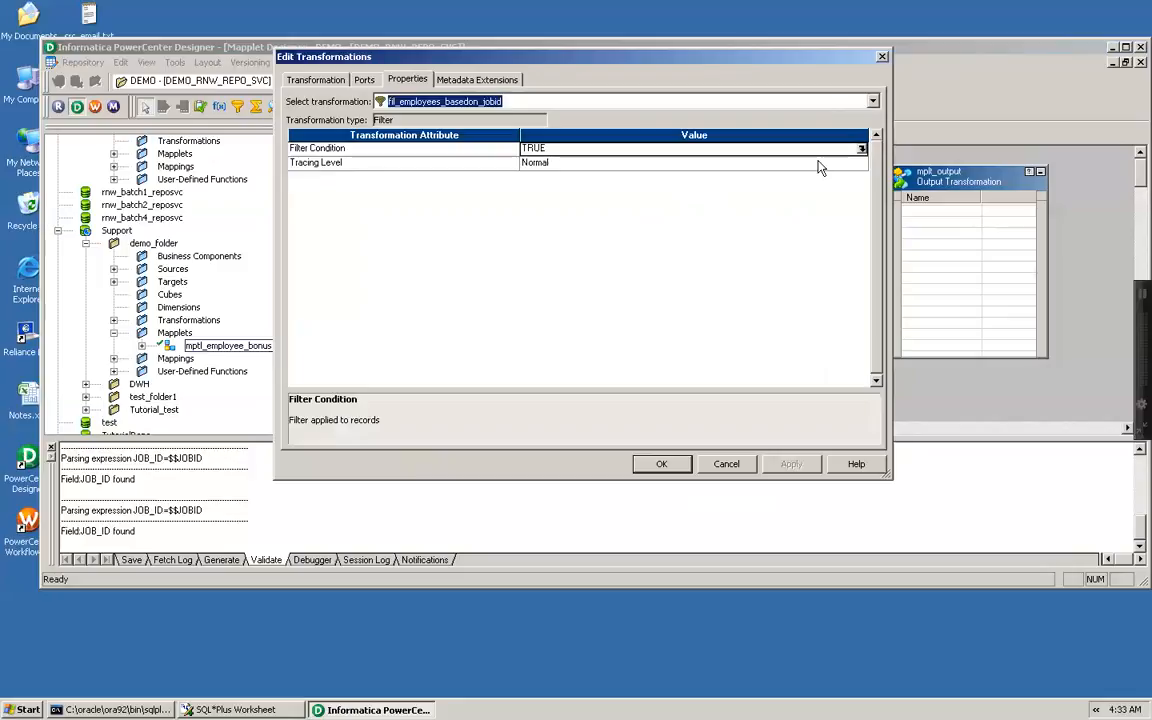
click(861, 149)
double_click(578, 237)
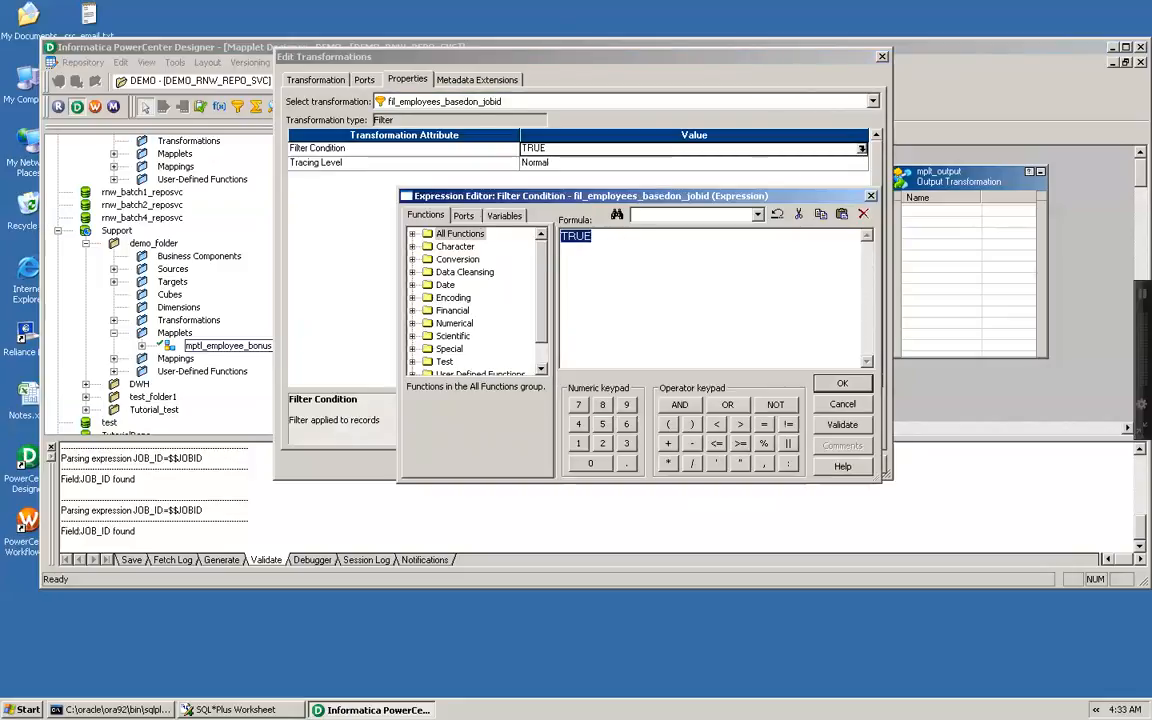
key(Delete)
click(463, 217)
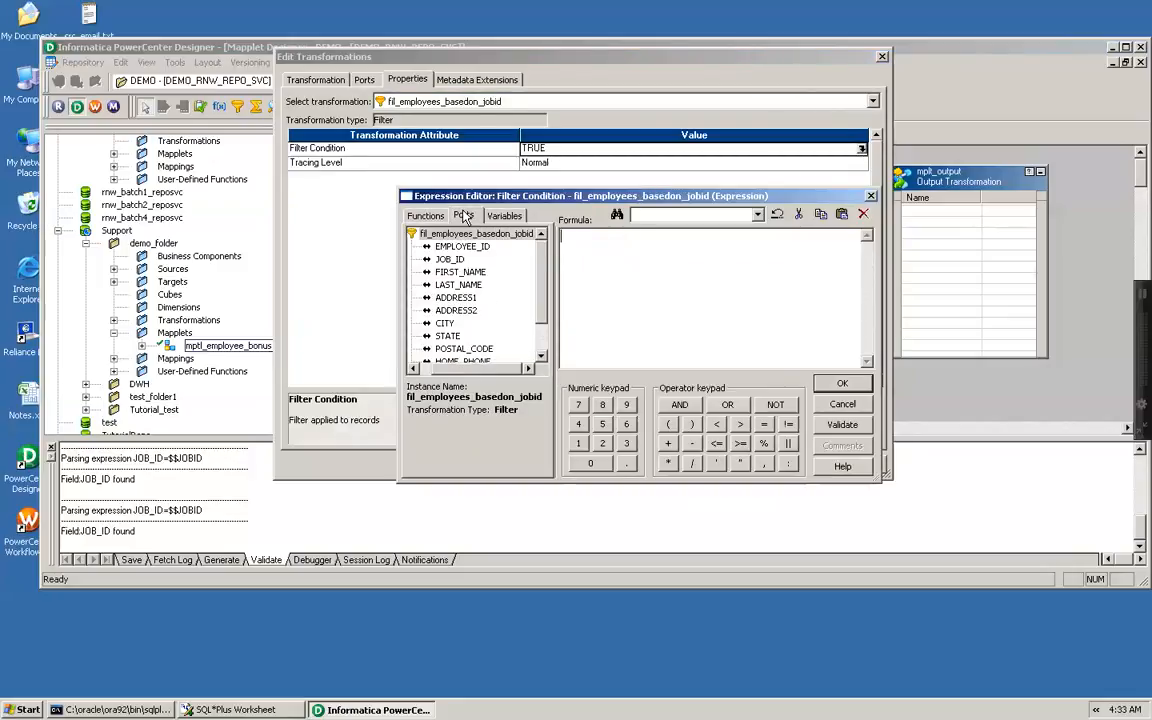
double_click(450, 259)
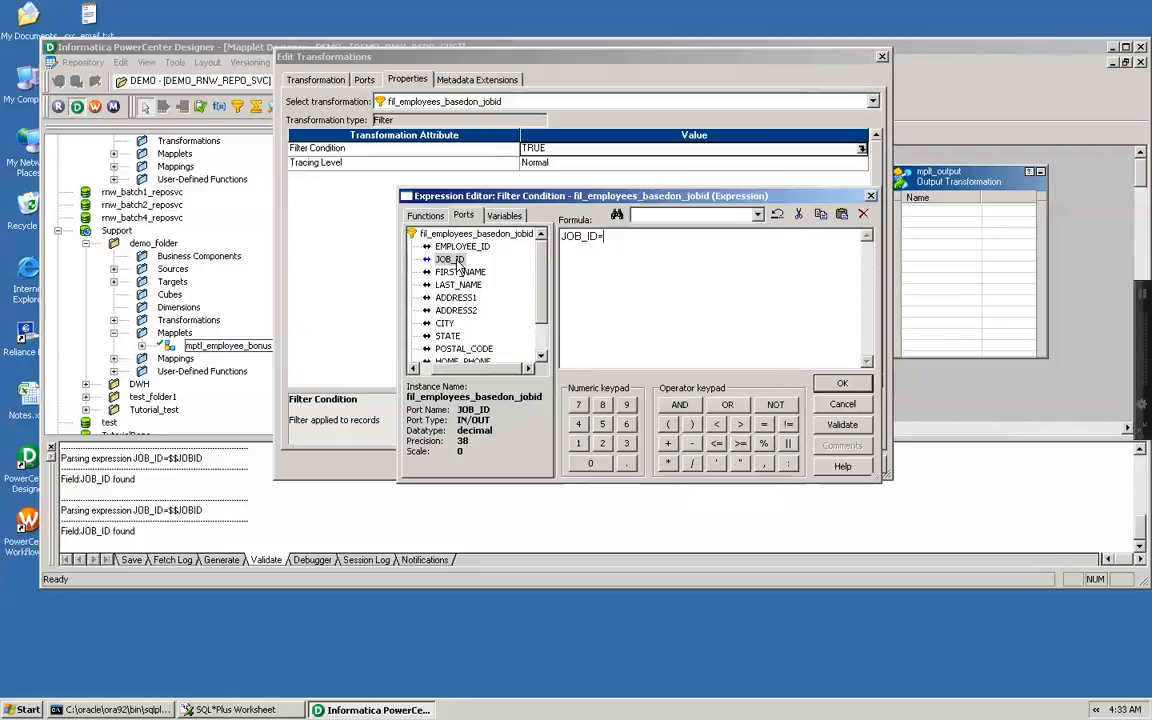
click(504, 215)
double_click(470, 259)
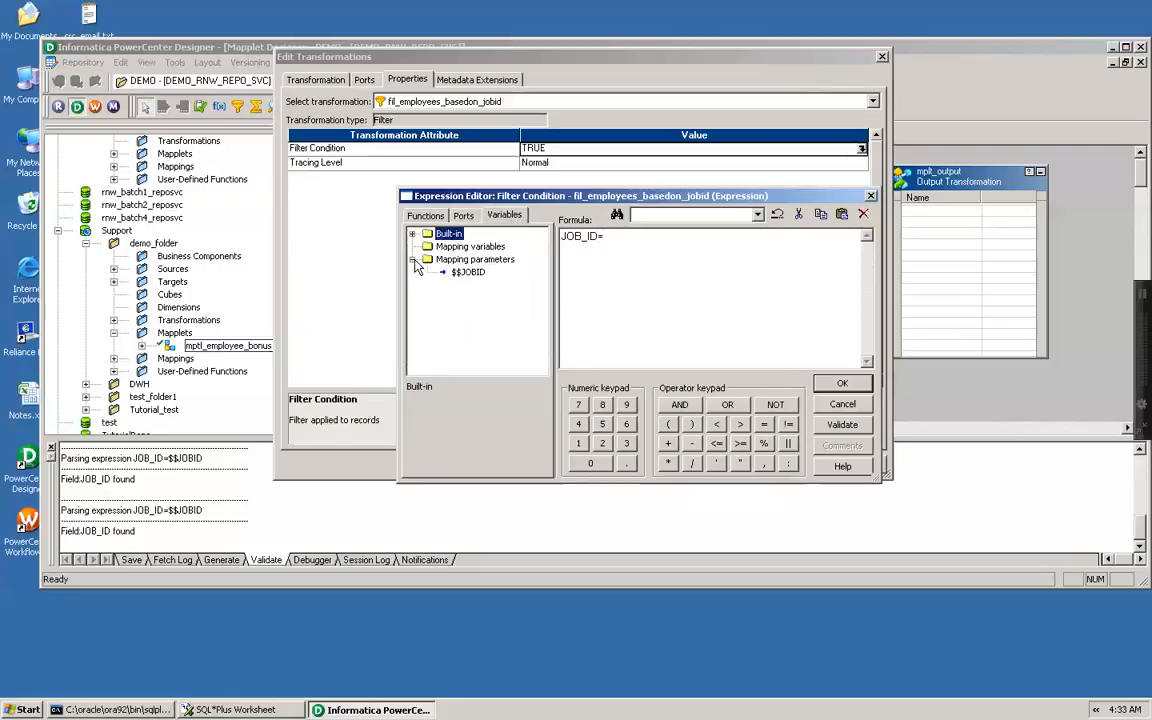
double_click(469, 272)
Step: Validate the filter expression, accept it, and keep the changes to the filter transformation
click(842, 424)
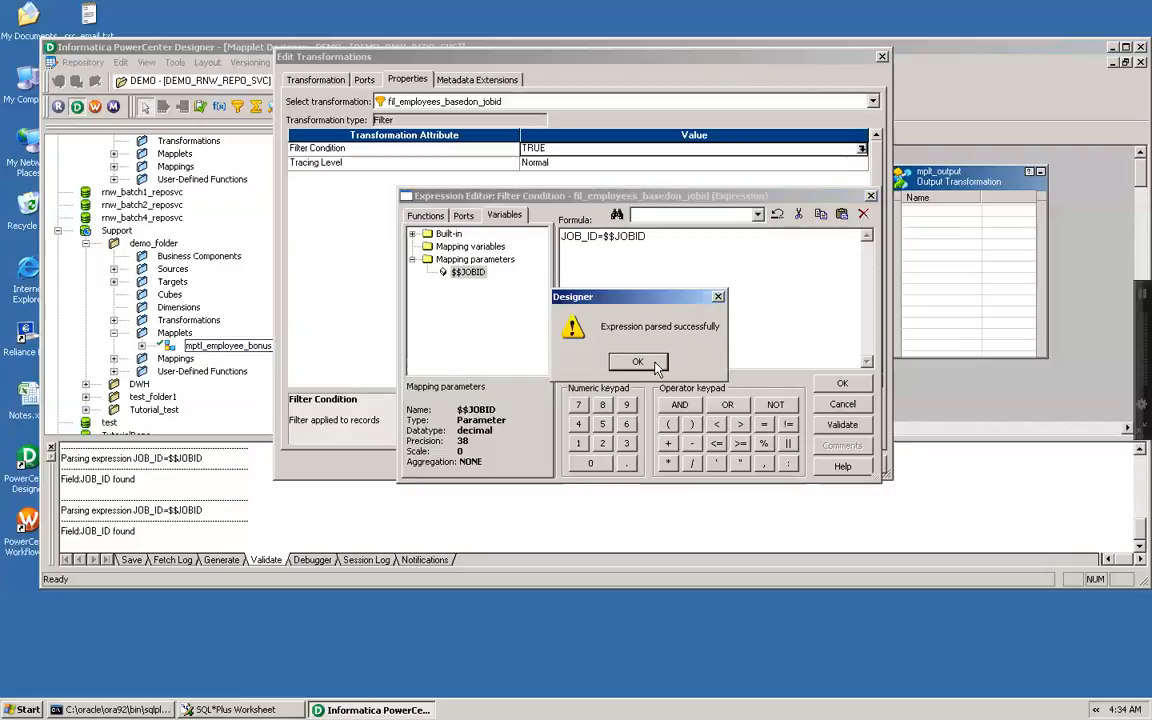
click(638, 362)
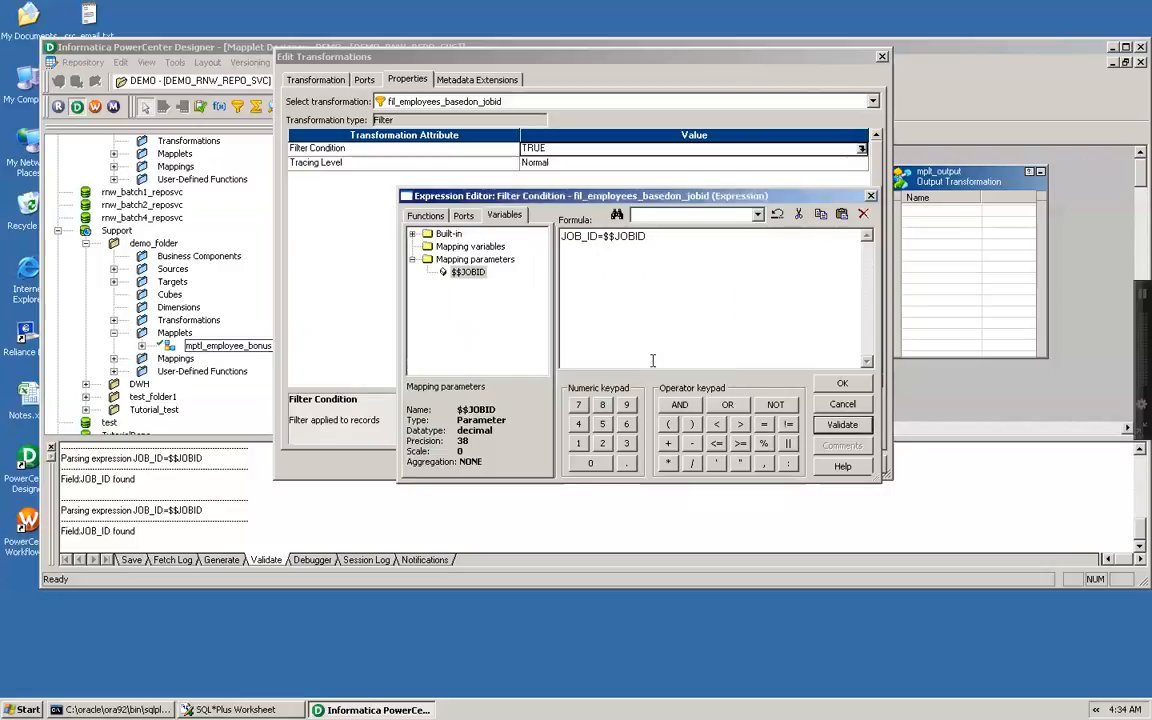
click(856, 386)
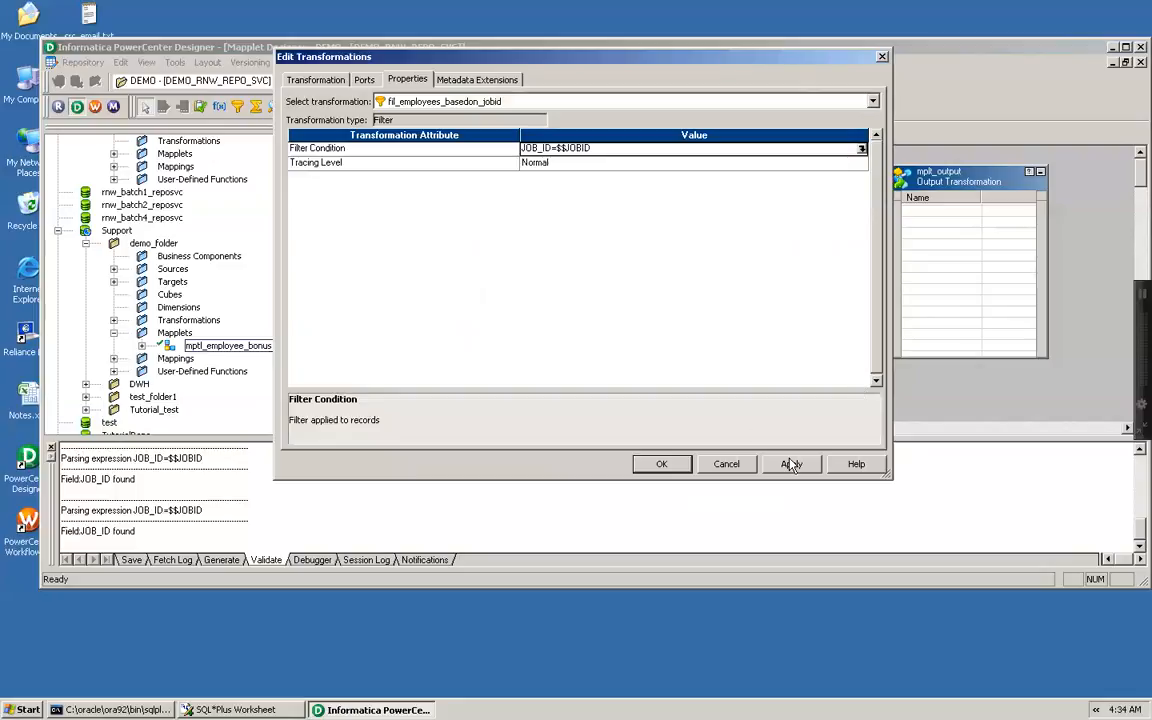
click(661, 466)
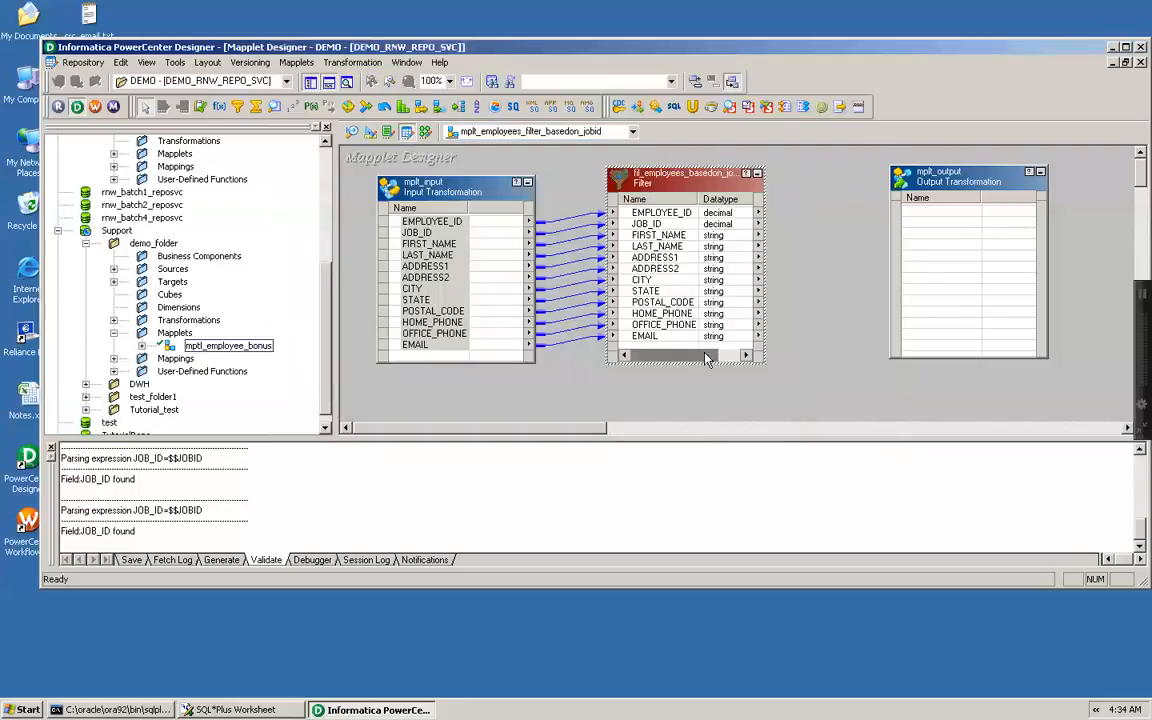
Step: Link all filter ports from EMPLOYEE_ID through EMAIL to the mplt_output output transformation
click(677, 213)
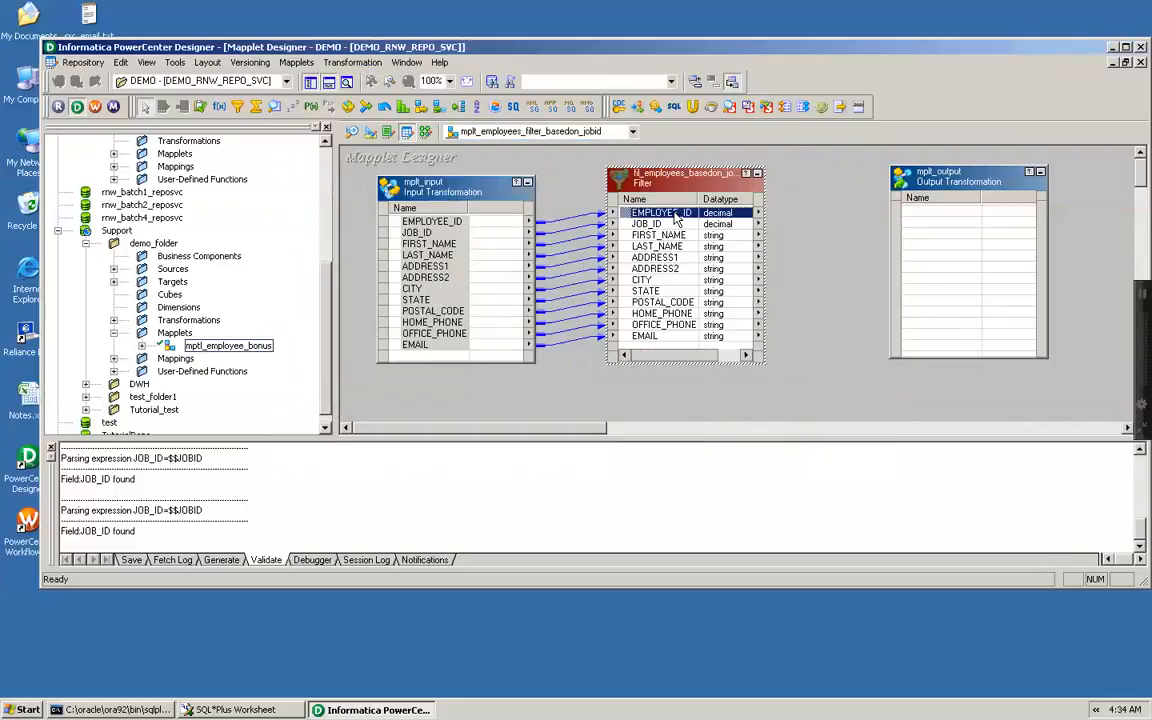
key(shift+Down)
key(shift+Down)
key(shift+Down)
key(shift+Down)
key(shift+Down)
key(shift+Down)
key(shift+Down)
key(shift+Down)
key(shift+Down)
key(shift+Down)
key(shift+Down)
drag(677, 213, 929, 231)
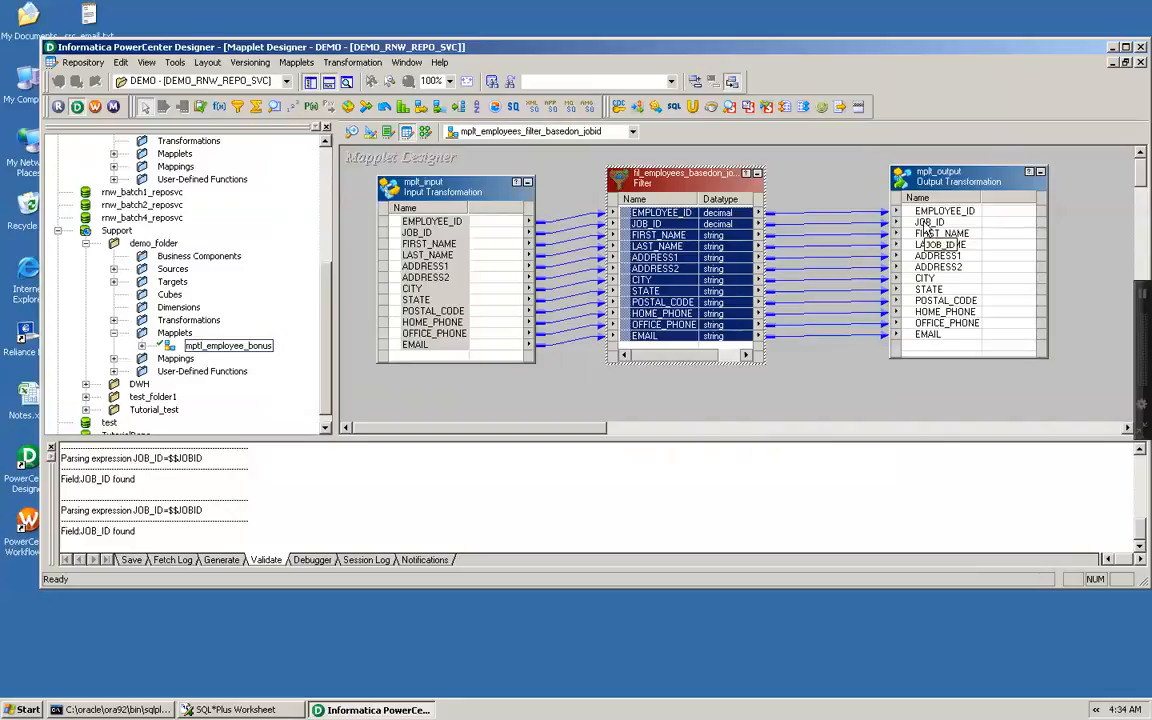
Step: Save the mapplet mplt_employees_filter_basedon_jobid to the repository
click(812, 390)
key(ctrl+s)
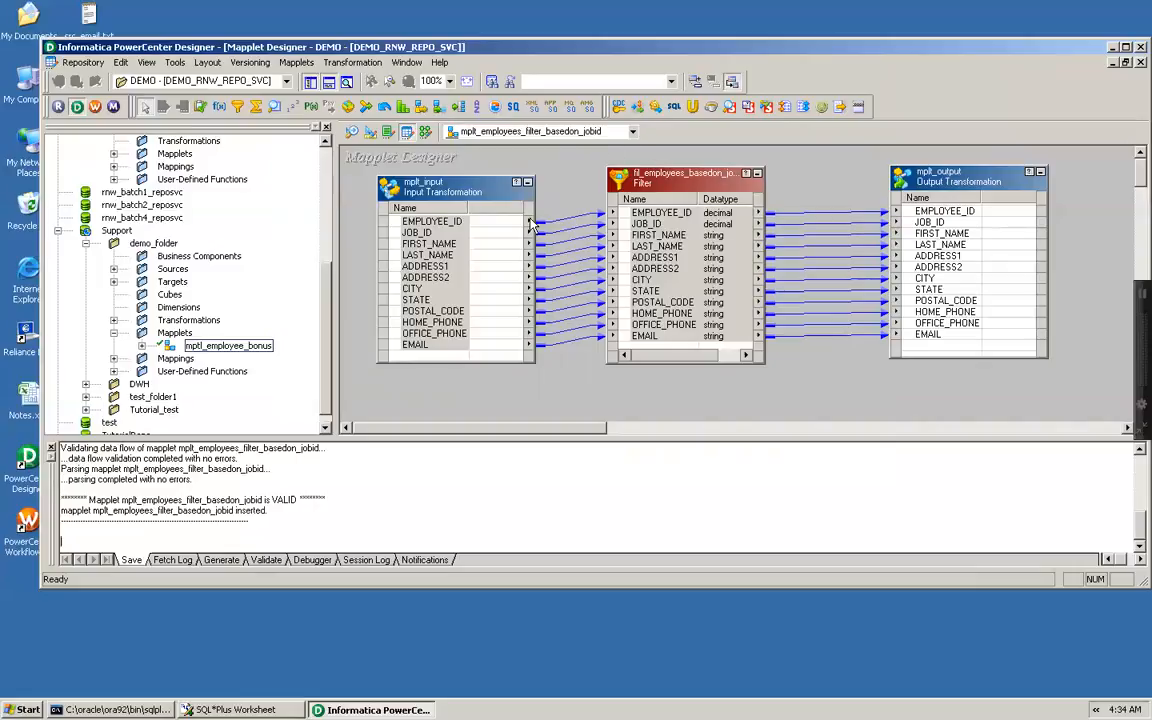
Step: Create a new mapping named m_mapplet_mapping_parameter_example in the Mapping Designer
click(425, 132)
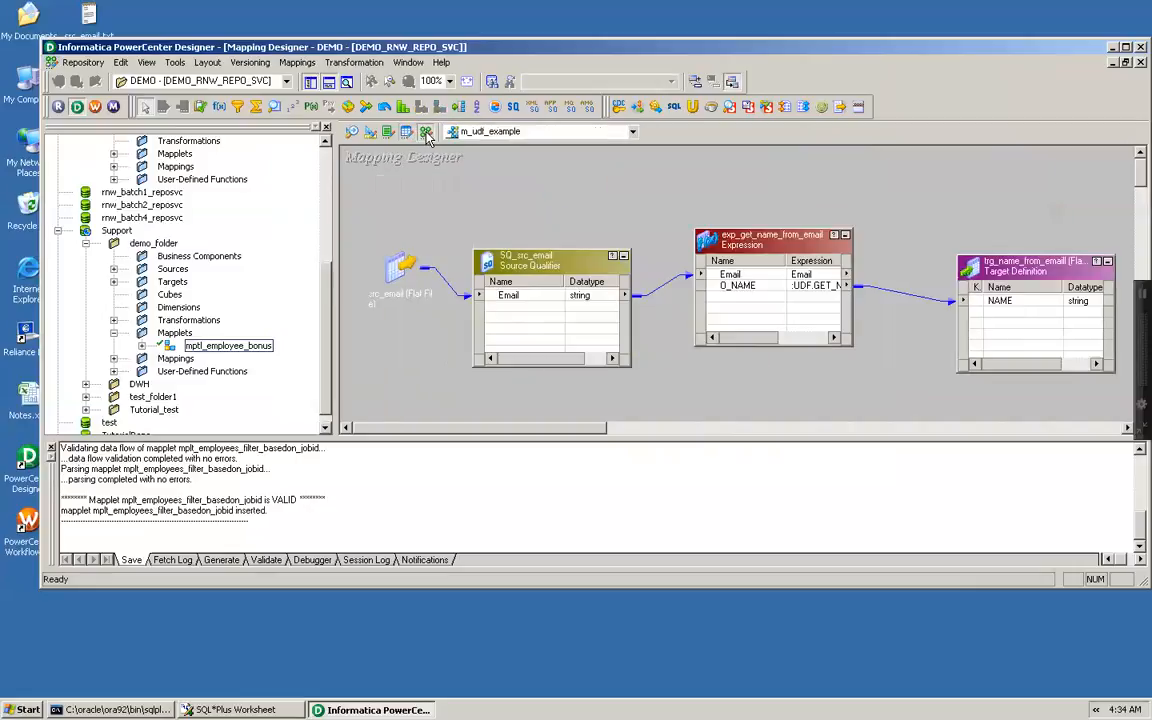
click(297, 62)
click(306, 84)
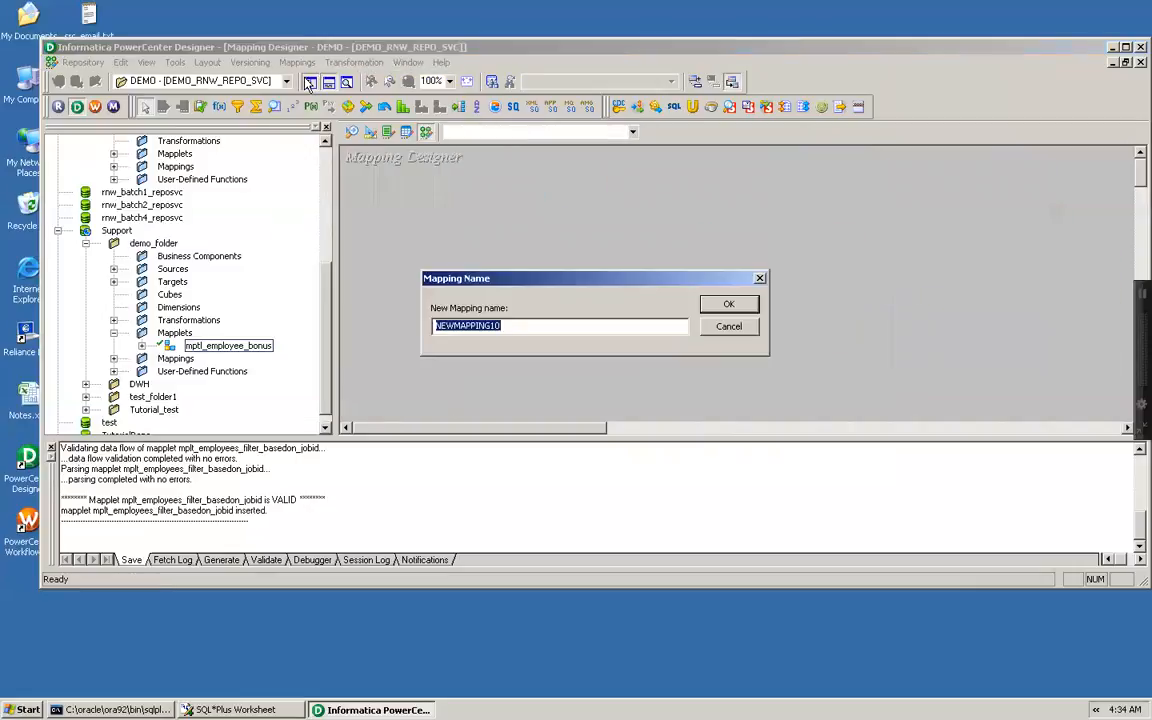
text(m_mapplet_)
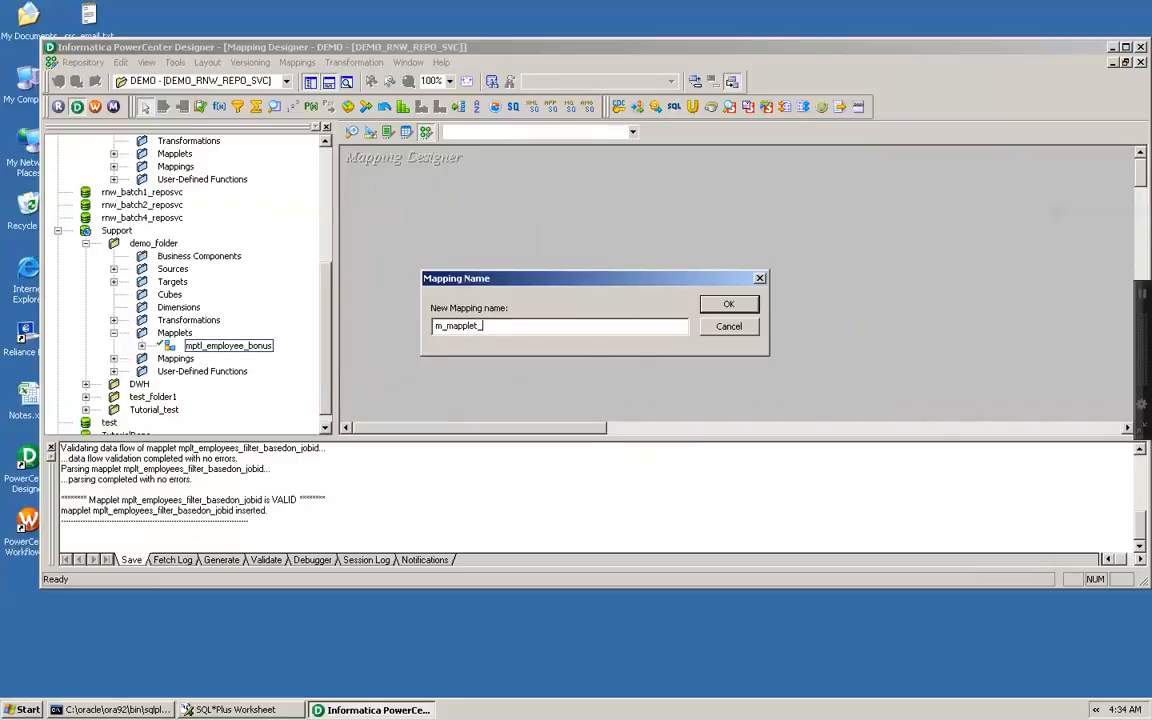
text(mapping_parameter)
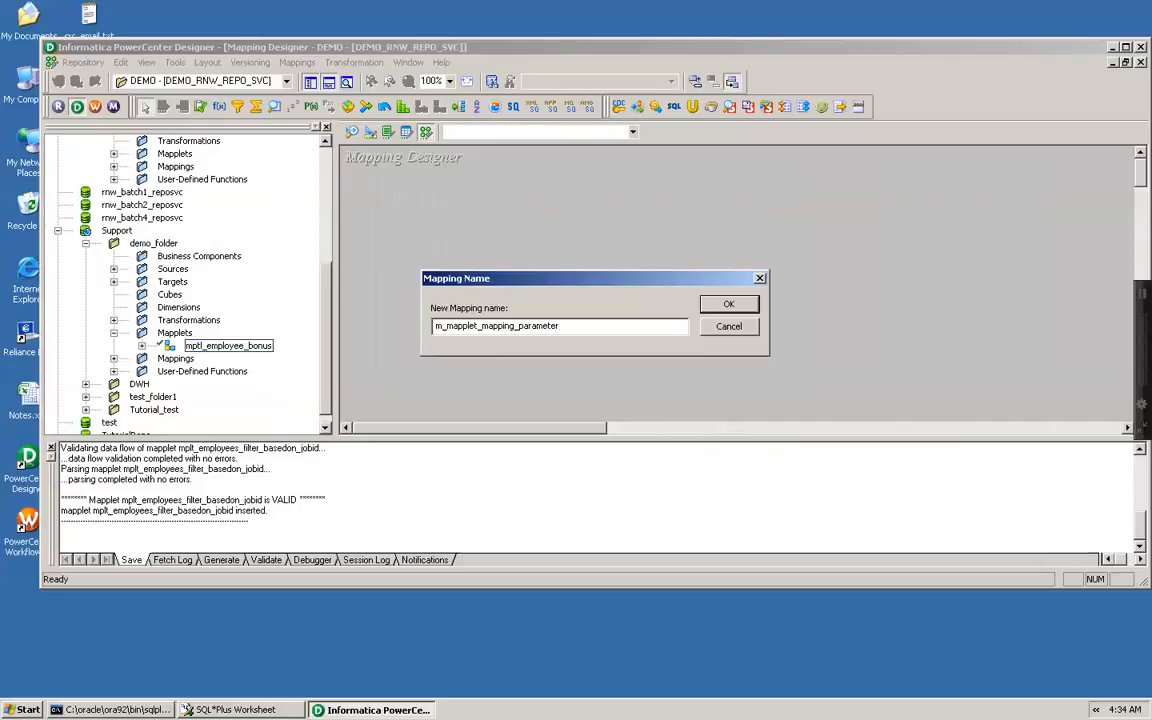
text(_example)
key(Return)
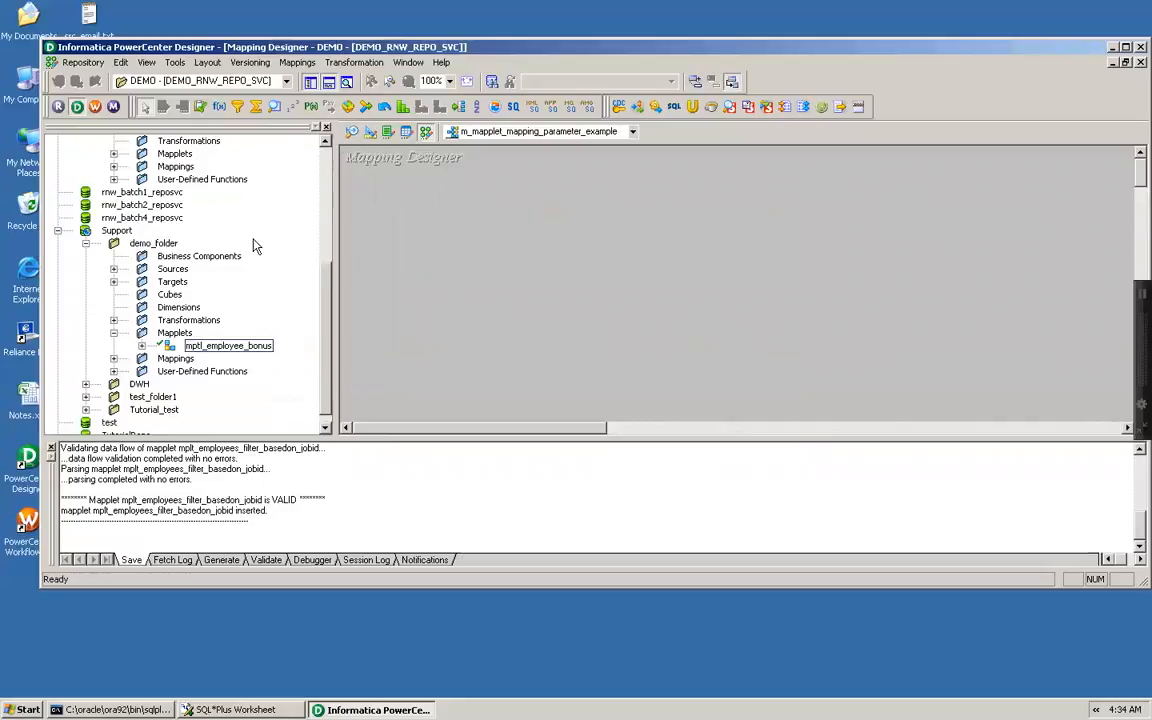
Step: Add the EMPLOYEES source from the DEMO folder to the mapping
drag(326, 268, 328, 172)
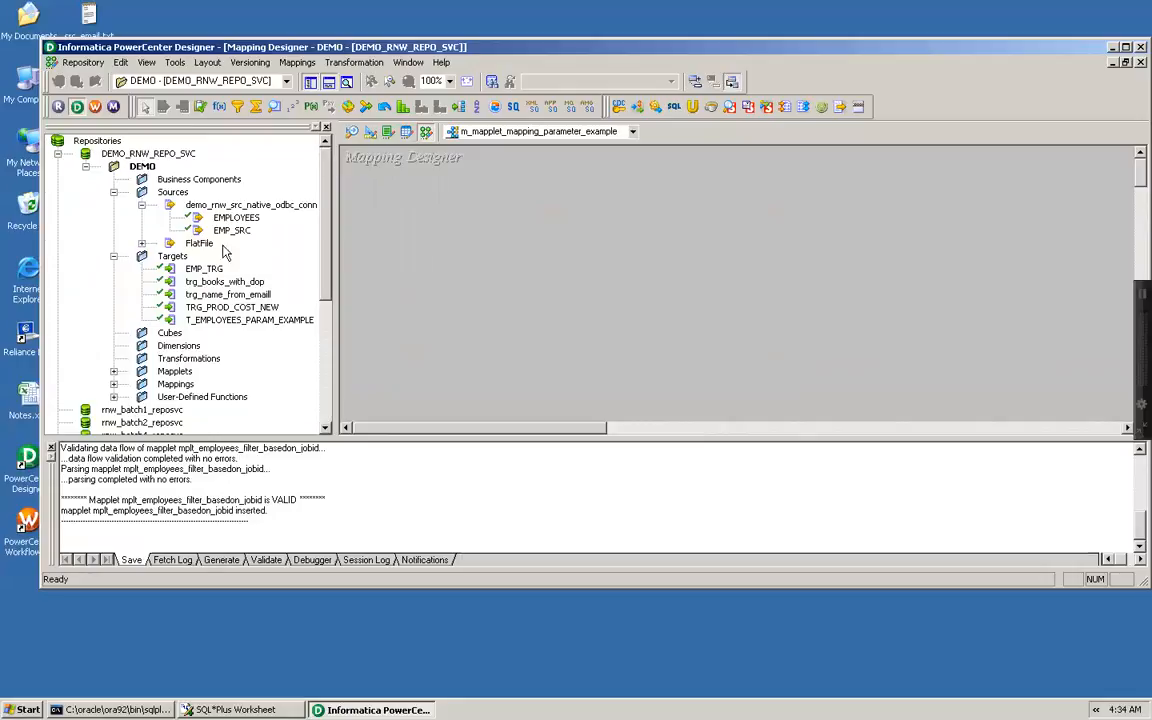
click(236, 218)
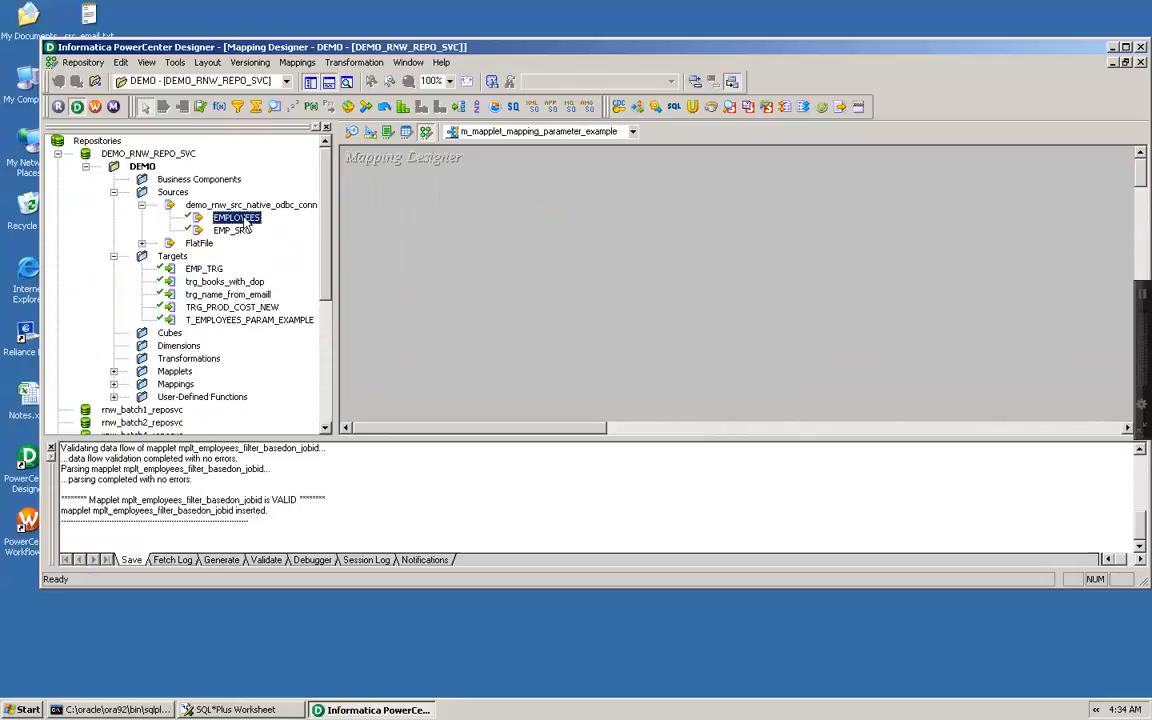
drag(245, 222, 430, 216)
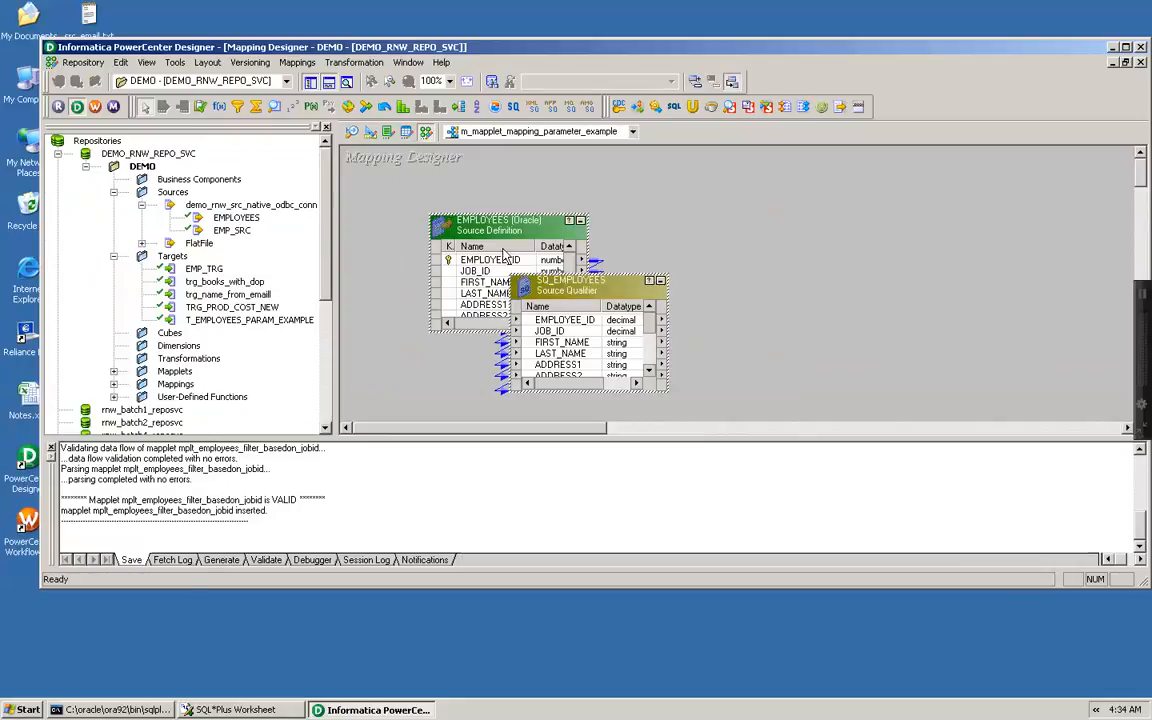
Step: Collapse the EMPLOYEES source to an icon and place SQ_EMPLOYEES beside it, enlarged to show all its ports
click(580, 221)
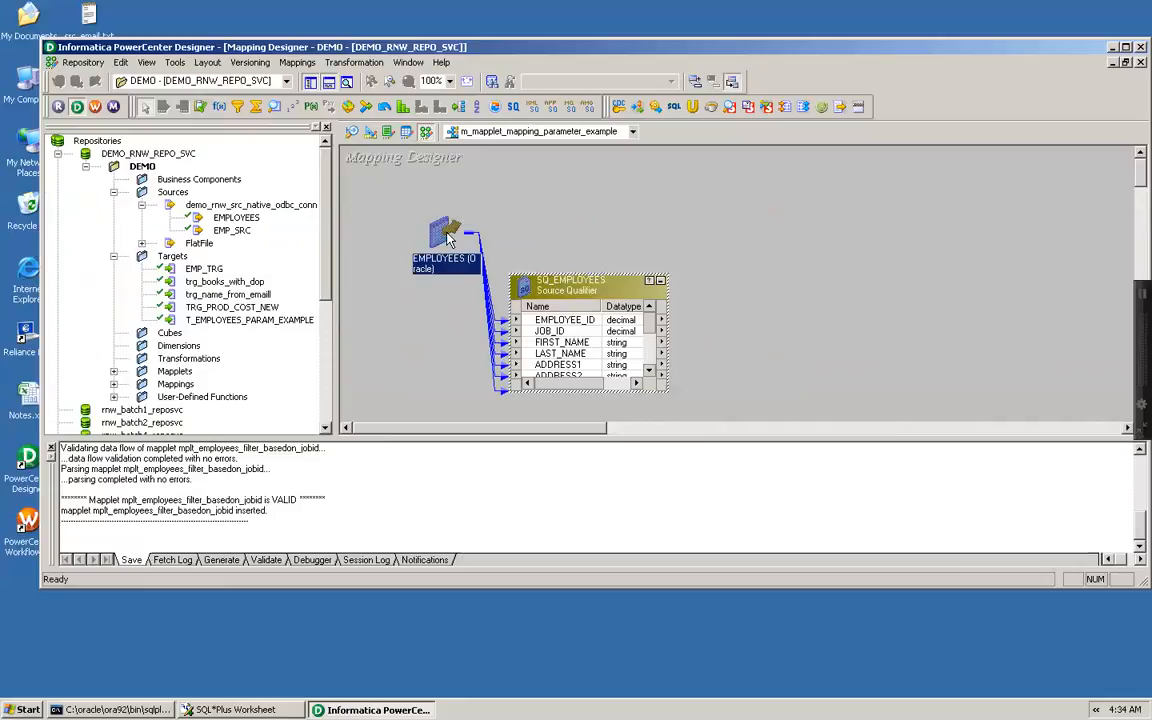
drag(447, 239, 378, 238)
click(598, 184)
click(434, 237)
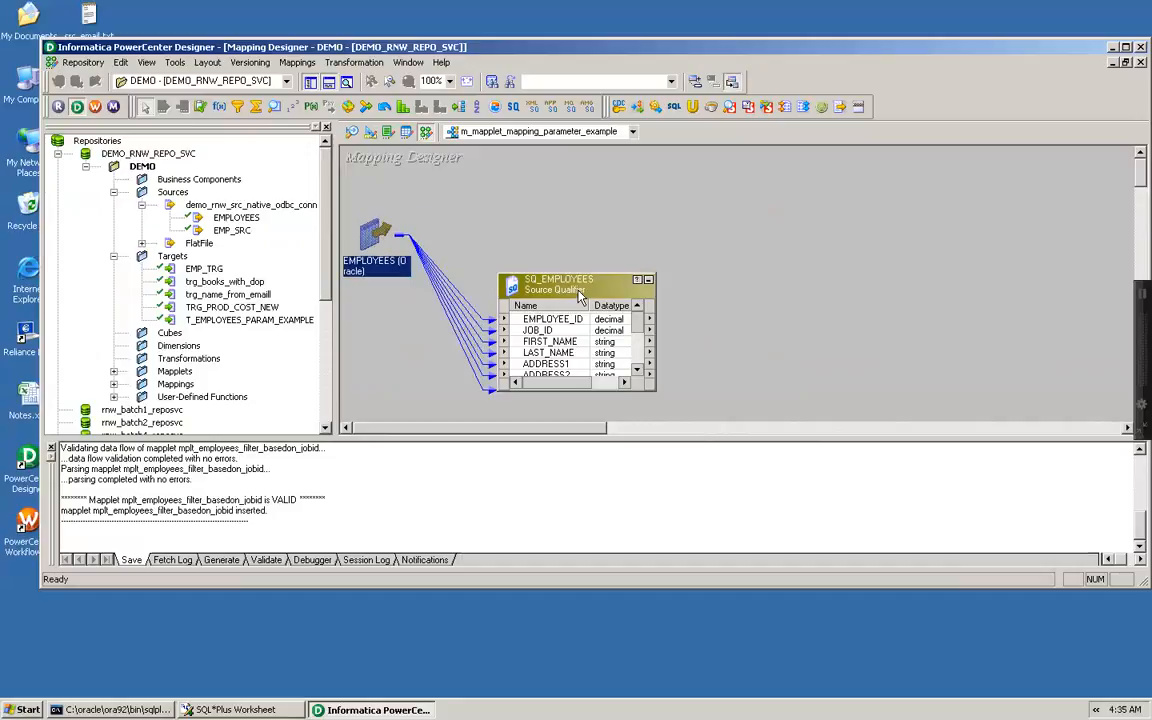
drag(578, 293, 559, 208)
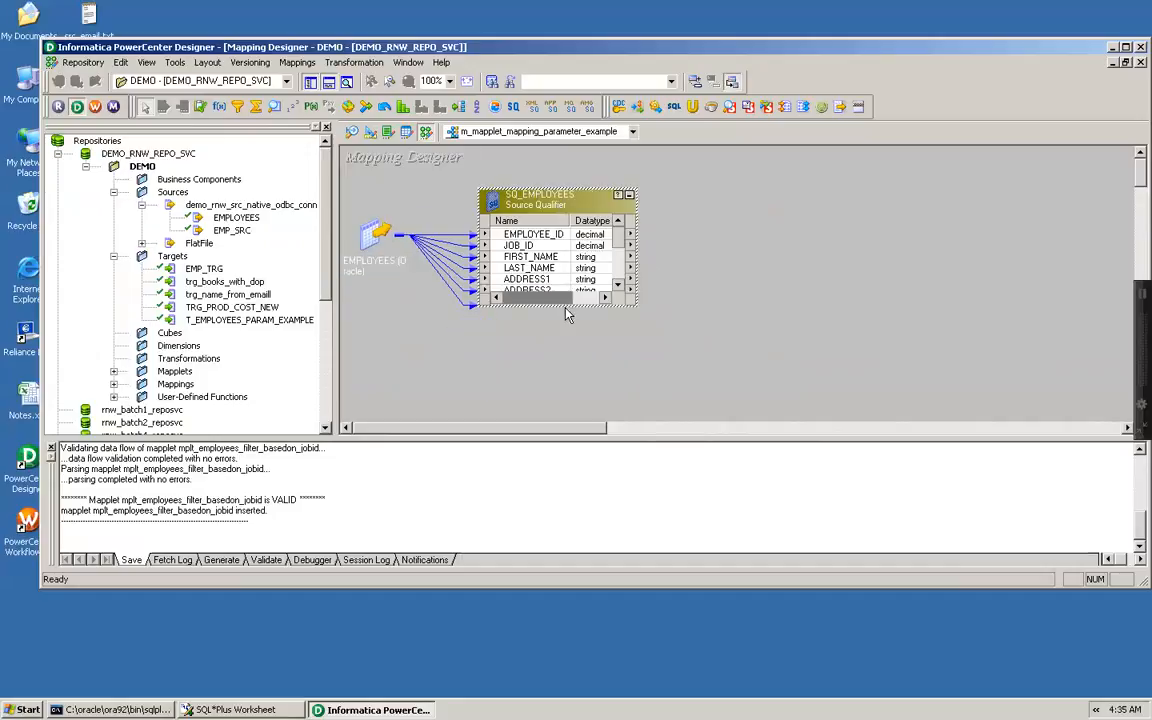
drag(558, 304, 558, 388)
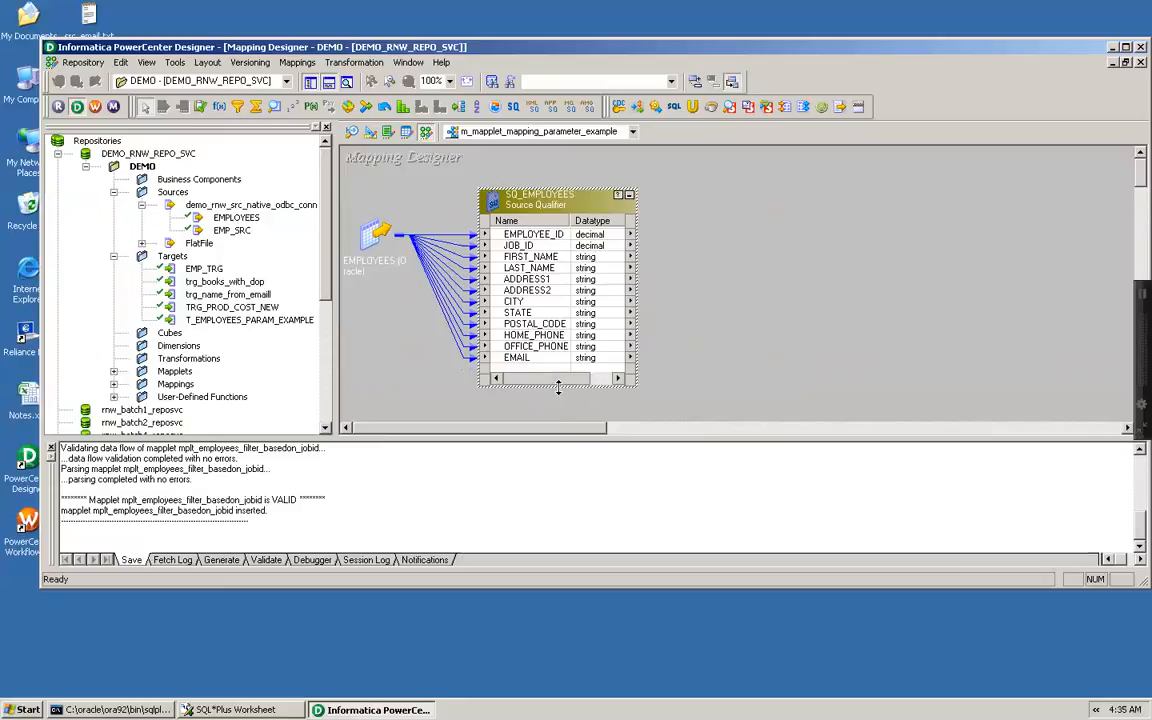
Step: Add the T_EMPLOYEES_PARAM_EXAMPLE target across from the source qualifier and enlarge it to show all its columns
click(249, 321)
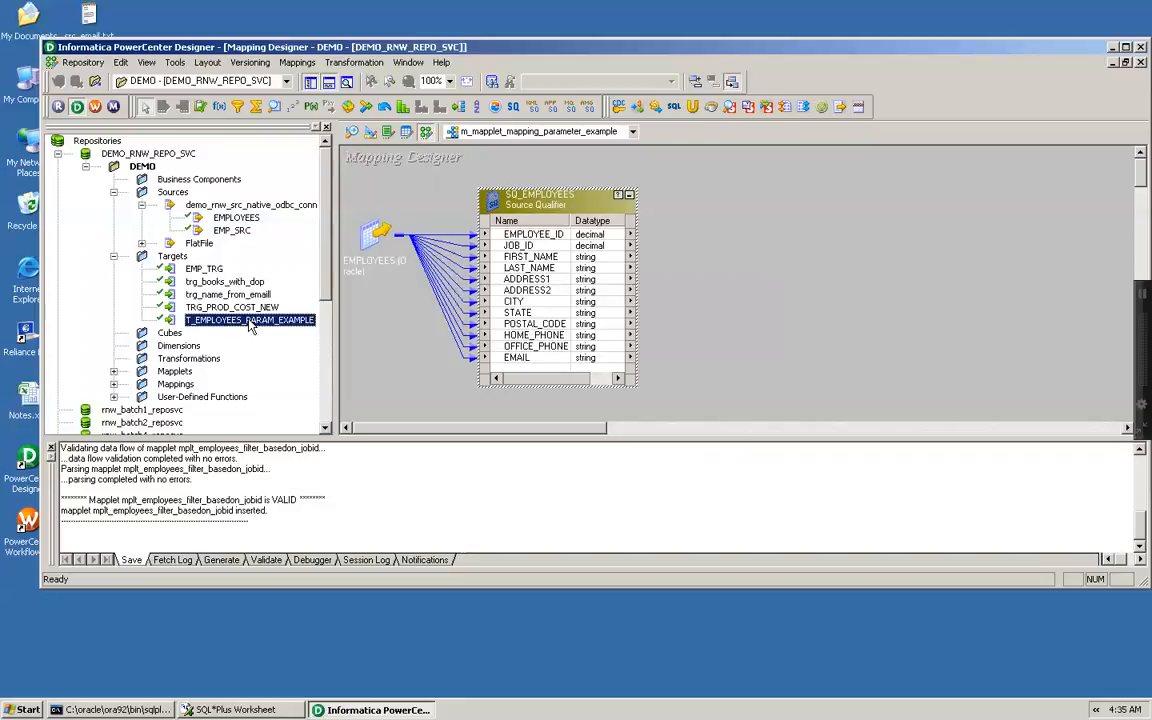
drag(249, 325, 875, 200)
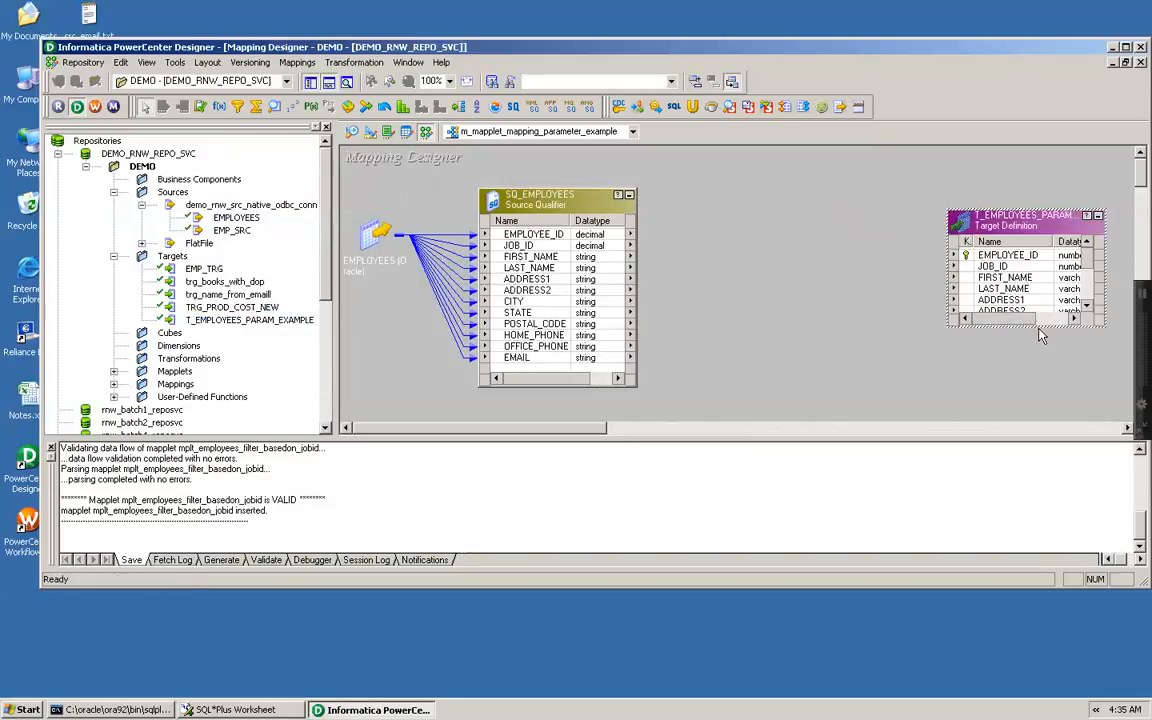
drag(1037, 327, 1037, 397)
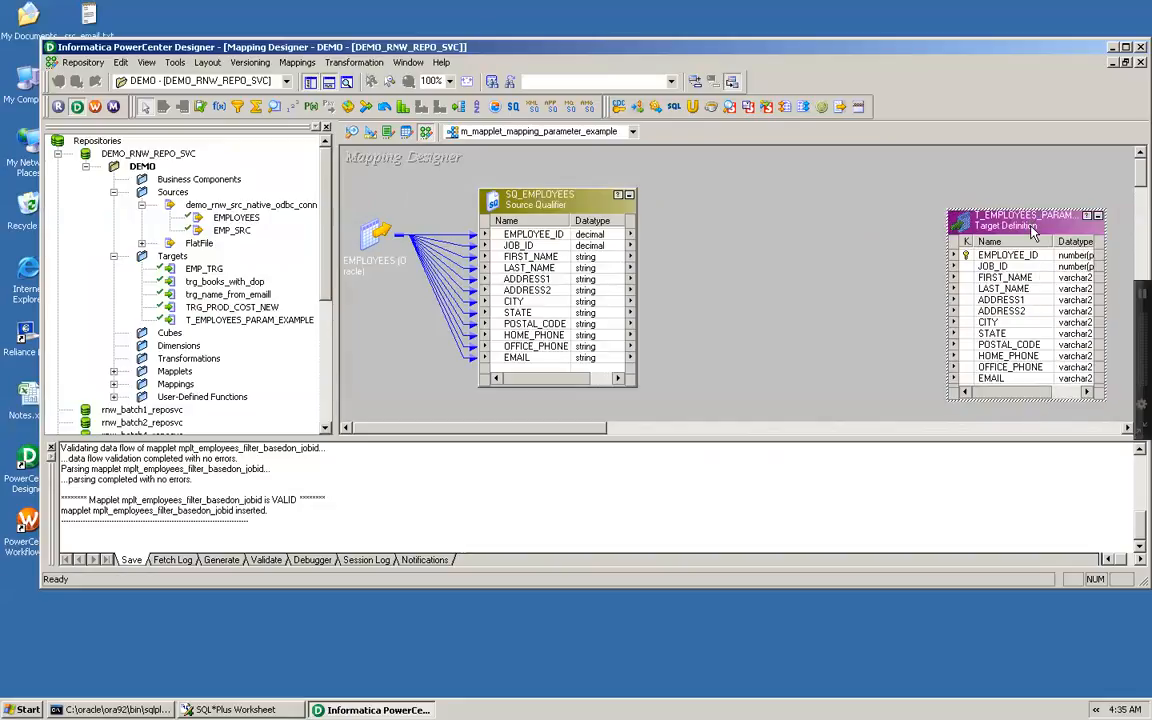
drag(1031, 224, 1031, 205)
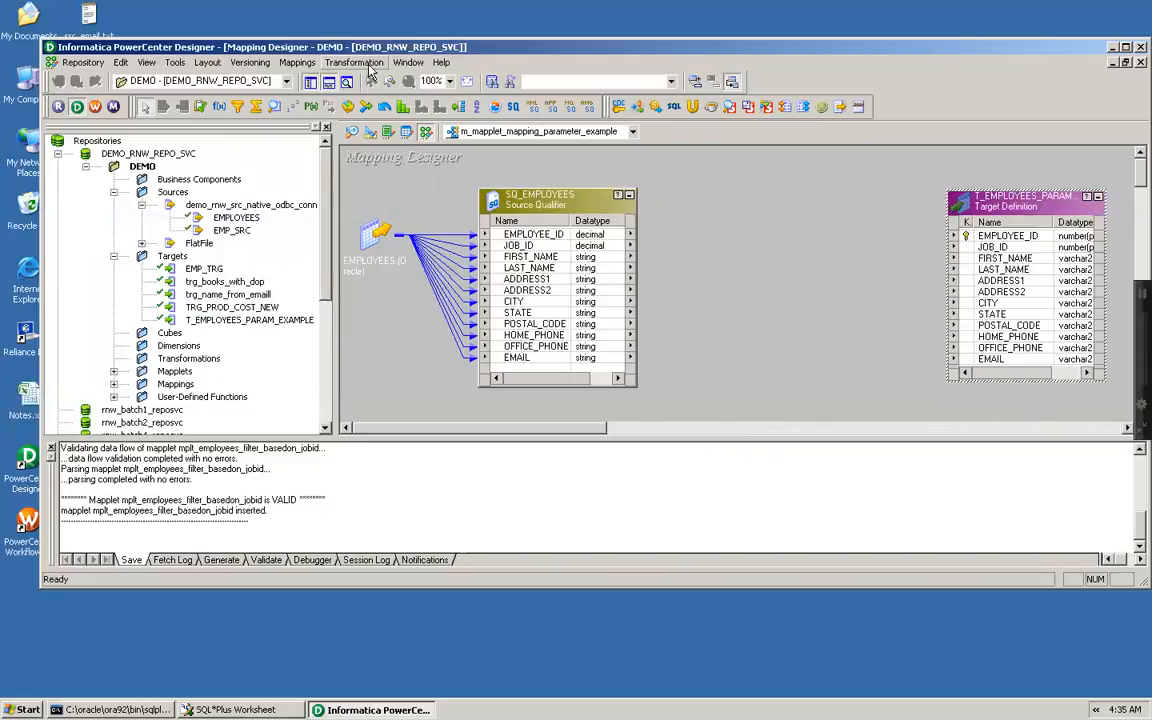
Step: Expand the mapplets of the DEMO folder and select mplt_employees_filter_basedon_jobid
click(114, 372)
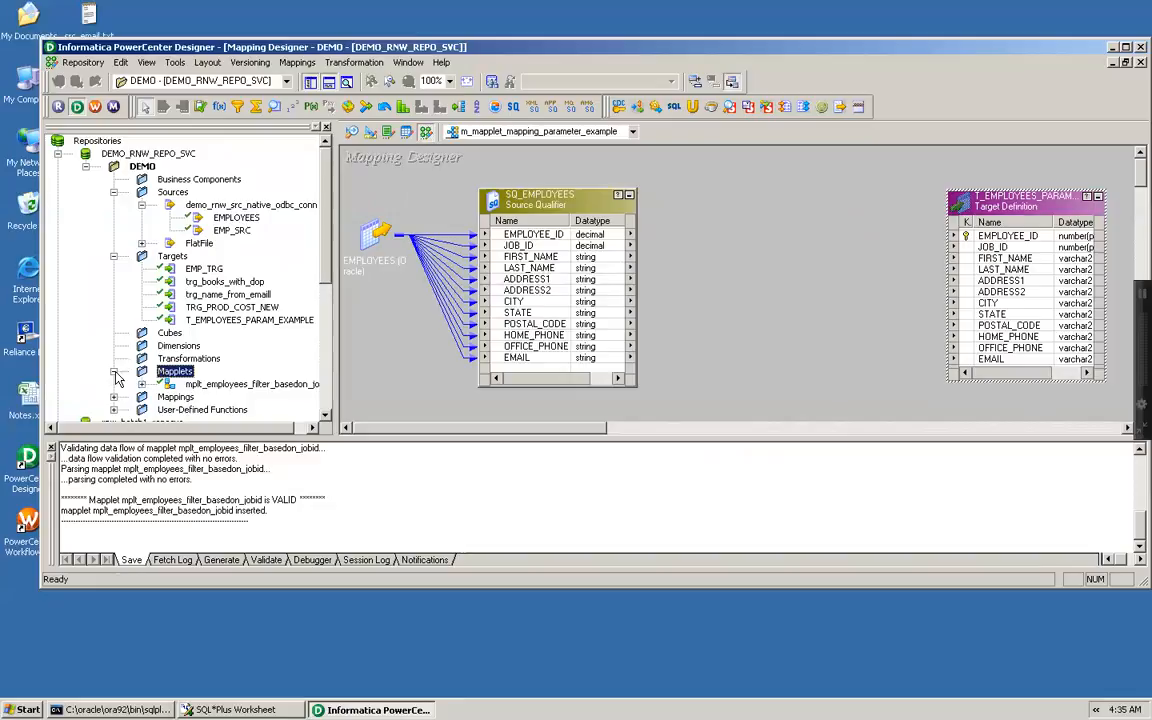
click(250, 384)
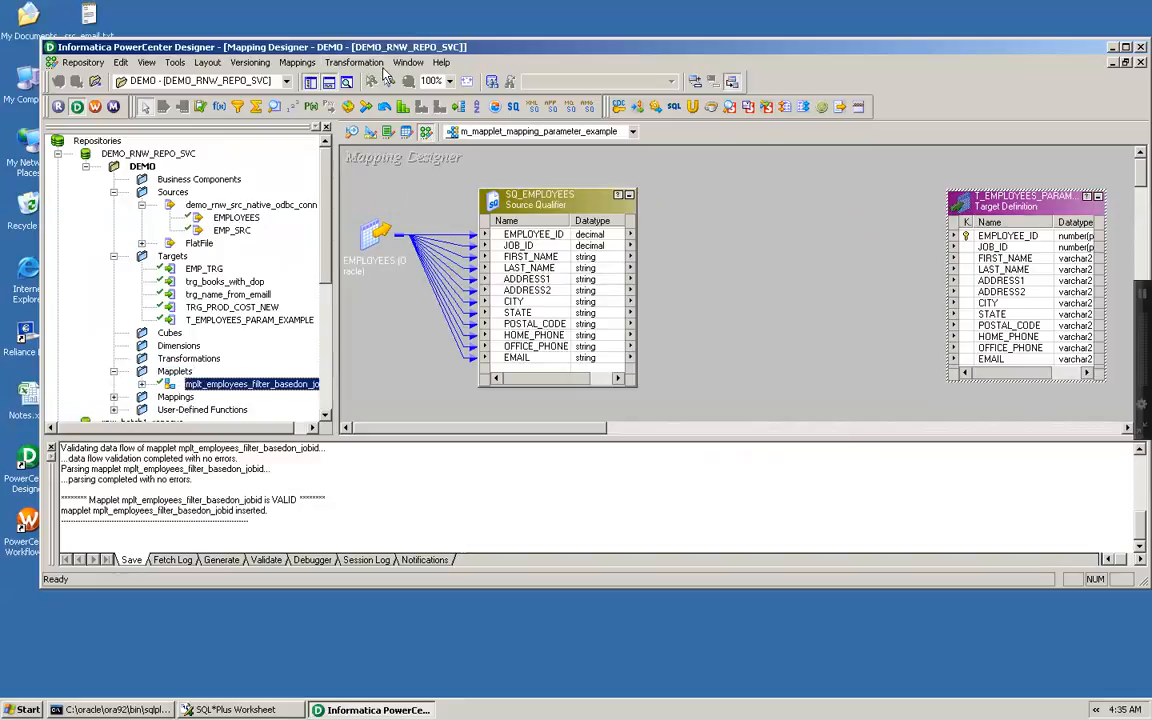
click(350, 64)
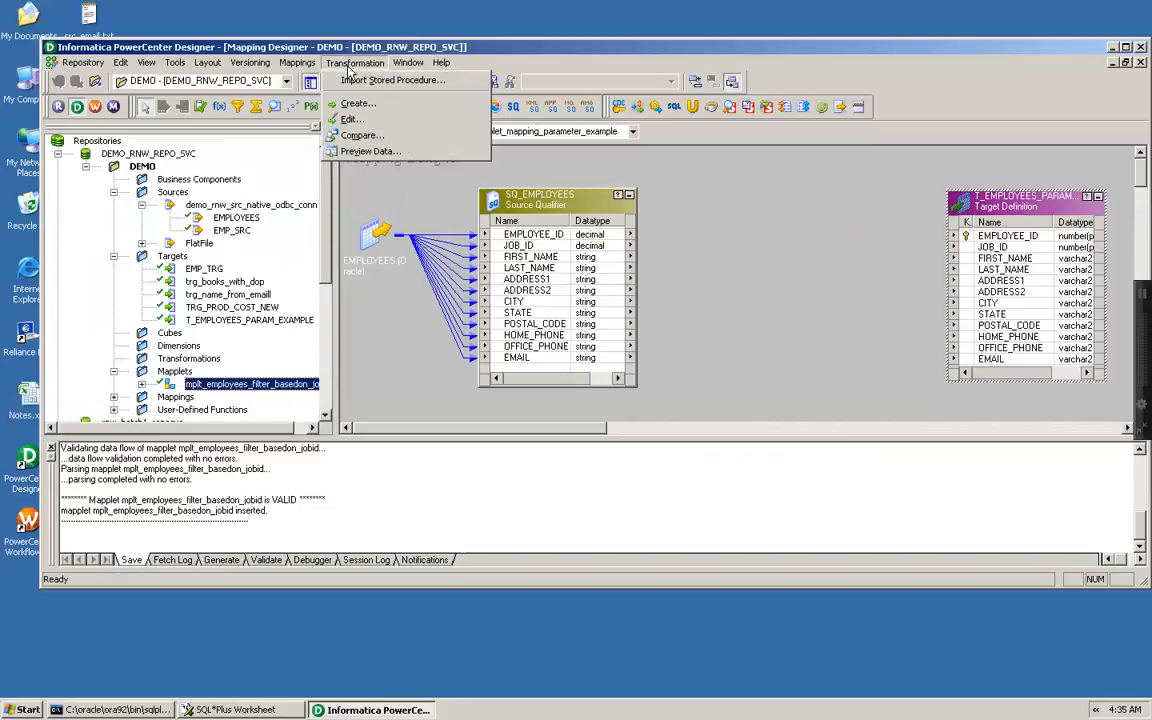
click(375, 94)
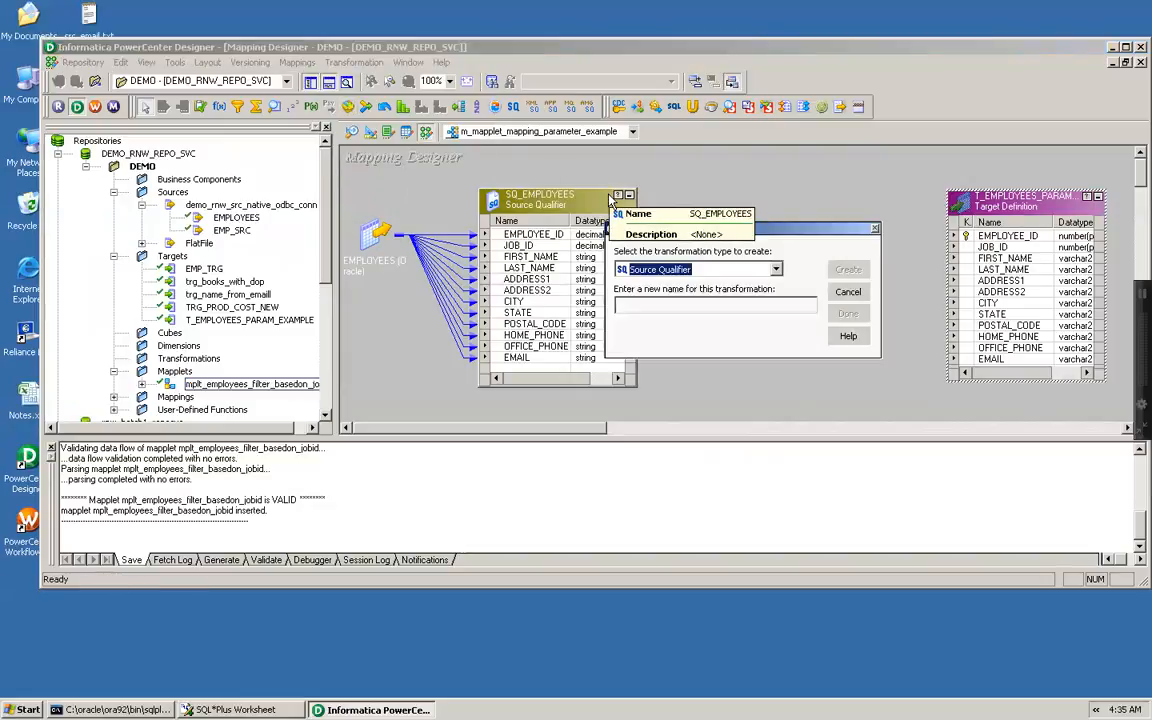
click(776, 270)
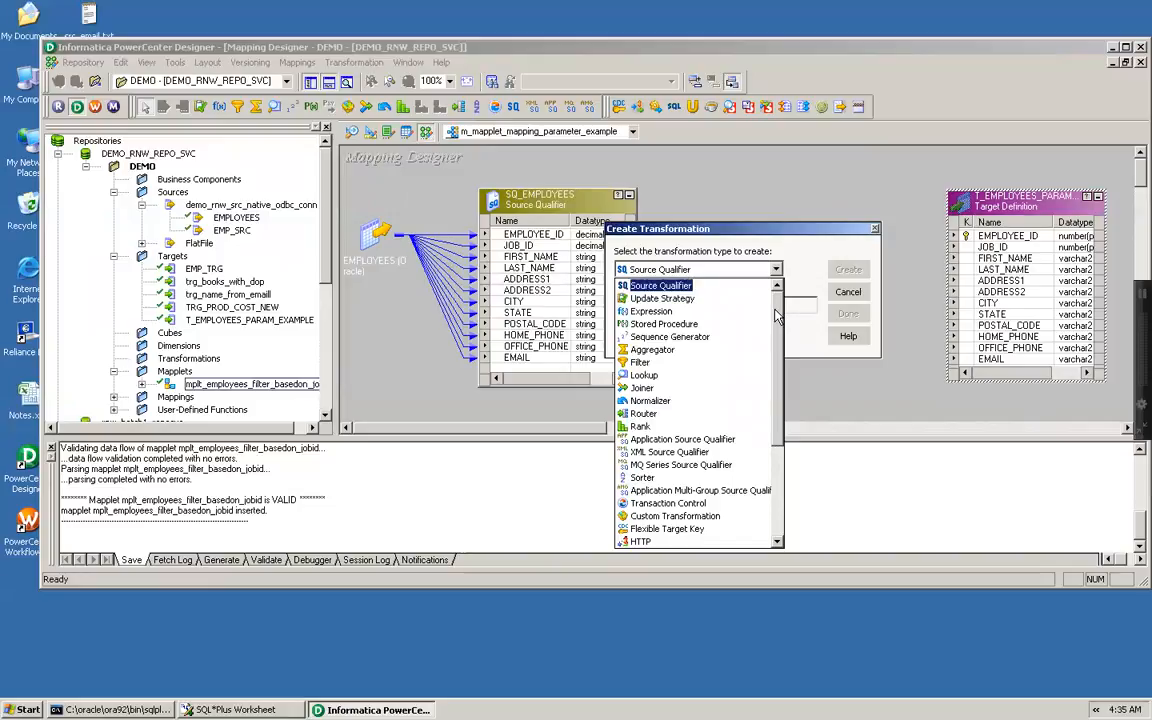
mouse_move(777, 318)
mouse_down()
mouse_move(774, 408)
mouse_move(787, 305)
mouse_up()
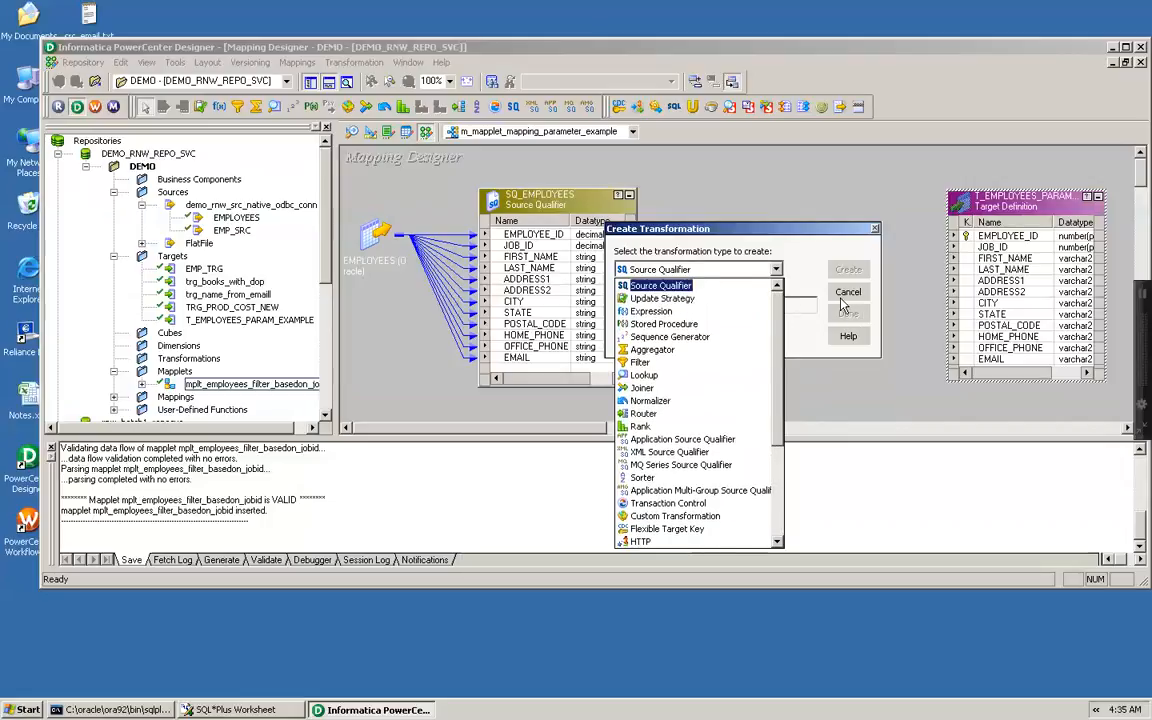
click(846, 298)
click(845, 297)
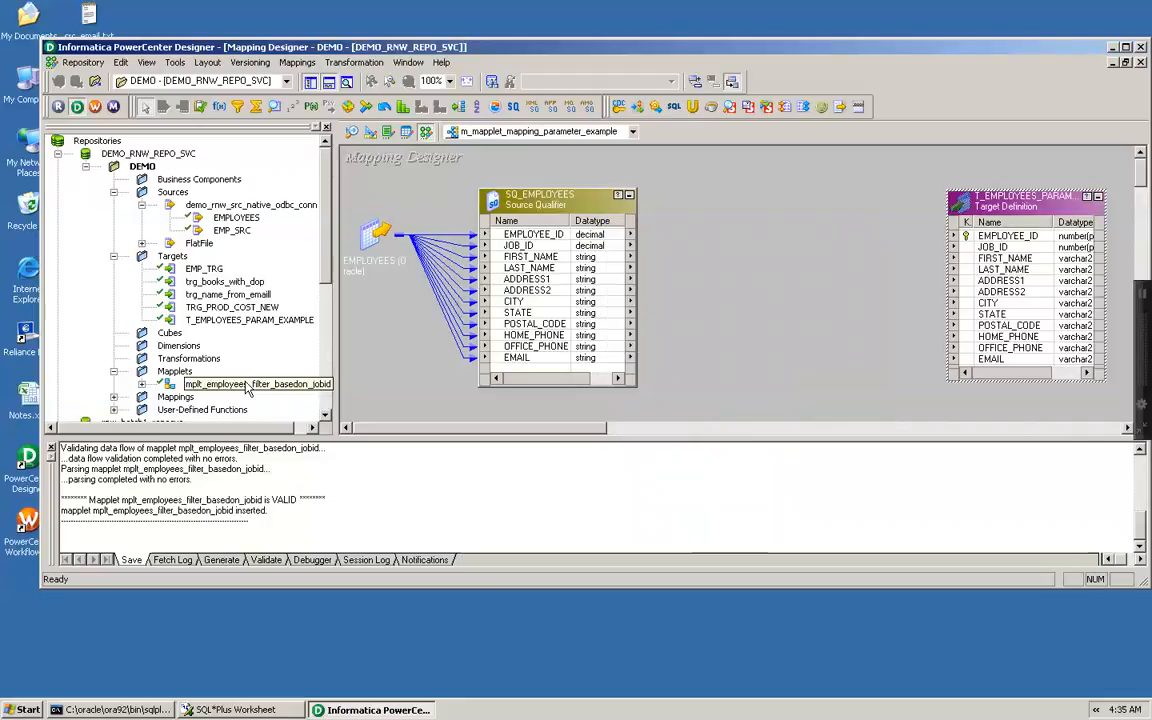
Step: Insert the mapplet mplt_employees_filter_basedon_jobid between SQ_EMPLOYEES and the target, and maximize the workspace with the Navigator and Output windows hidden
drag(247, 388, 771, 206)
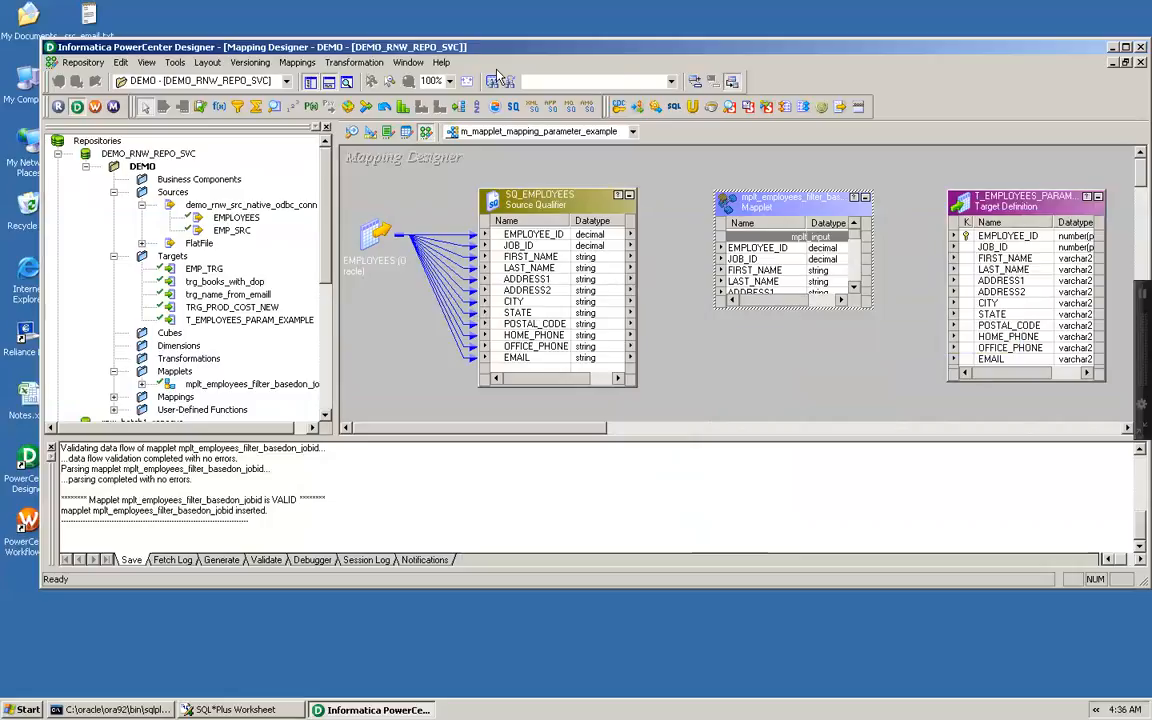
double_click(446, 47)
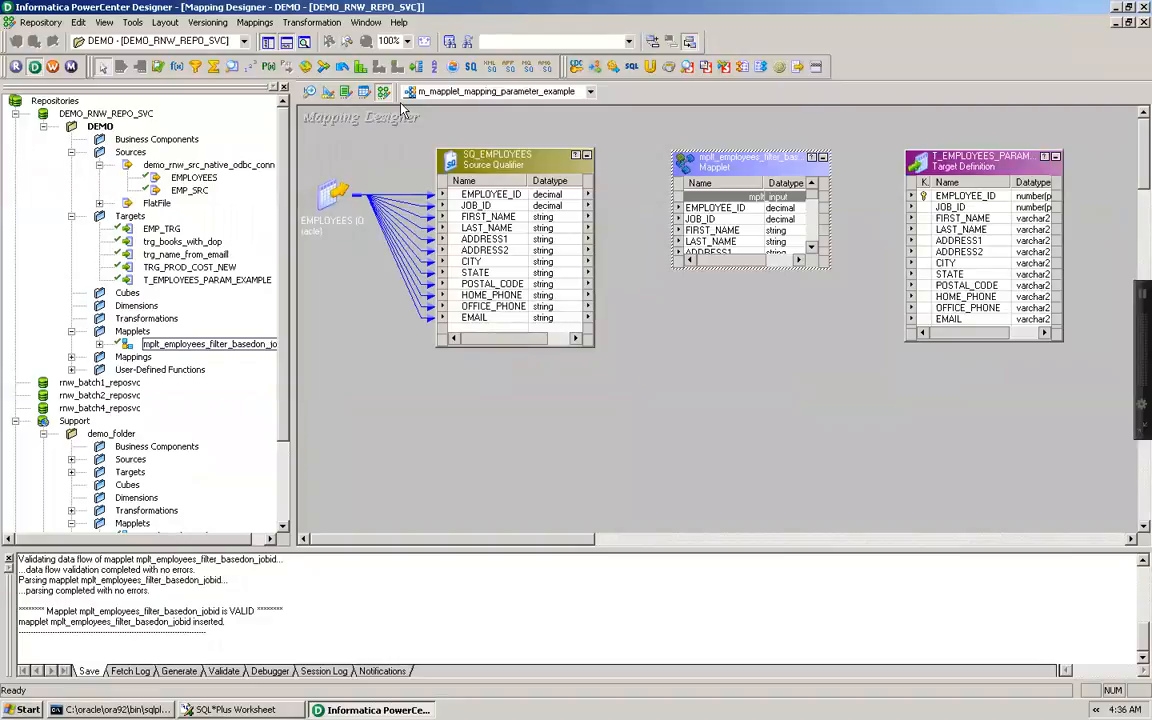
click(266, 42)
click(266, 42)
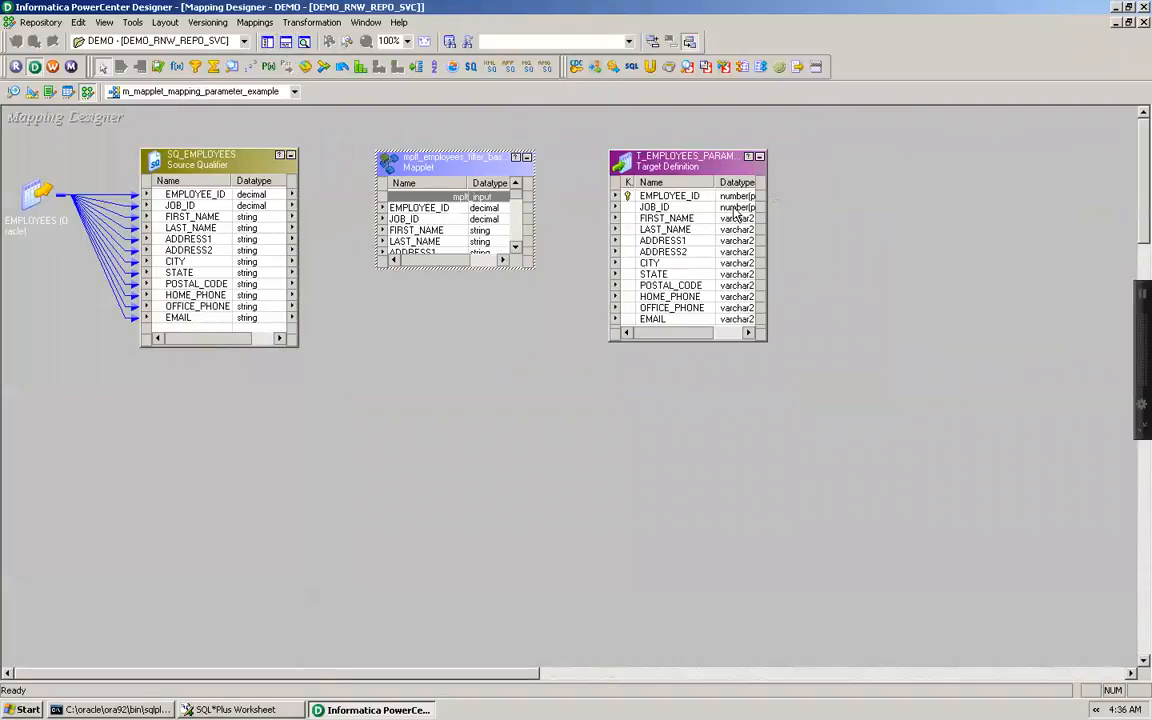
Step: Space out the target and the mapplet, and enlarge the mapplet to show all its input and output ports
drag(716, 162, 912, 180)
drag(494, 162, 630, 162)
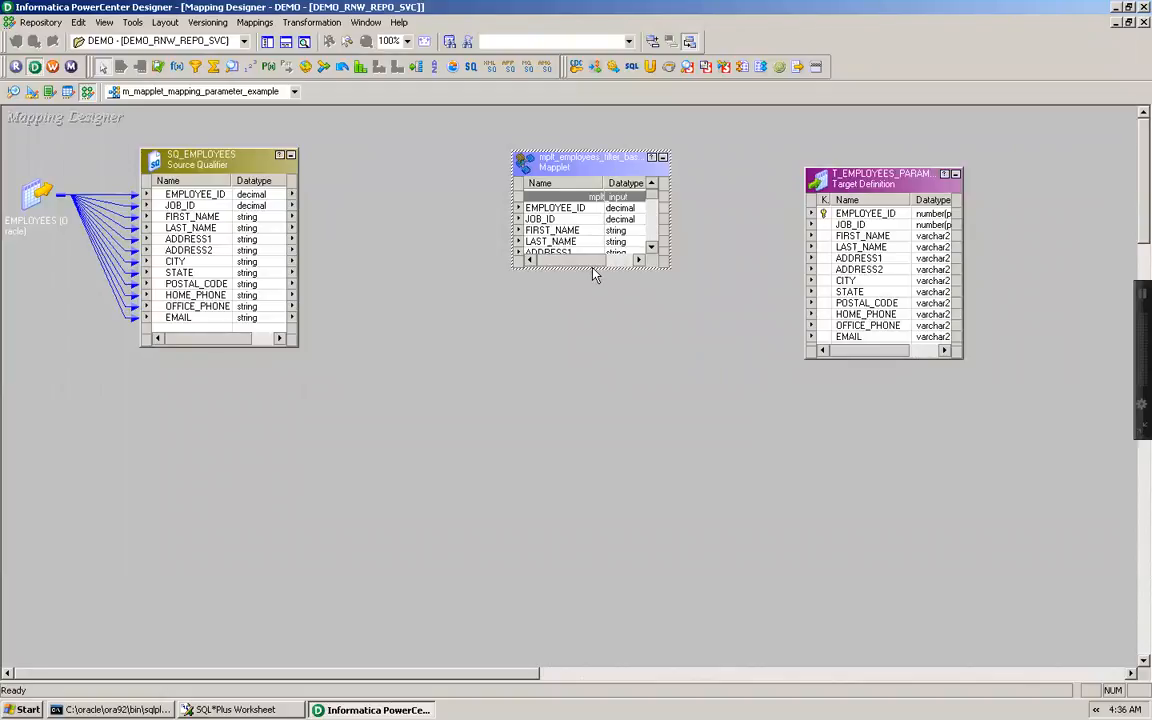
drag(592, 268, 585, 544)
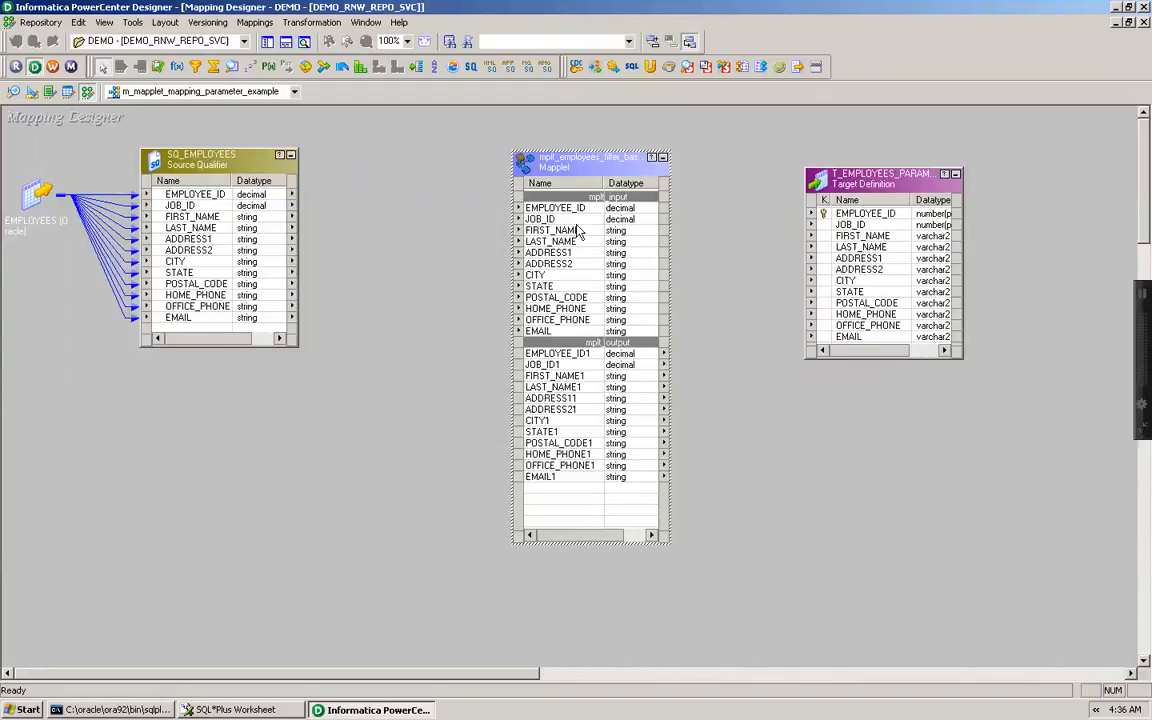
Step: Link all SQ_EMPLOYEES ports from EMPLOYEE_ID through EMAIL to the mplt_input ports of the mapplet
click(203, 195)
key(shift+Down)
key(shift+Down)
key(shift+Down)
key(shift+Down)
key(shift+Down)
key(shift+Down)
key(shift+Down)
key(shift+Down)
key(shift+Down)
key(shift+Down)
key(shift+Down)
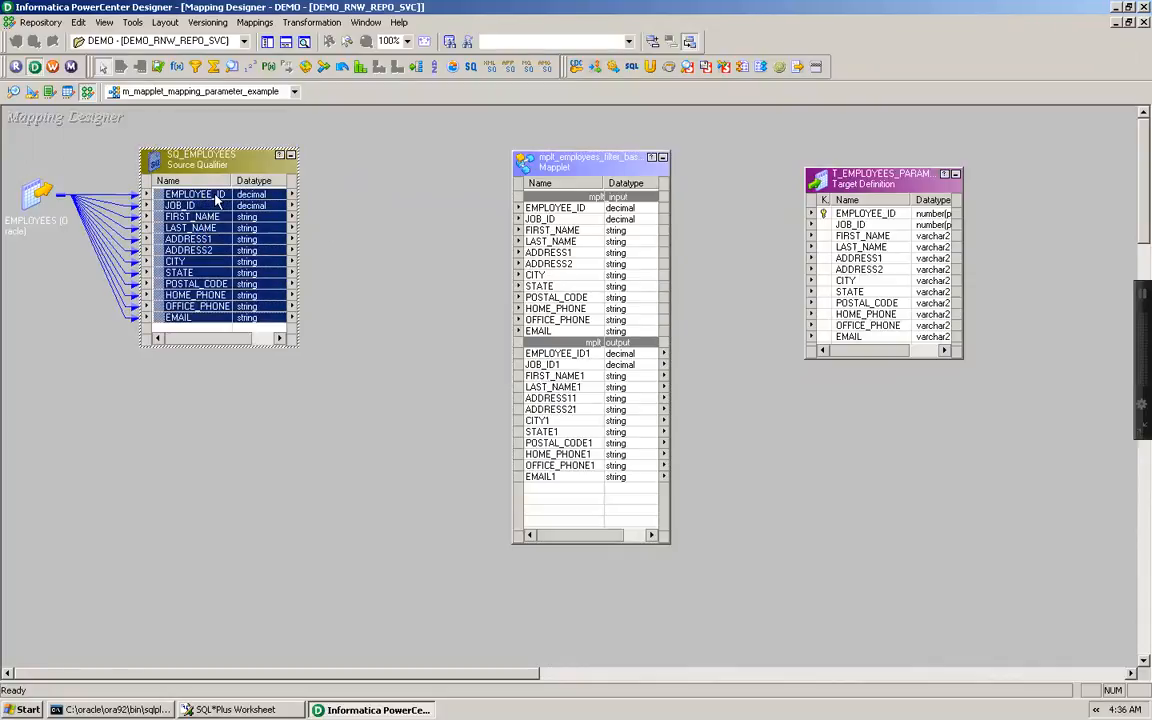
drag(215, 198, 556, 207)
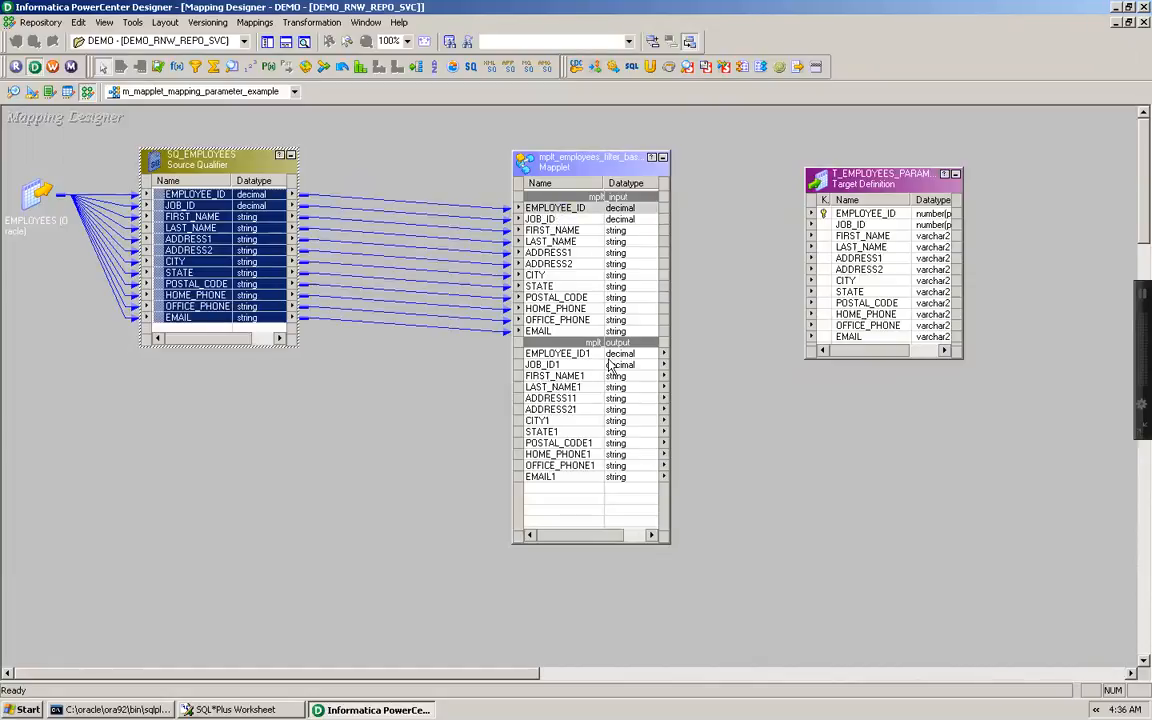
Step: Link the mplt_output ports EMPLOYEE_ID1 through EMAIL1 to the matching columns of the T_EMPLOYEES_PARAM_EXAMPLE target and save the mapping
drag(890, 185, 988, 240)
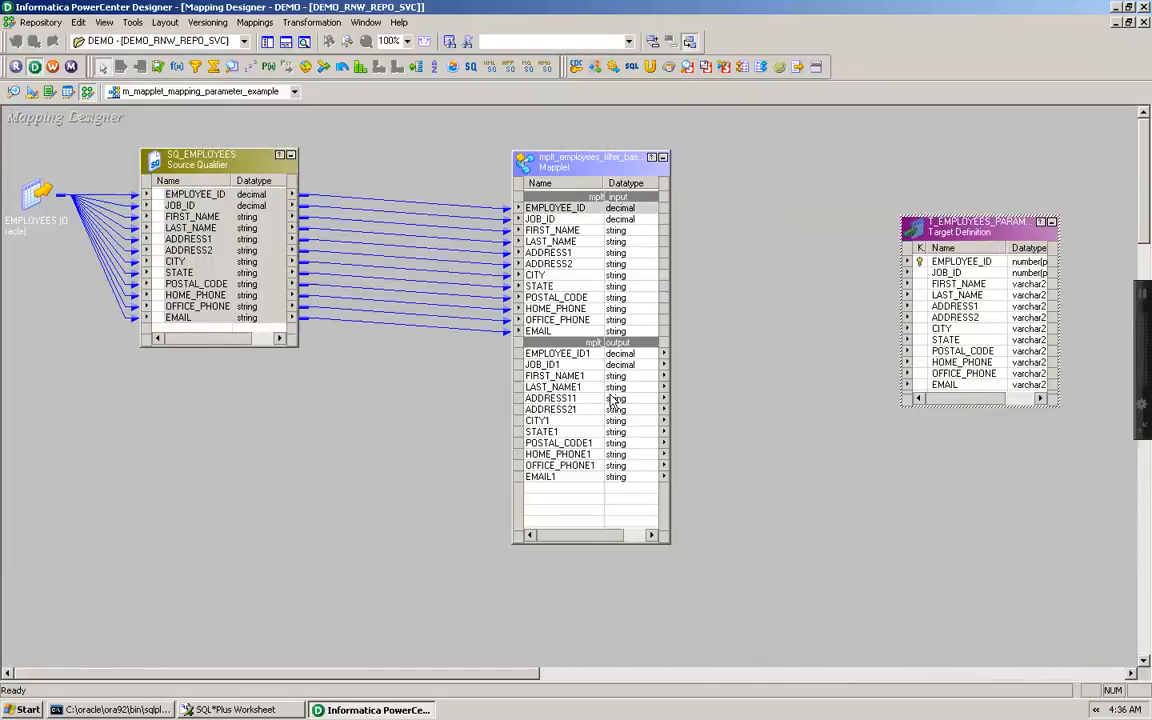
drag(557, 355, 568, 360)
key(shift+Down)
key(shift+Down)
key(shift+Down)
key(shift+Down)
key(shift+Down)
key(shift+Down)
key(shift+Down)
key(shift+Down)
key(shift+Down)
key(shift+Down)
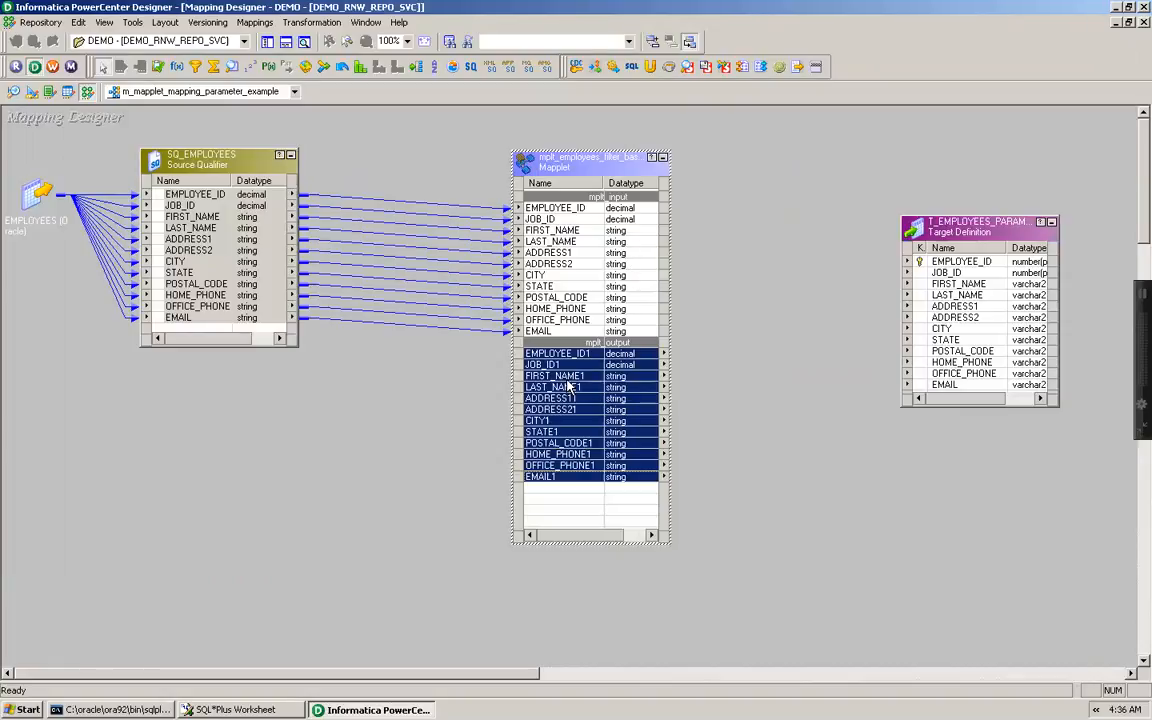
drag(578, 363, 958, 263)
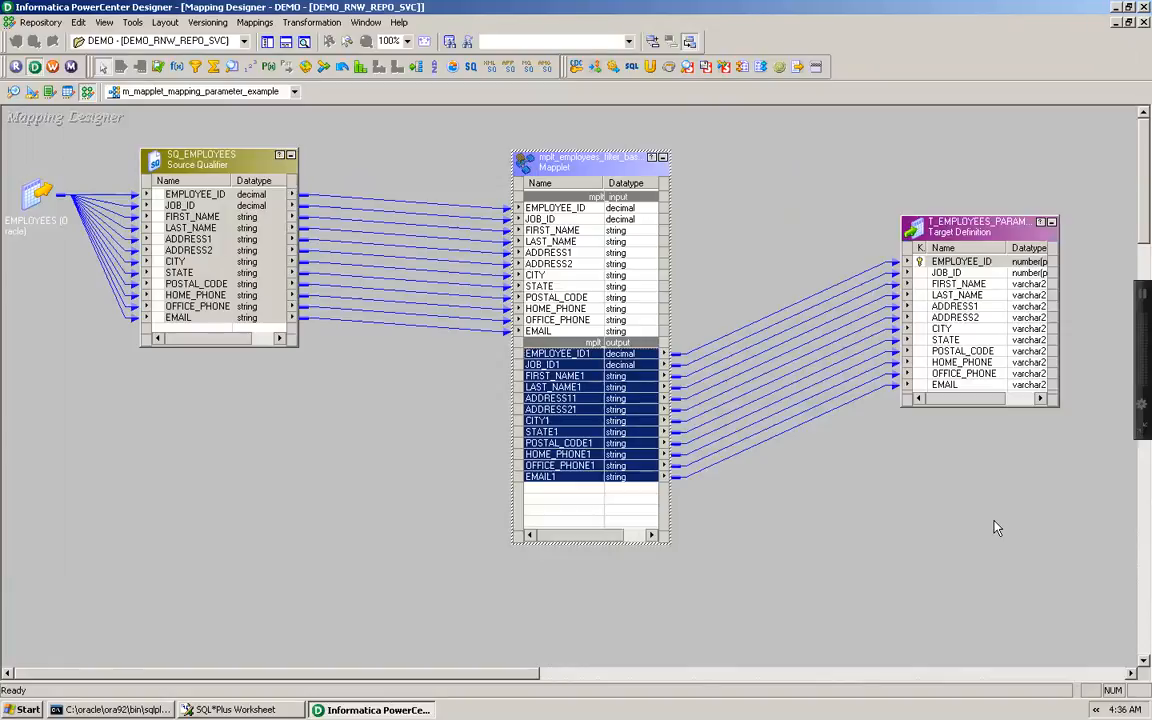
key(ctrl+s)
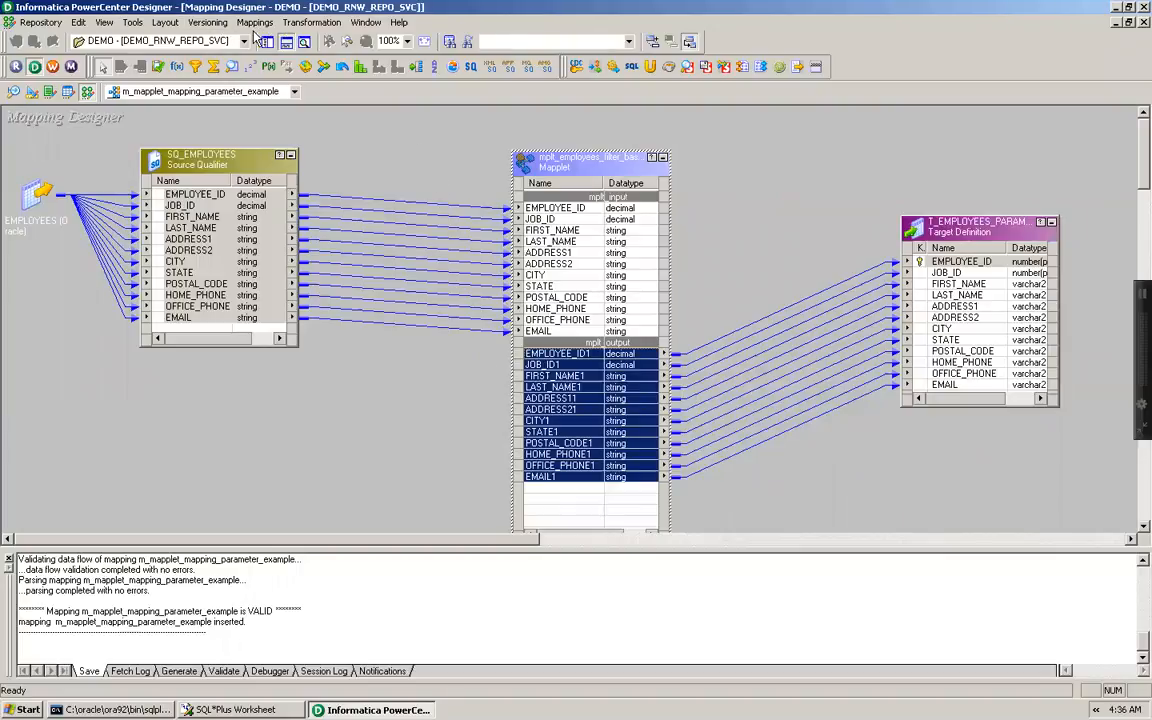
Step: Generate a workflow with a non-reusable session from m_mapplet_mapping_parameter_example, keeping the default integration service, connections and wf and s prefixes
click(255, 23)
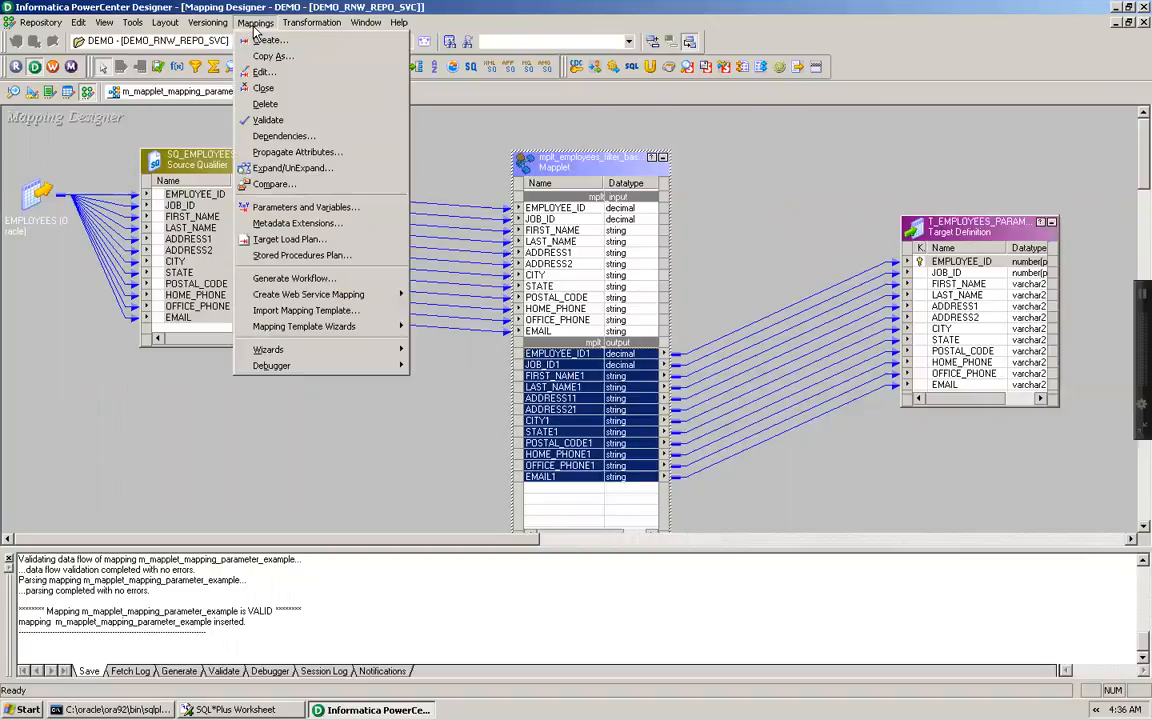
click(268, 279)
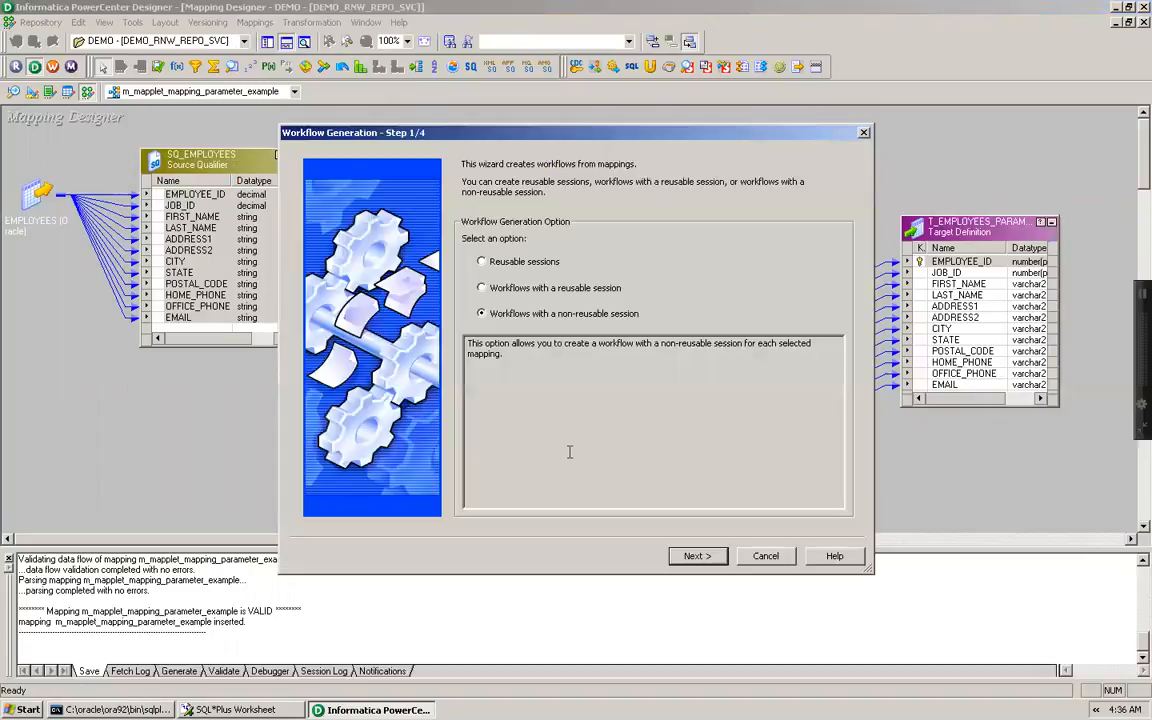
click(700, 556)
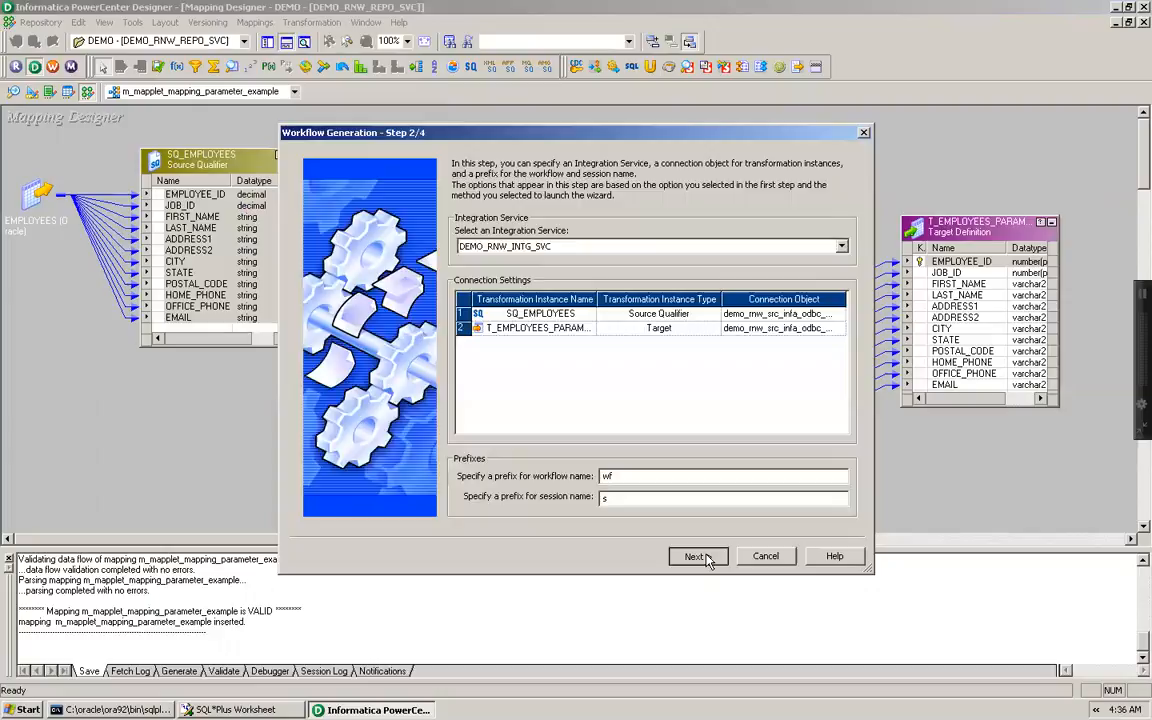
click(705, 557)
click(700, 556)
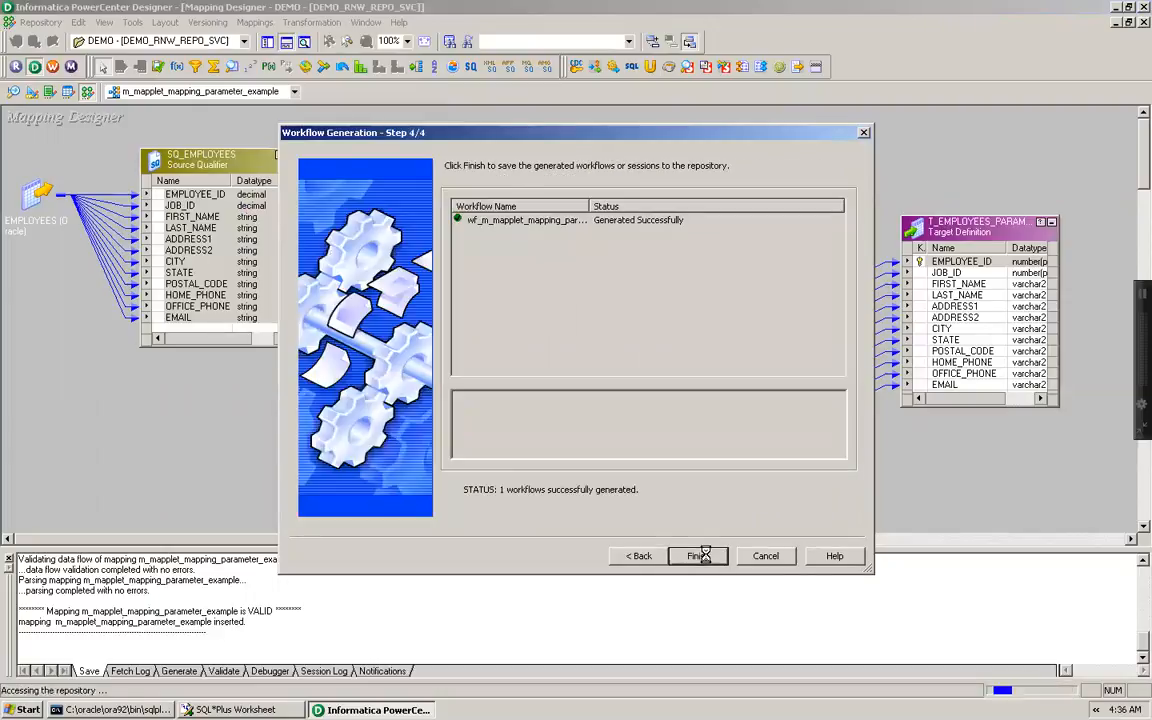
click(703, 556)
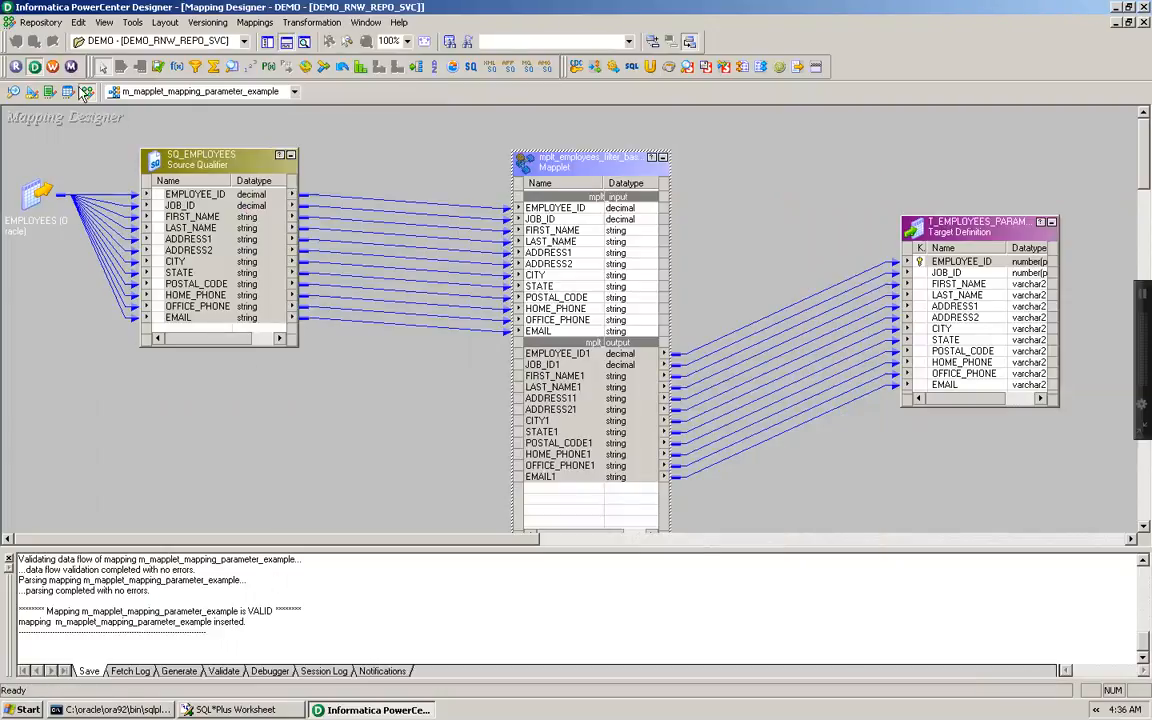
Step: Switch to Workflow Manager and open wf_m_mapplet_mapping_parameter_example from the DEMO folder in the Workflow Designer
click(55, 69)
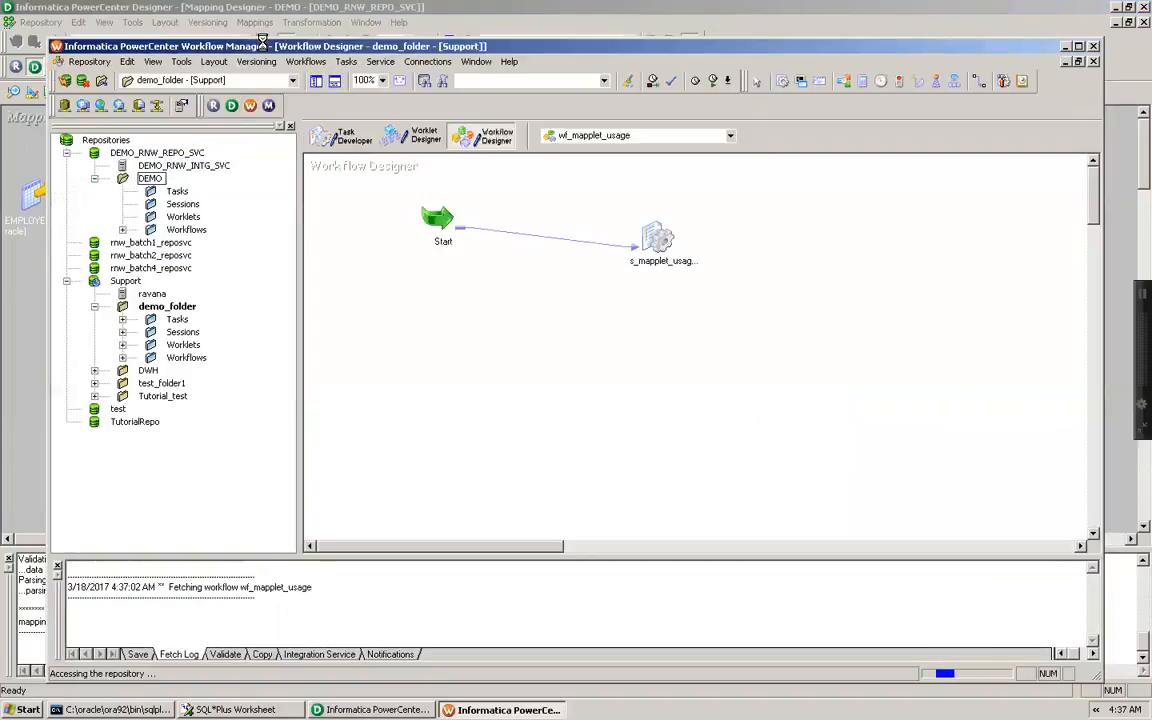
click(669, 305)
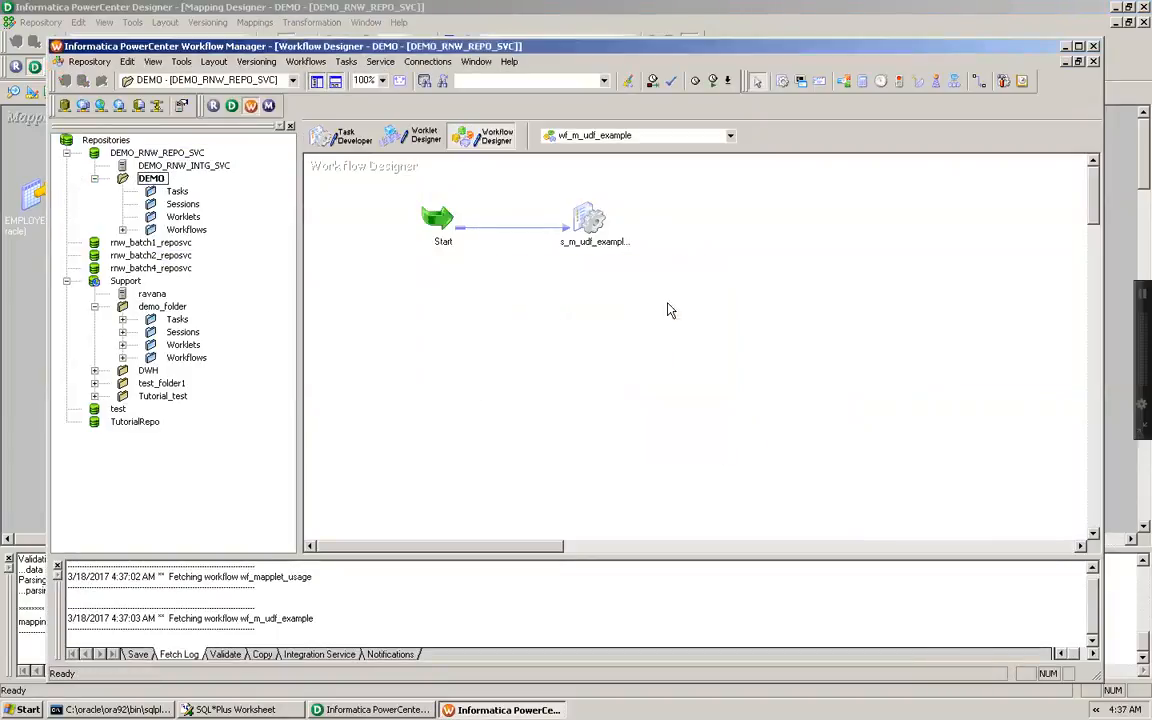
click(66, 281)
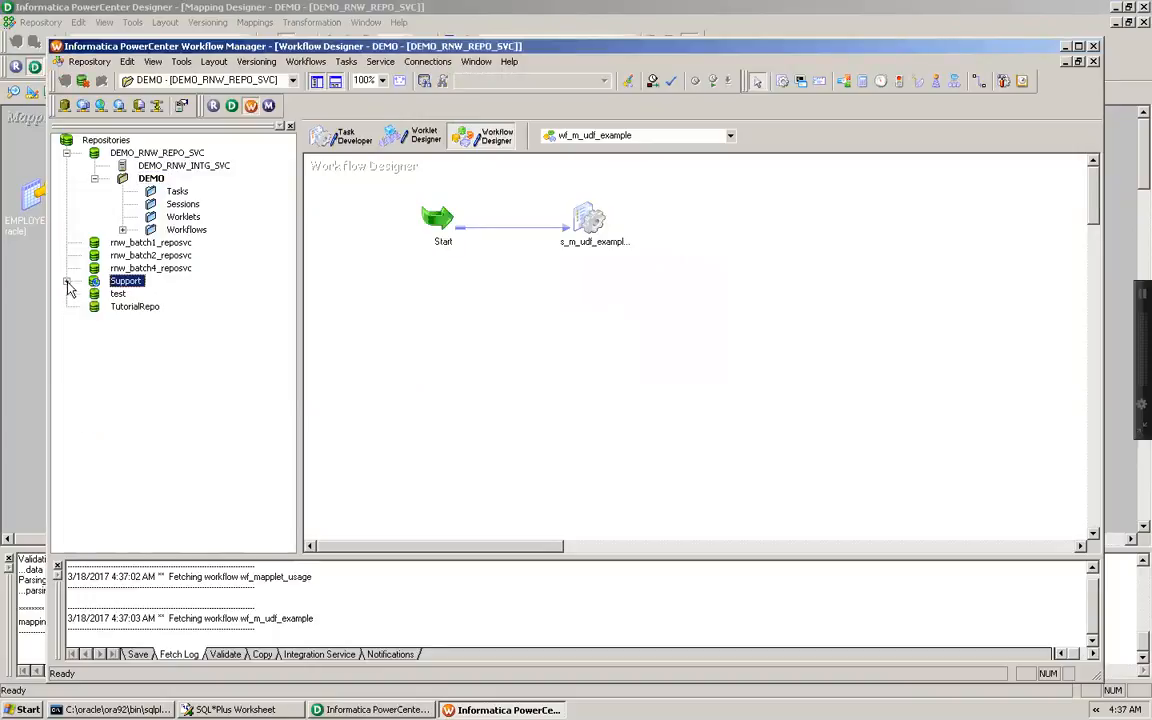
double_click(160, 230)
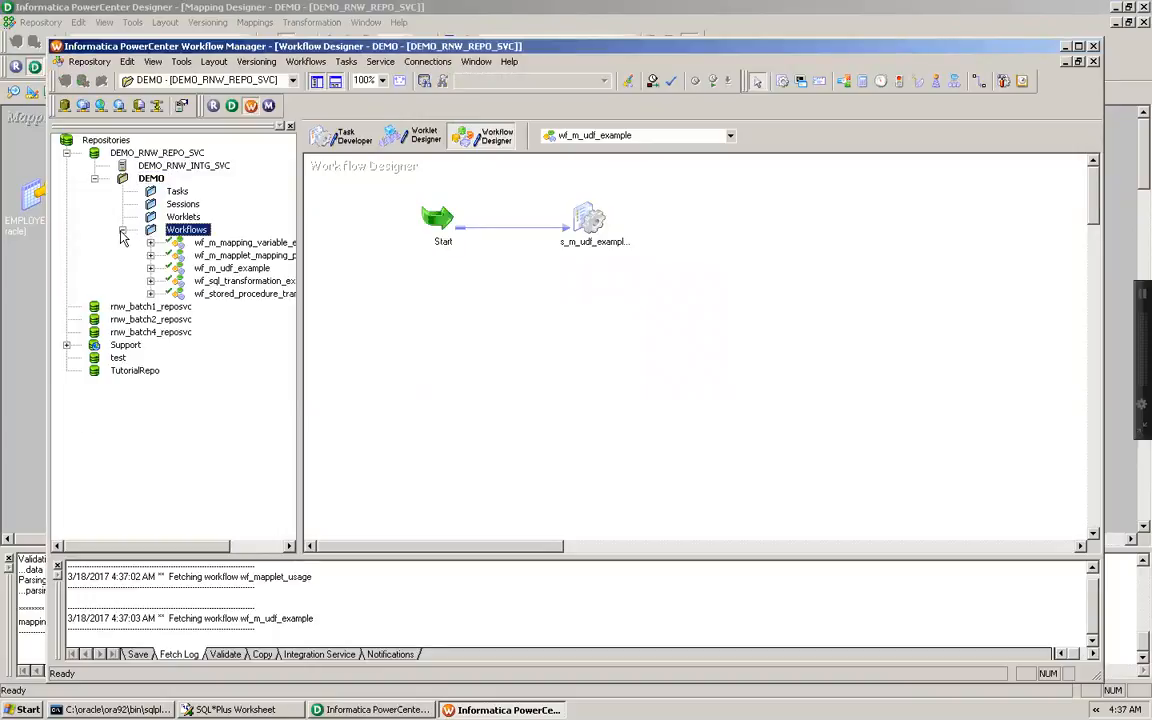
click(238, 262)
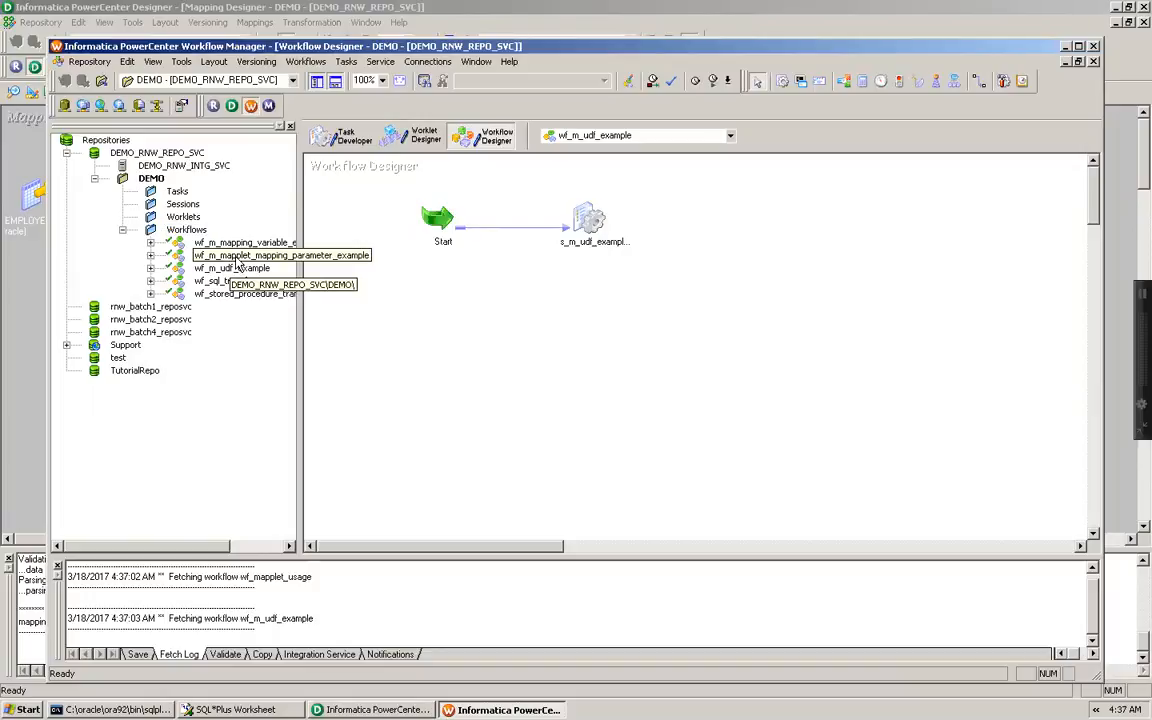
drag(238, 262, 503, 291)
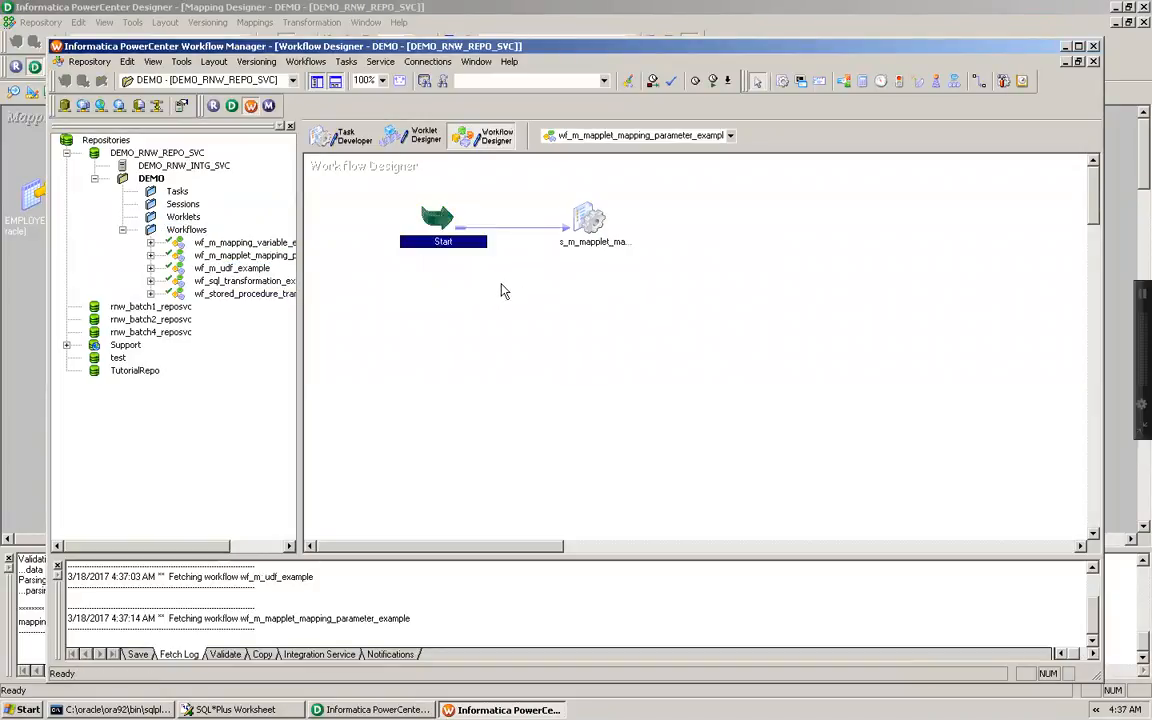
click(597, 285)
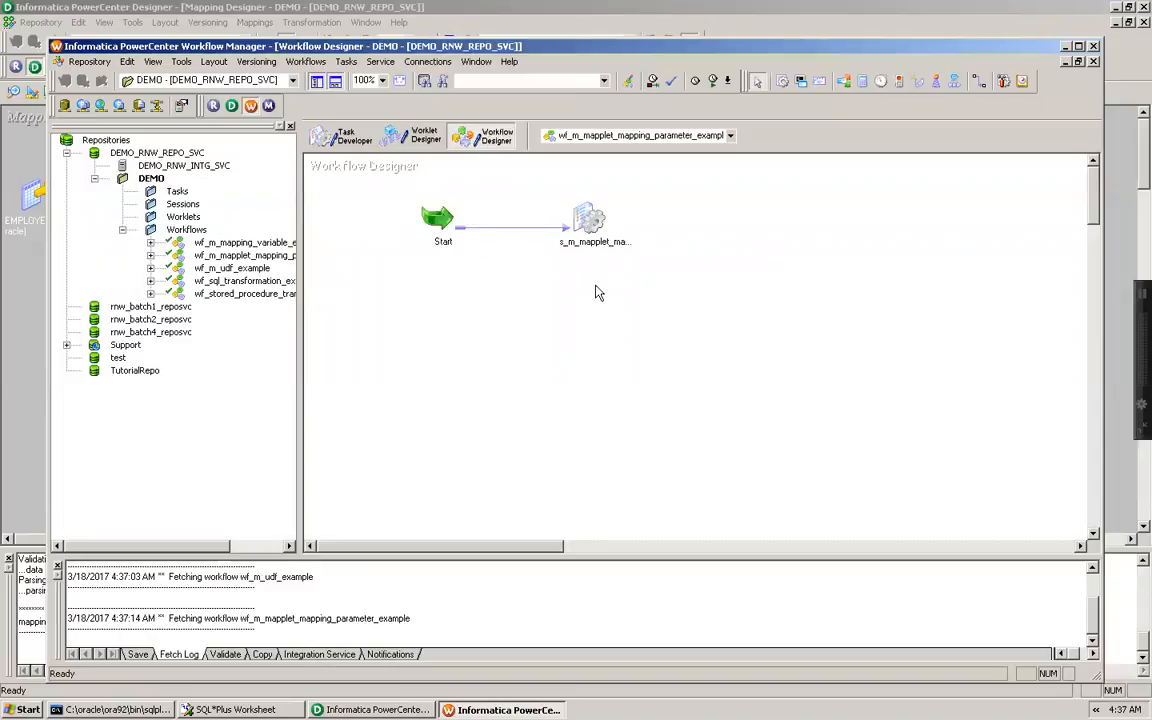
Step: Open session s_m_mapplet_mapping_parameter_example for editing and set its $Source connection value to demo_rnw_src_infa_odbc_conn
double_click(591, 222)
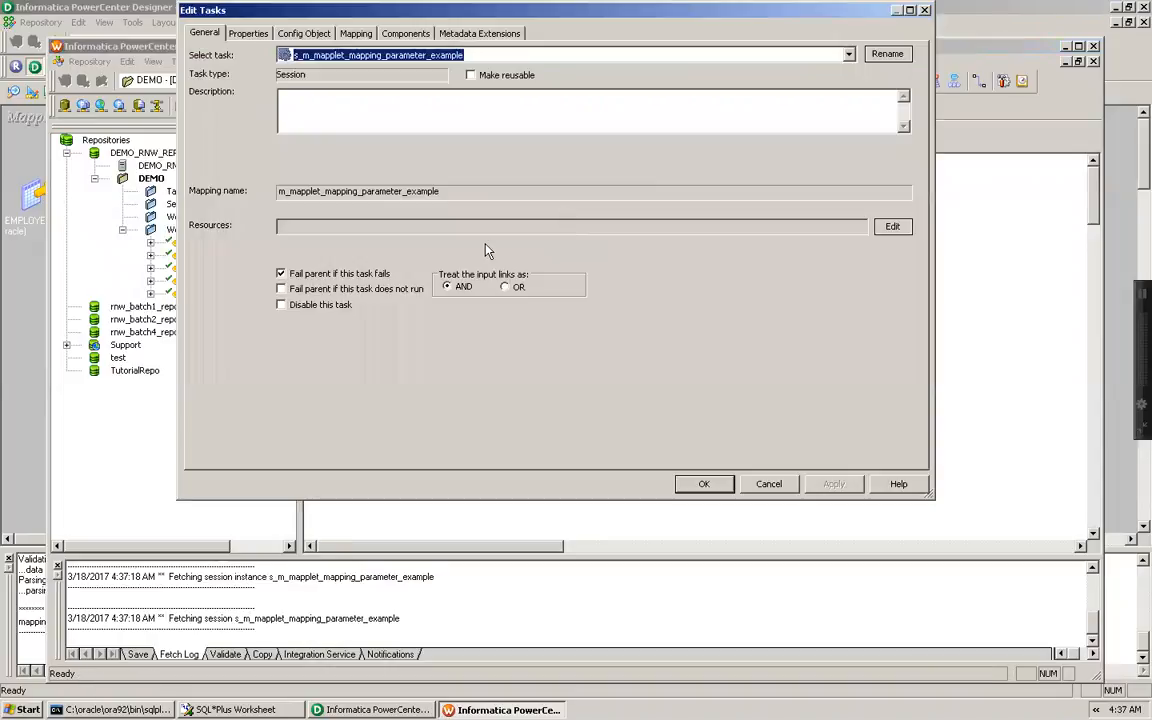
click(242, 36)
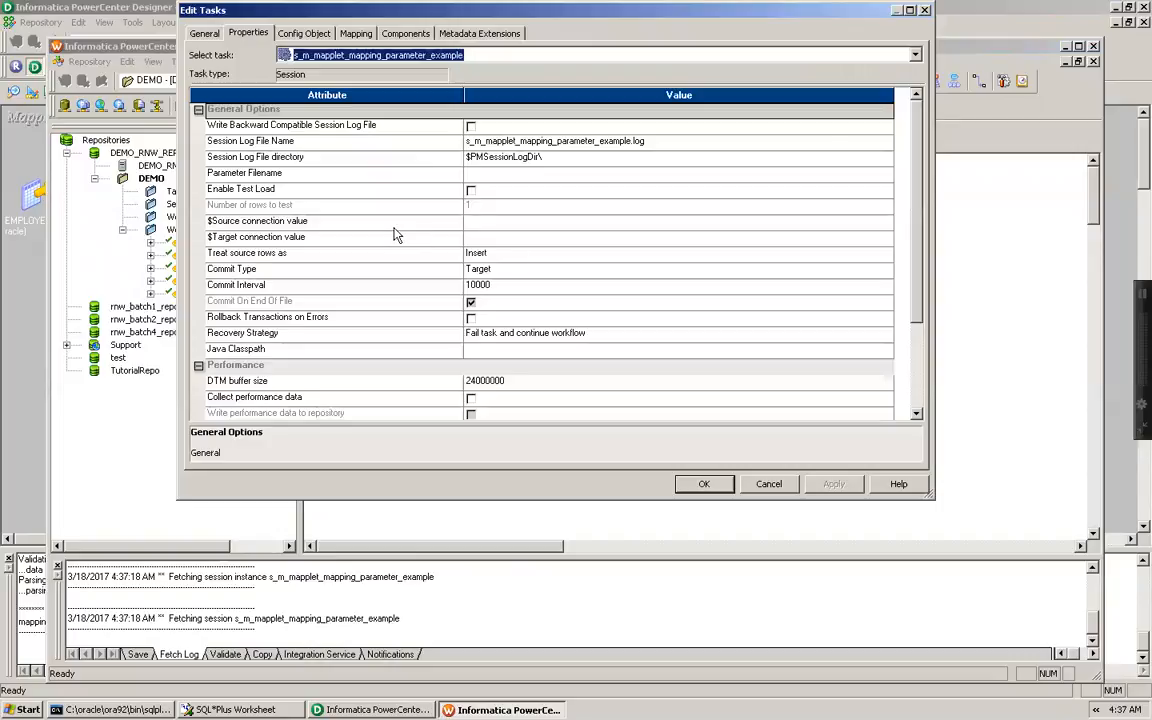
click(471, 222)
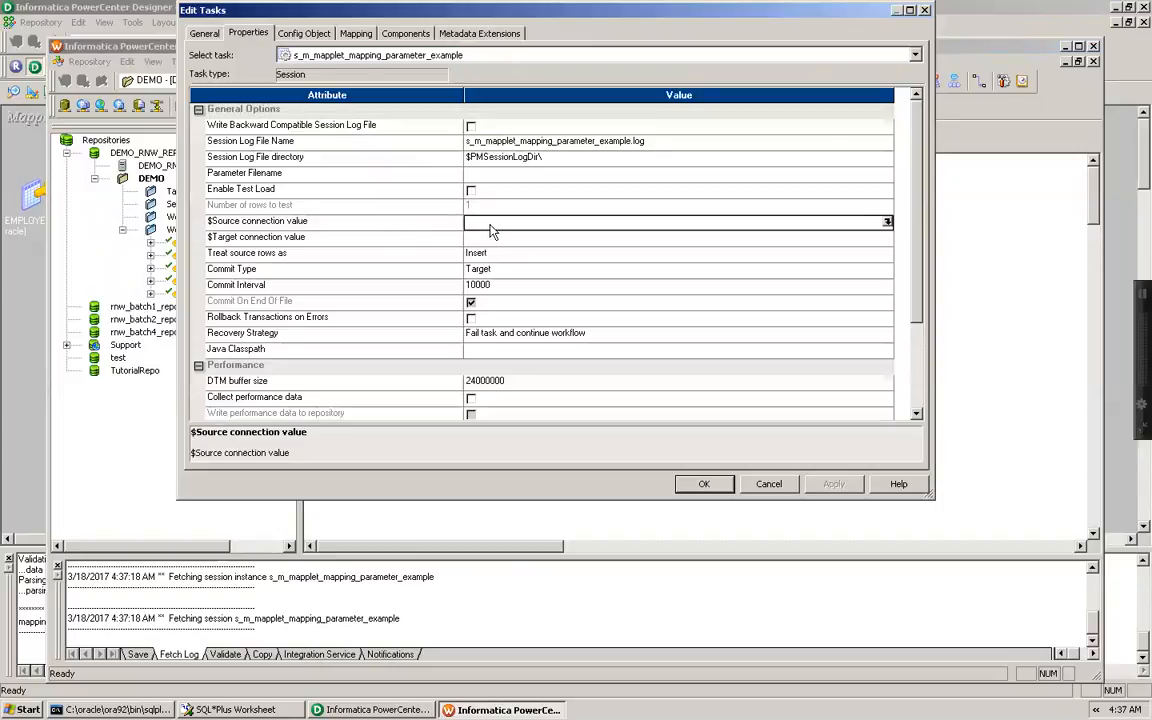
click(885, 222)
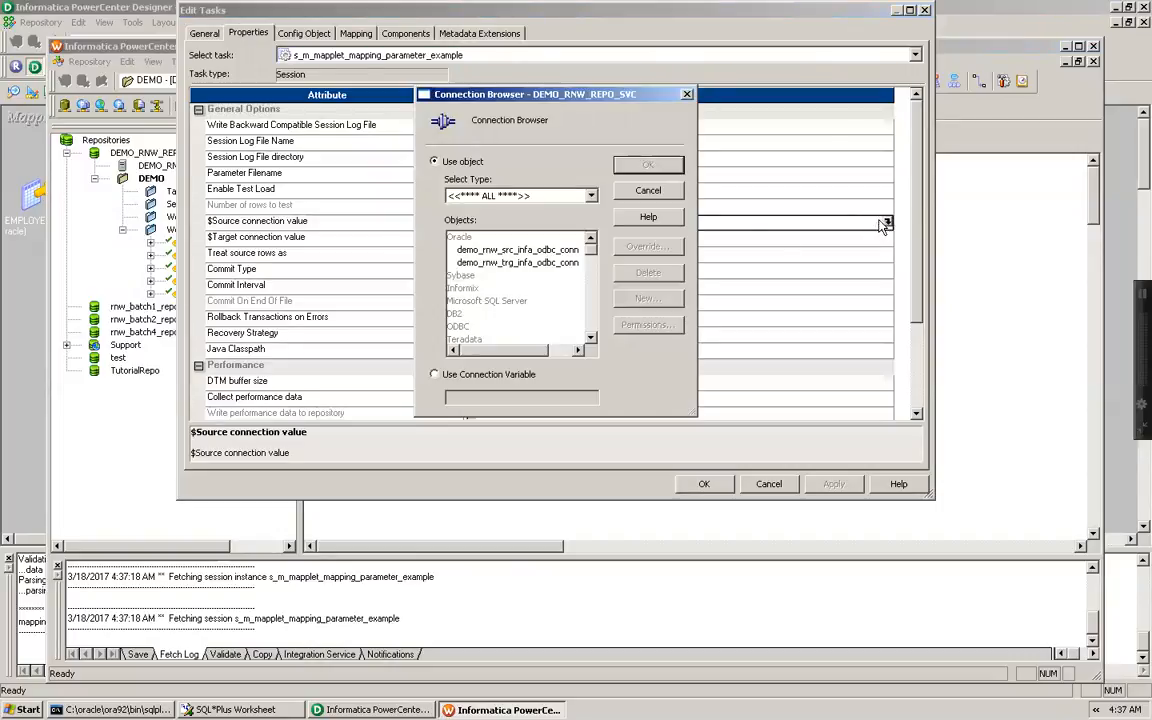
click(517, 250)
click(648, 165)
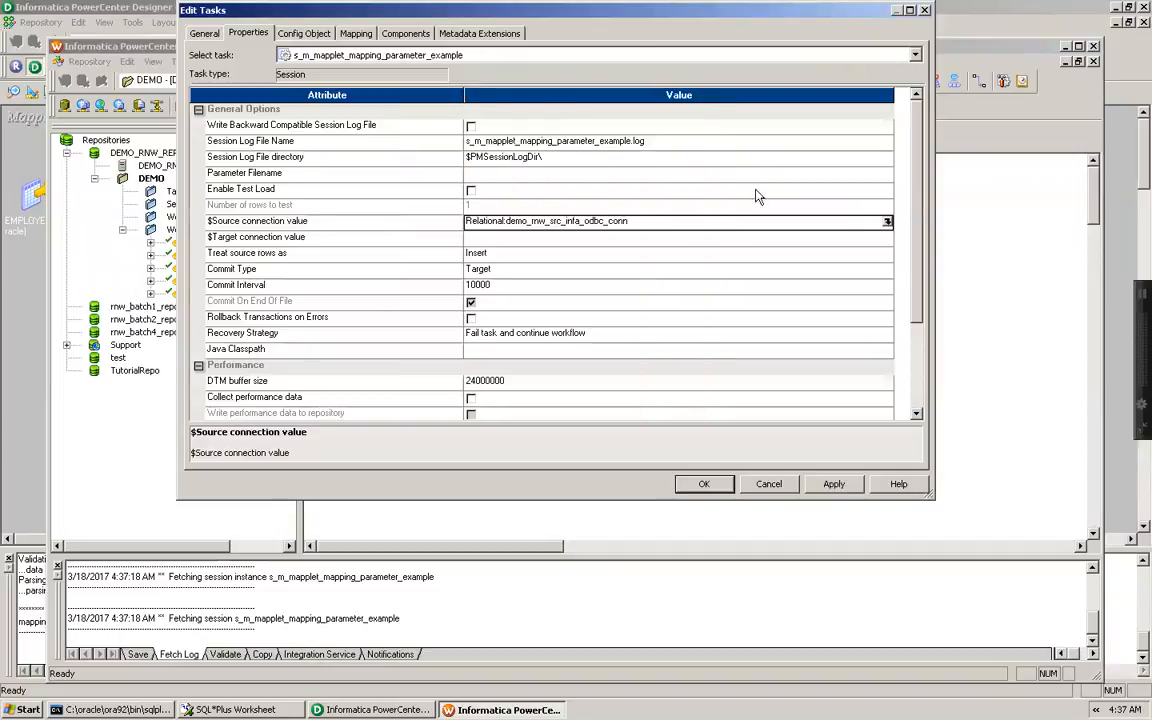
Step: Set the session's $Target connection value to demo_rnw_trg_infa_odbc_conn
click(844, 242)
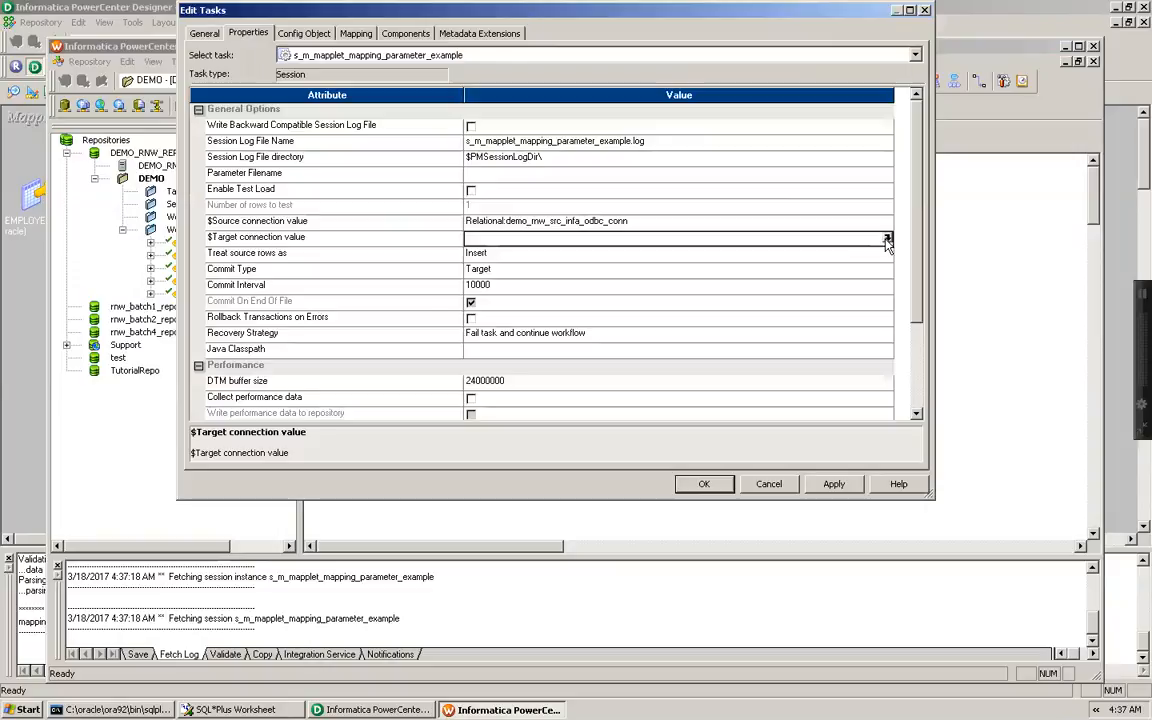
click(886, 240)
click(497, 262)
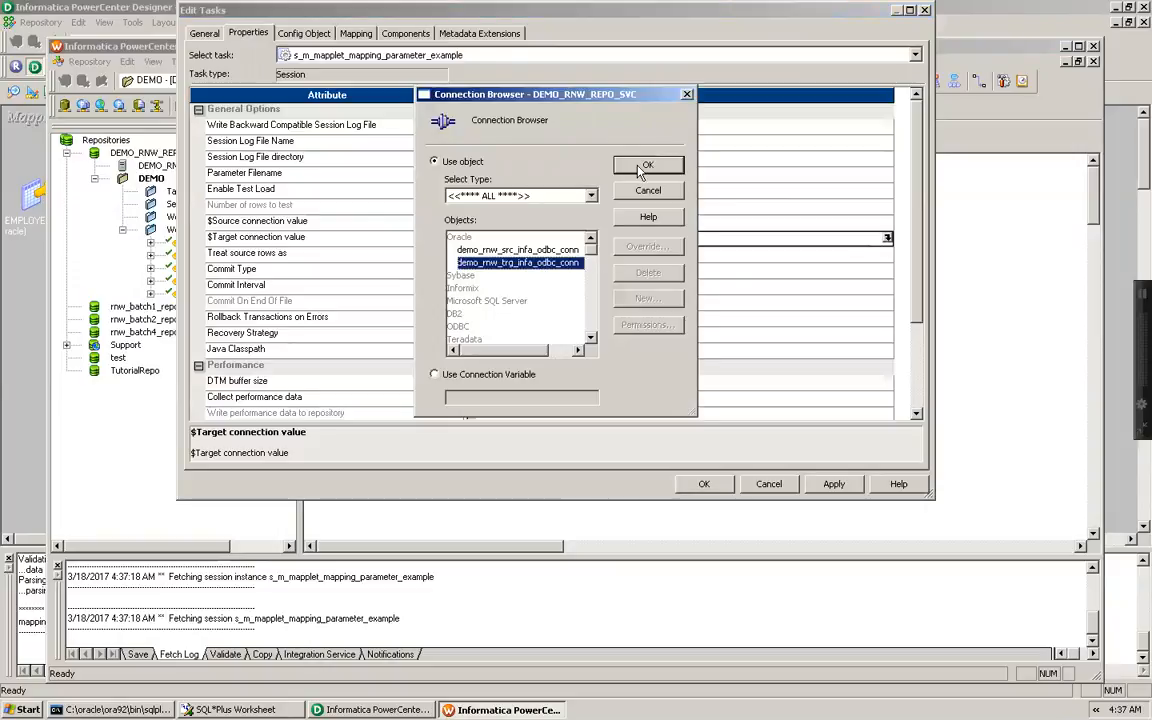
click(645, 166)
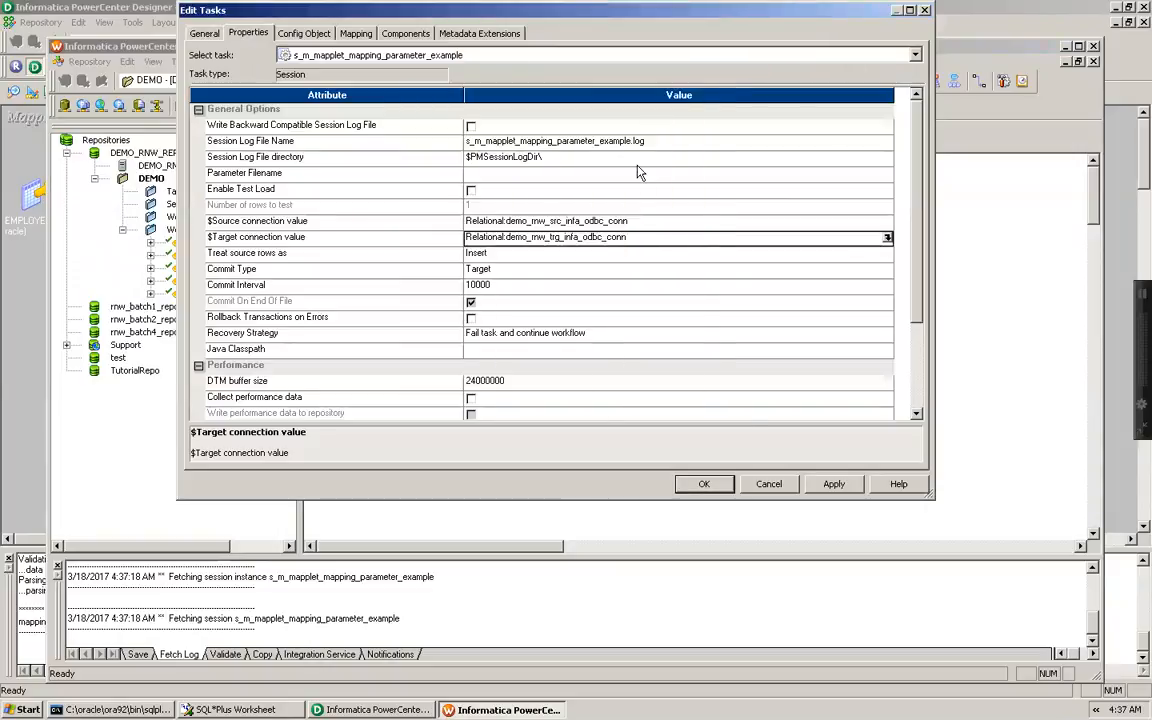
Step: Make the SQ_EMPLOYEES source in the session mapping use the connection variable $Source
click(352, 33)
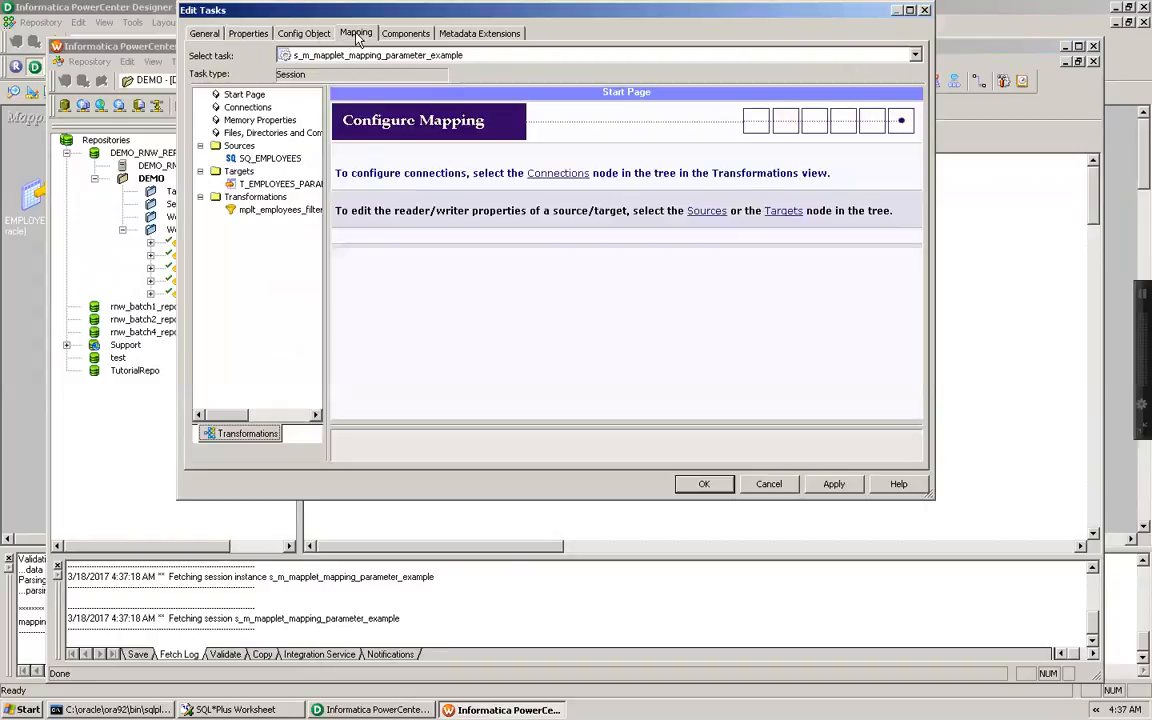
click(260, 160)
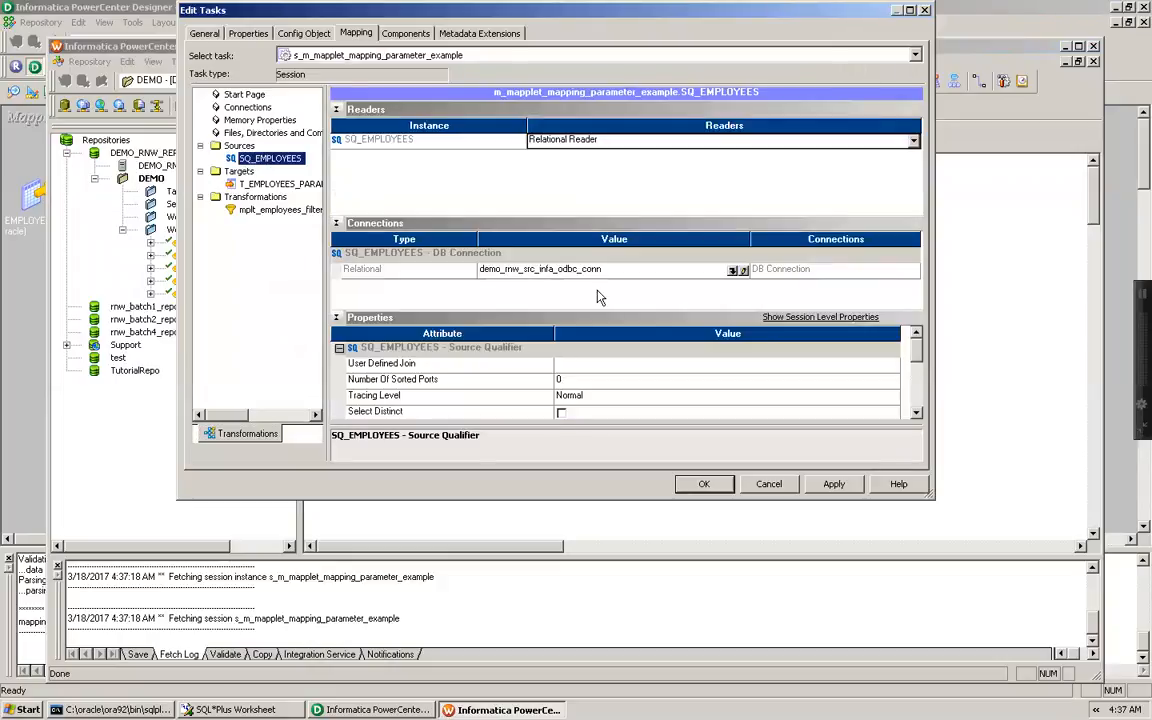
click(740, 271)
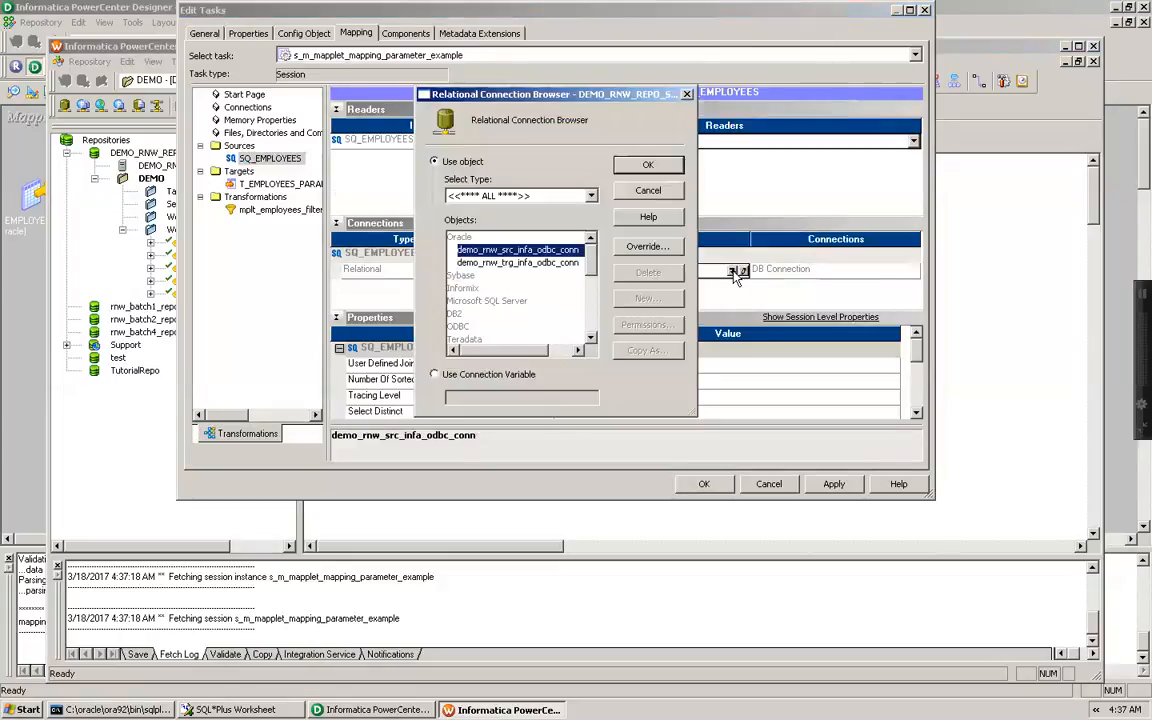
click(434, 374)
double_click(478, 397)
text($Source)
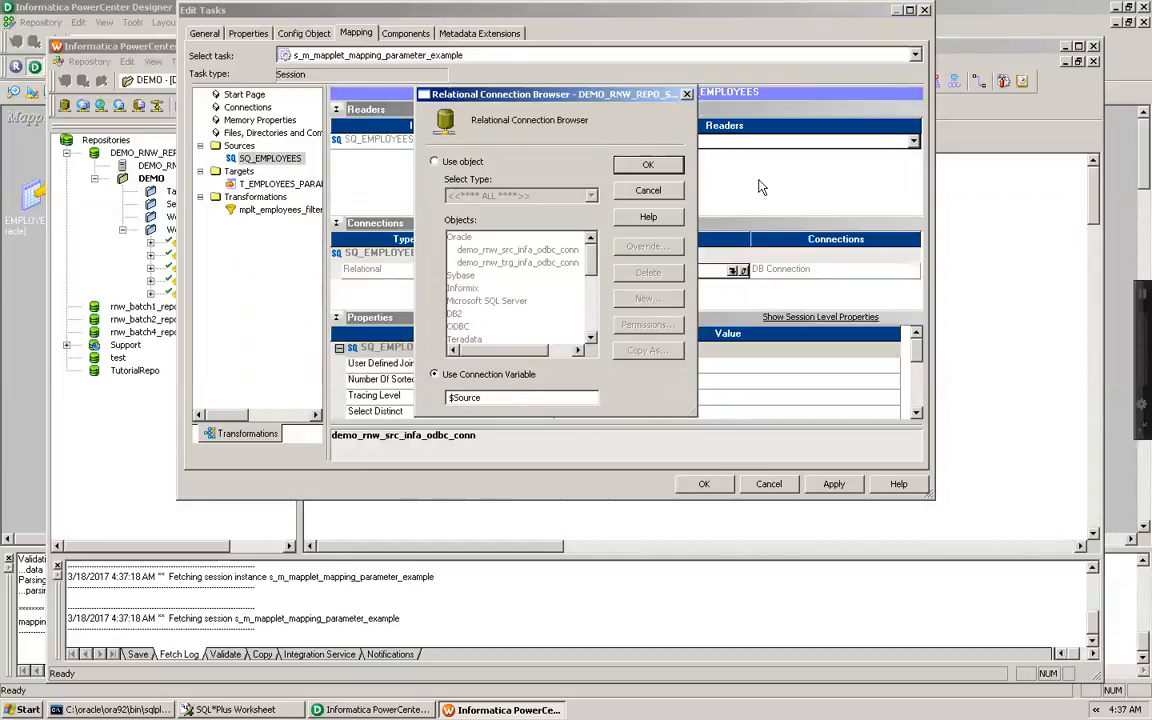
click(648, 164)
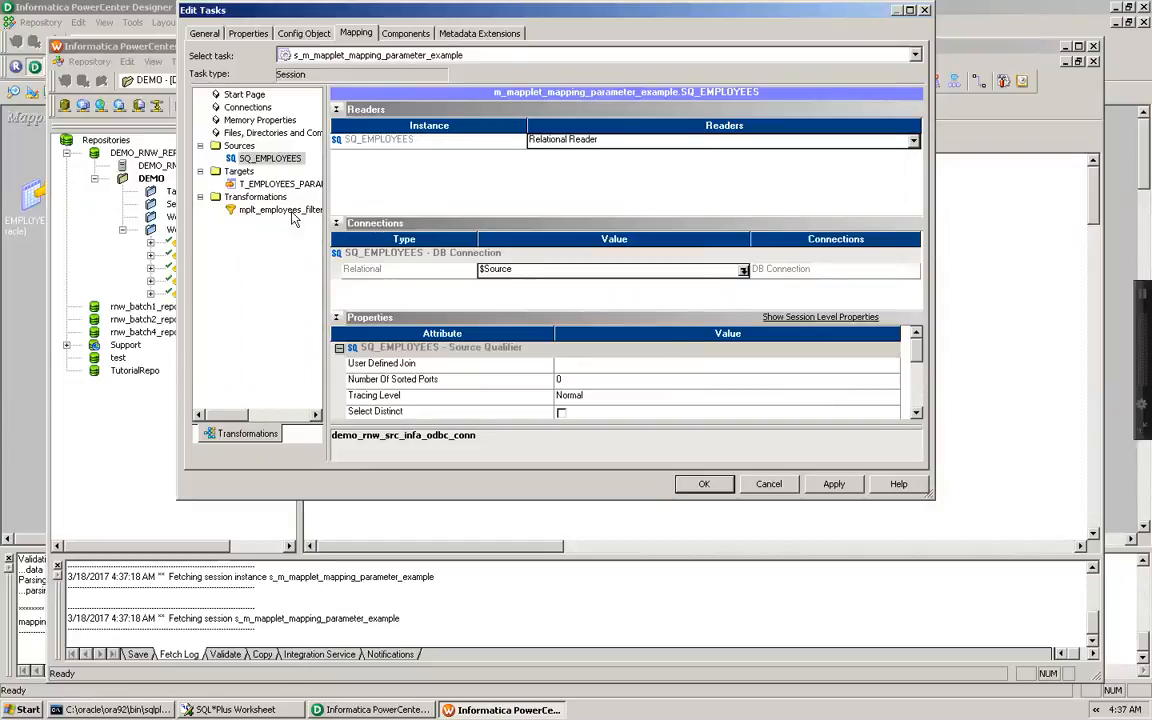
Step: Make the T_EMPLOYEES_PARAM_EXAMPLE target use the connection variable $Target
click(268, 185)
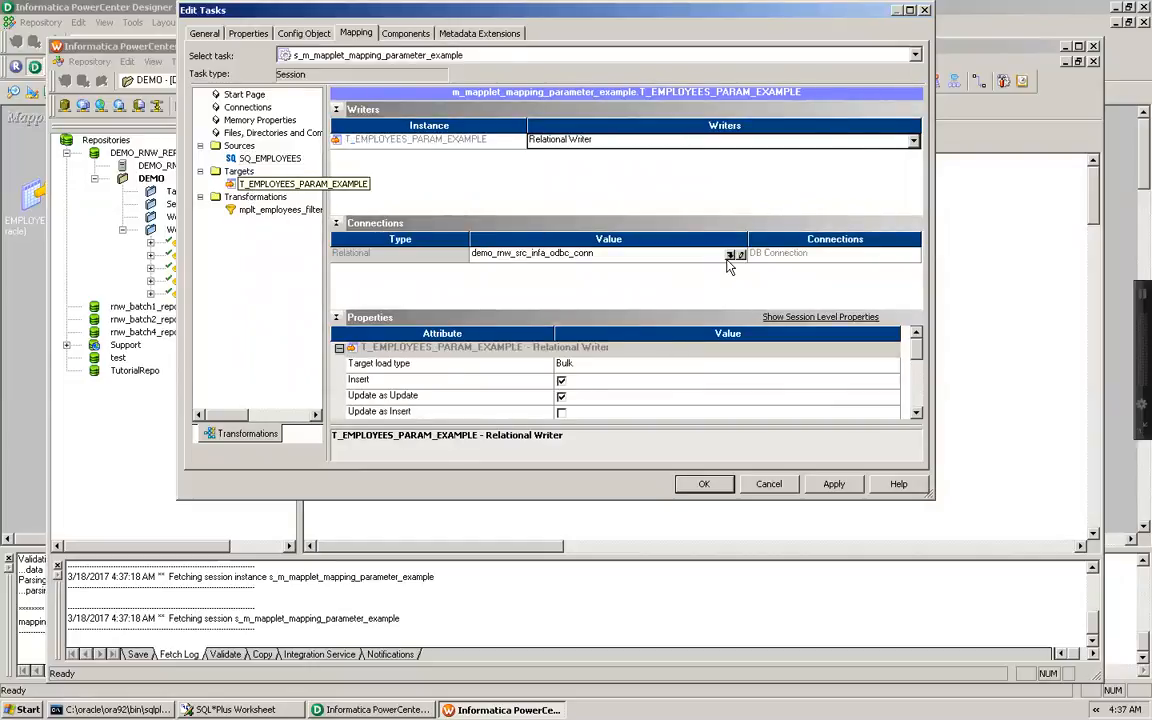
click(731, 255)
click(434, 374)
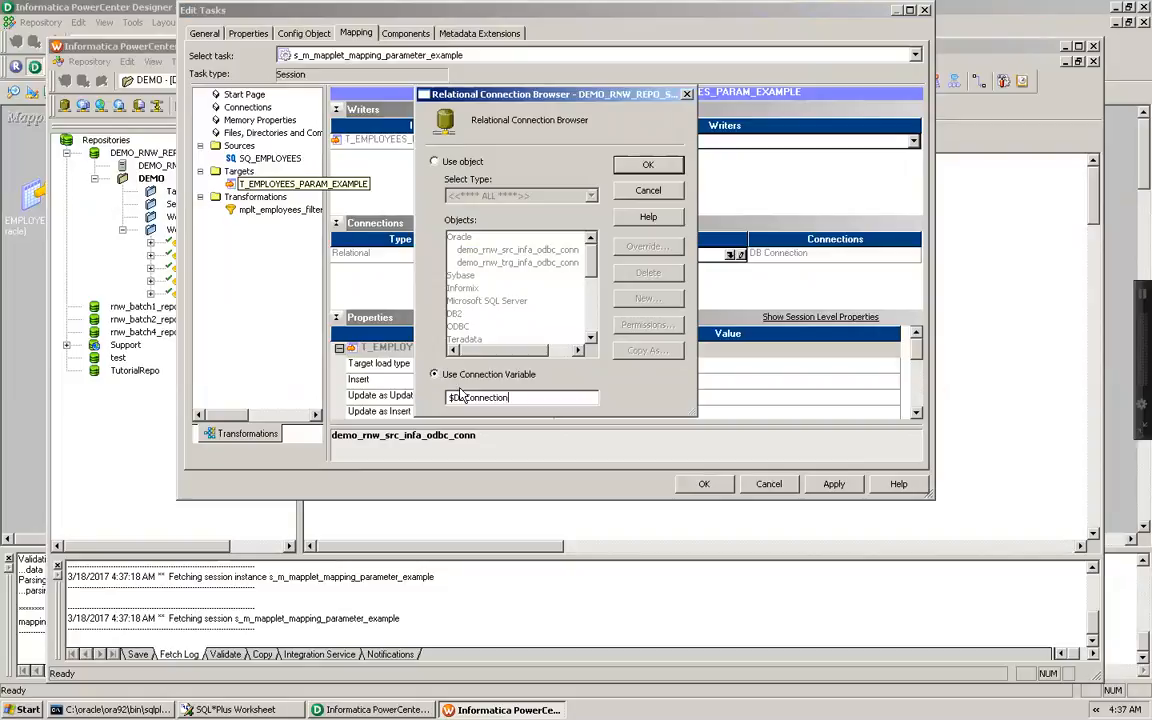
double_click(461, 397)
text($Target)
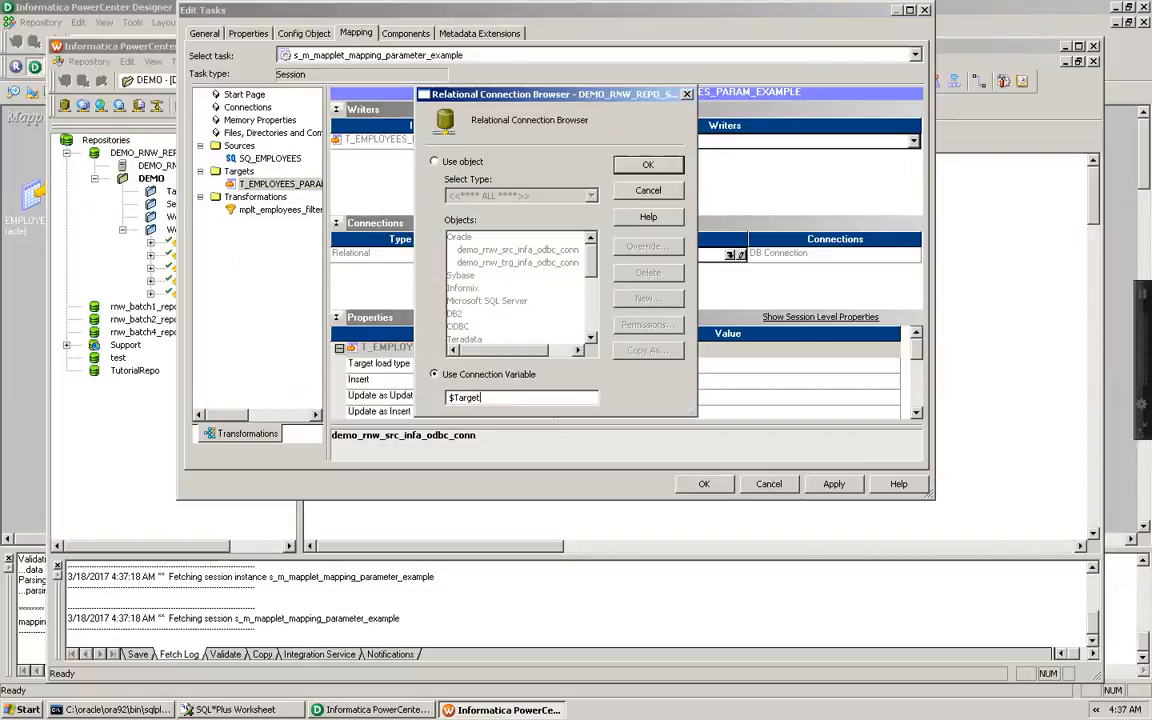
click(648, 167)
Step: Set the target load type of T_EMPLOYEES_PARAM_EXAMPLE to Normal and enable the truncate target table option
click(591, 364)
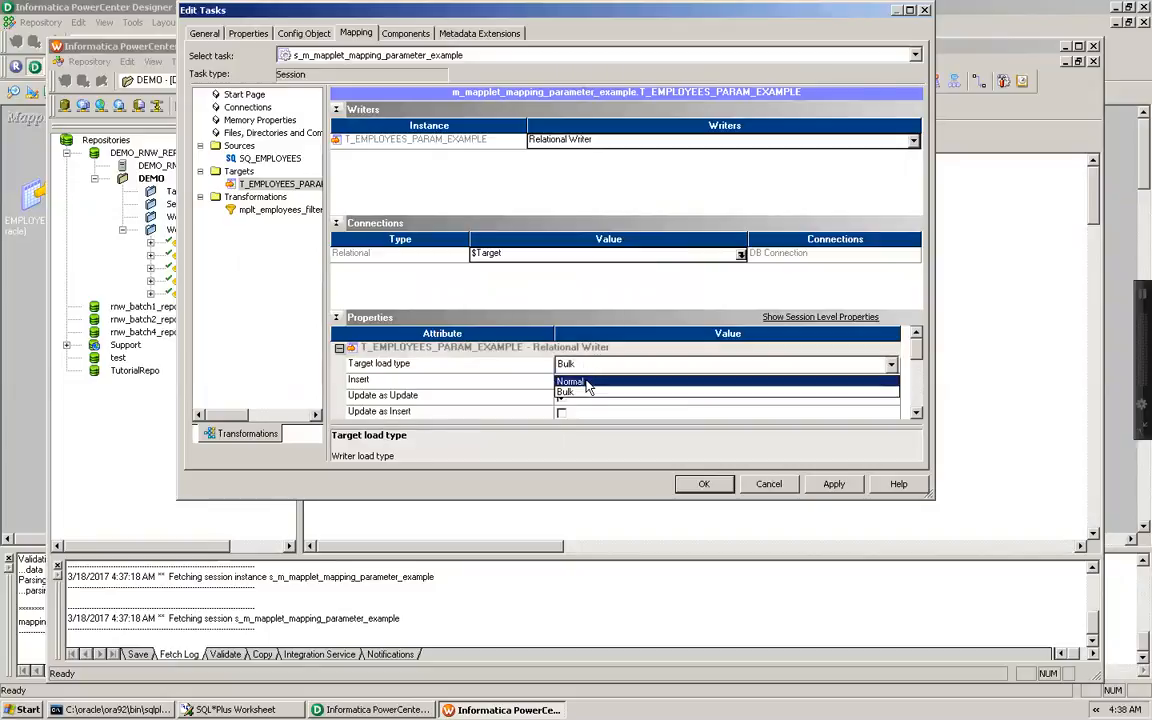
click(586, 381)
scroll(916, 421, down, 2)
scroll(918, 425, down, 2)
click(563, 397)
click(561, 397)
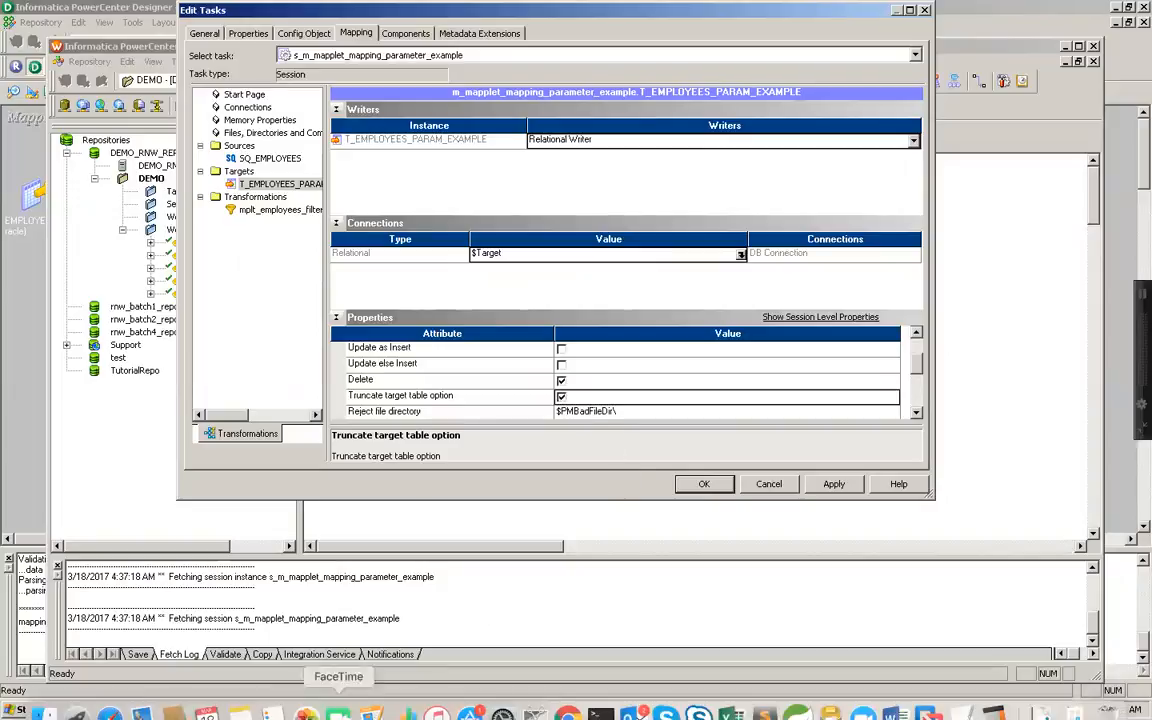
Step: Switch to SQL*Plus Worksheet, rerun the describe and select statements on t_employees_param_example, and return to the session settings
click(240, 709)
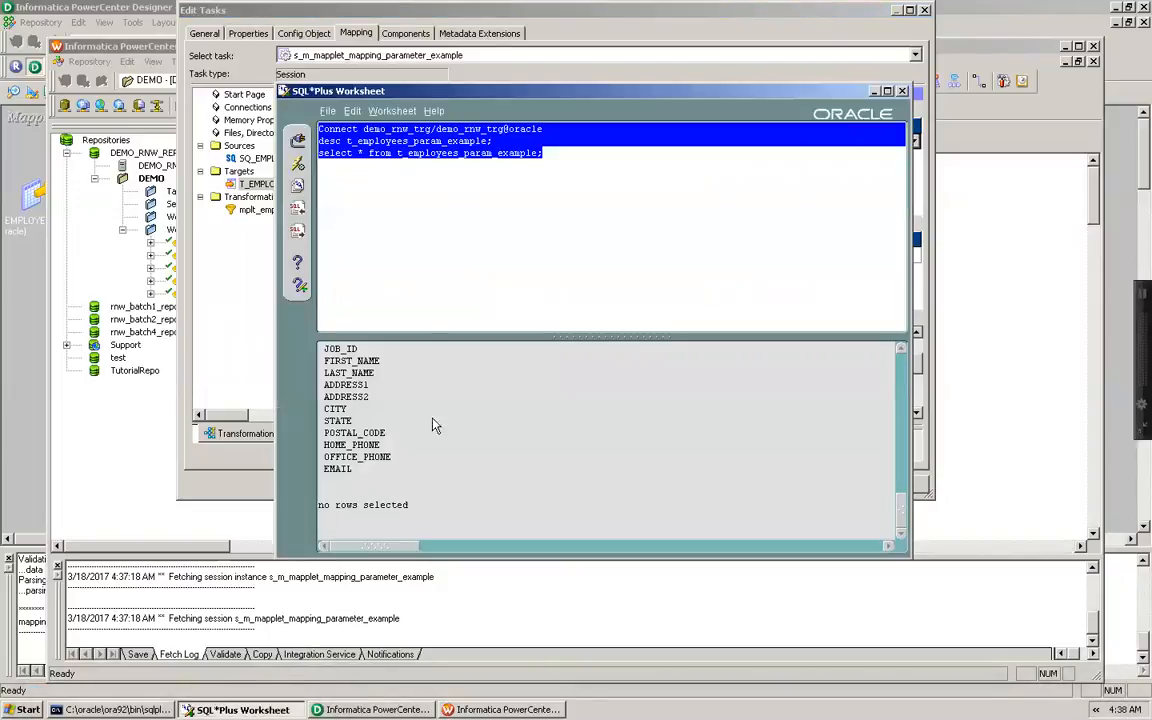
click(550, 154)
click(296, 162)
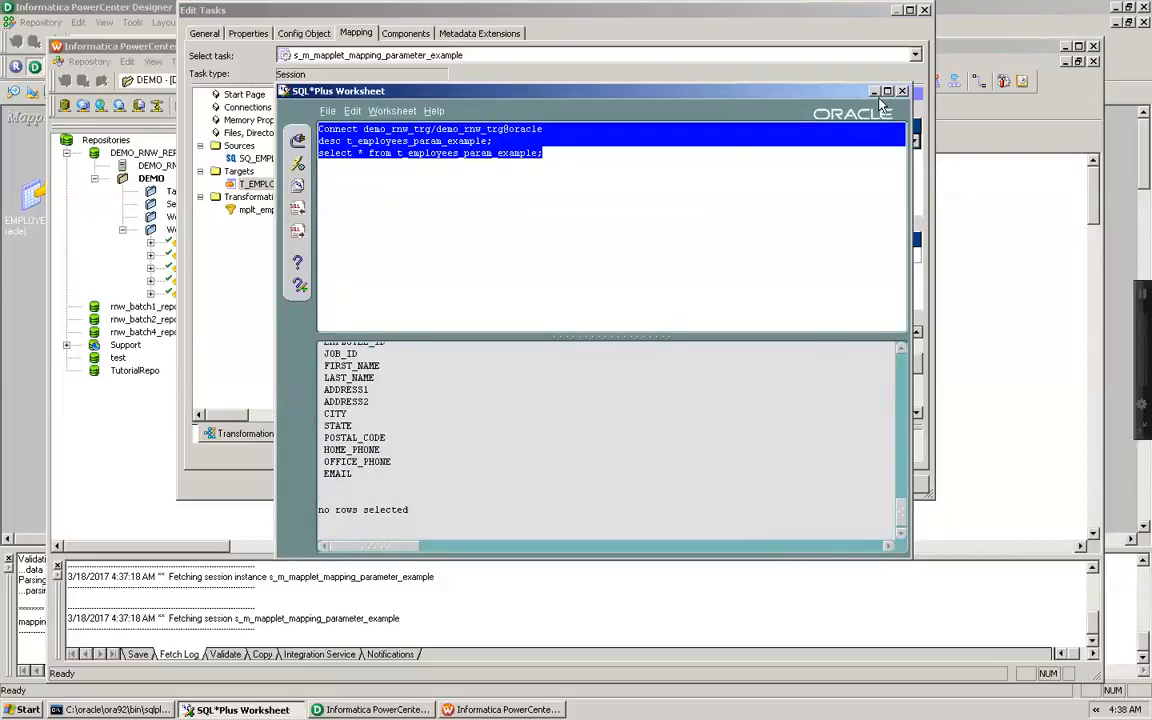
click(873, 91)
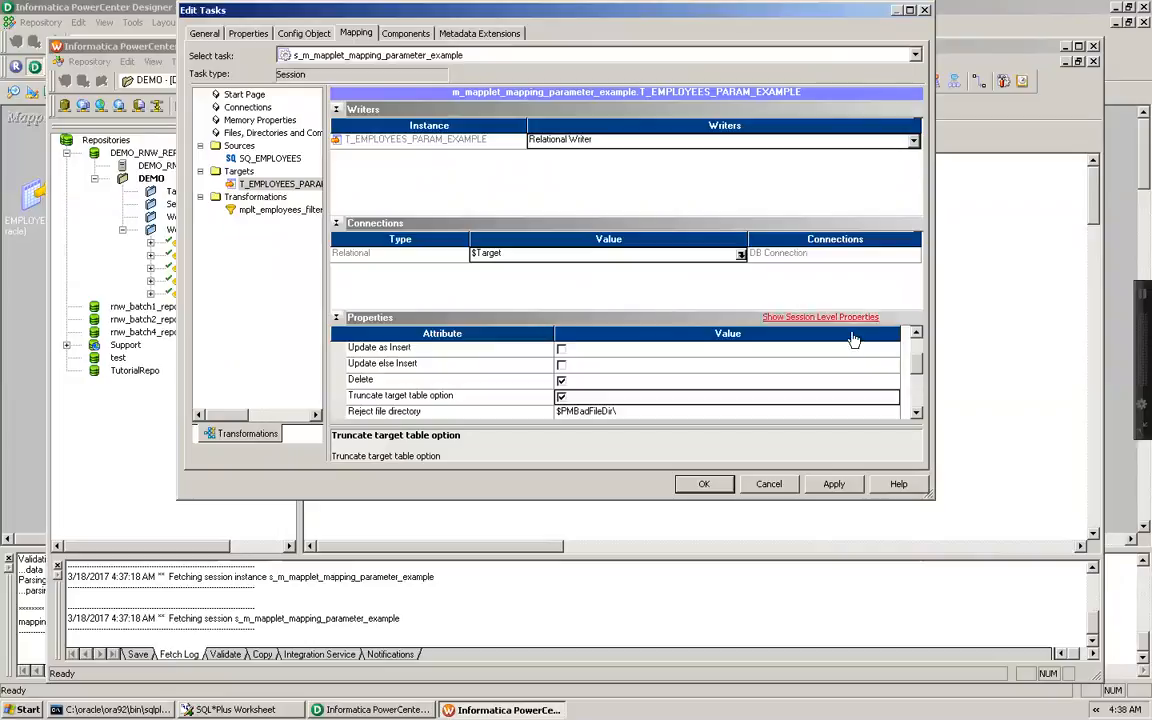
Step: Examine the target's remaining properties and the filter condition of the mapplet's filter transformation in the session mapping
click(916, 413)
click(916, 413)
click(916, 413)
click(916, 413)
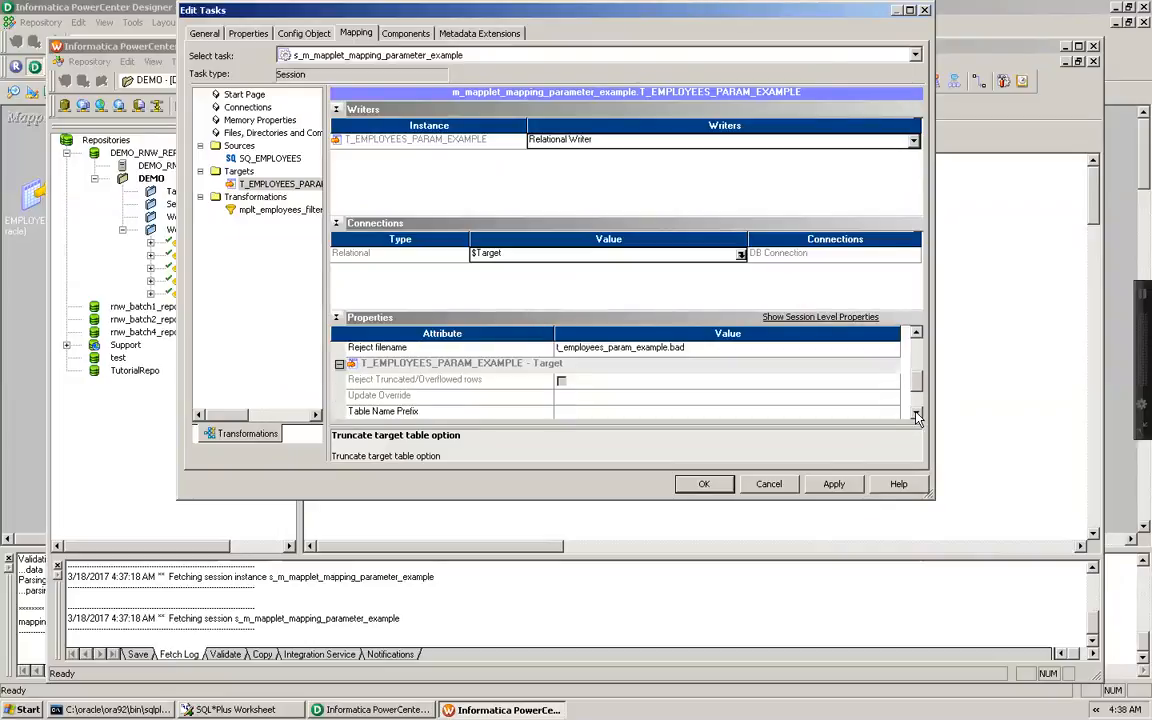
click(279, 214)
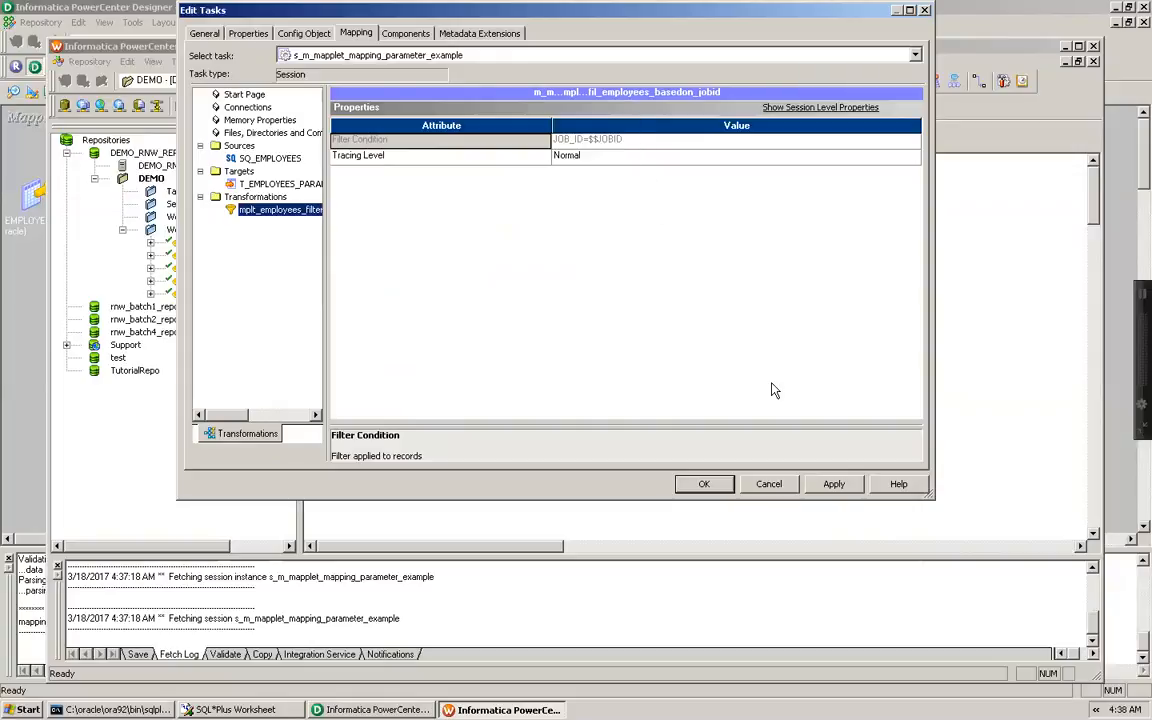
Step: Apply the edited settings of session s_m_mapplet_mapping_parameter_example and close its task editor
click(831, 486)
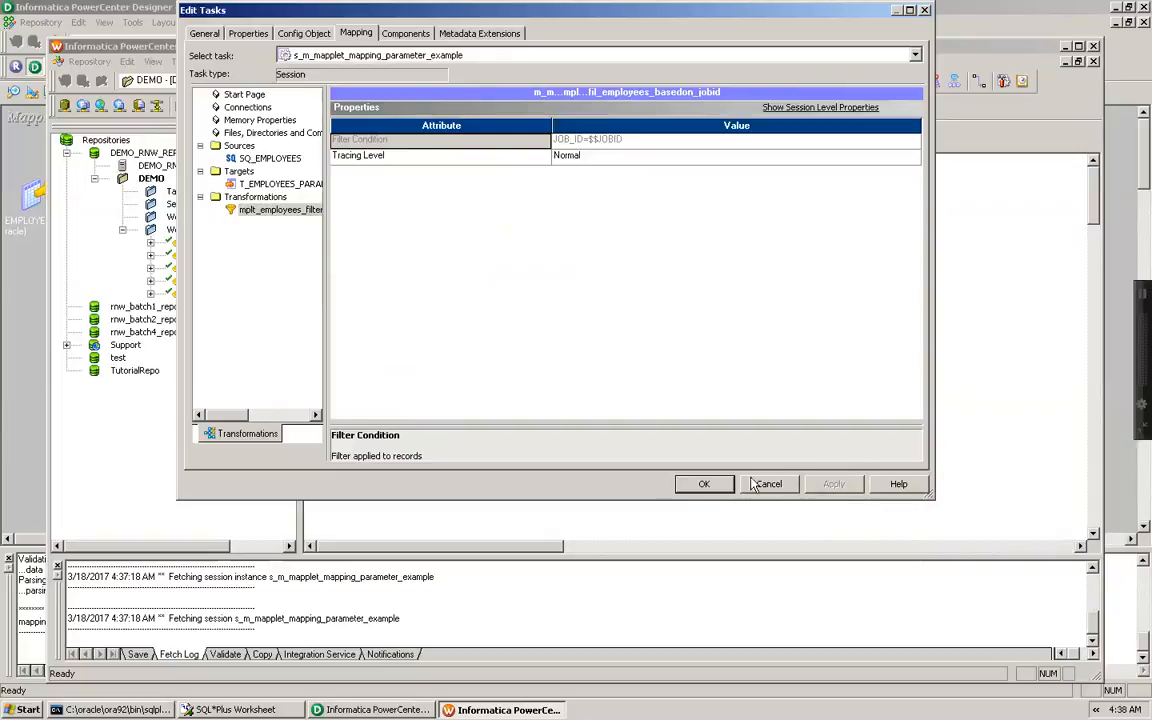
click(719, 489)
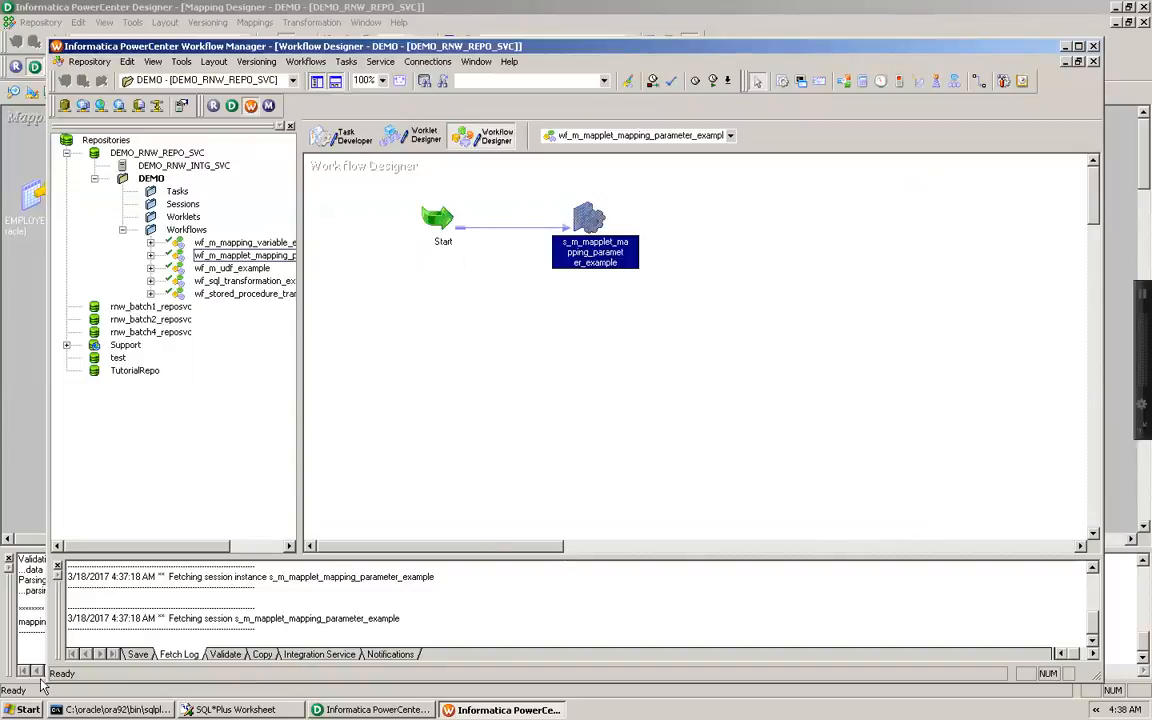
Step: Open a blank Notepad document and write the parameter file header [DEMO.s_m_mapplet_mapping_parameter_example]
click(27, 709)
click(77, 650)
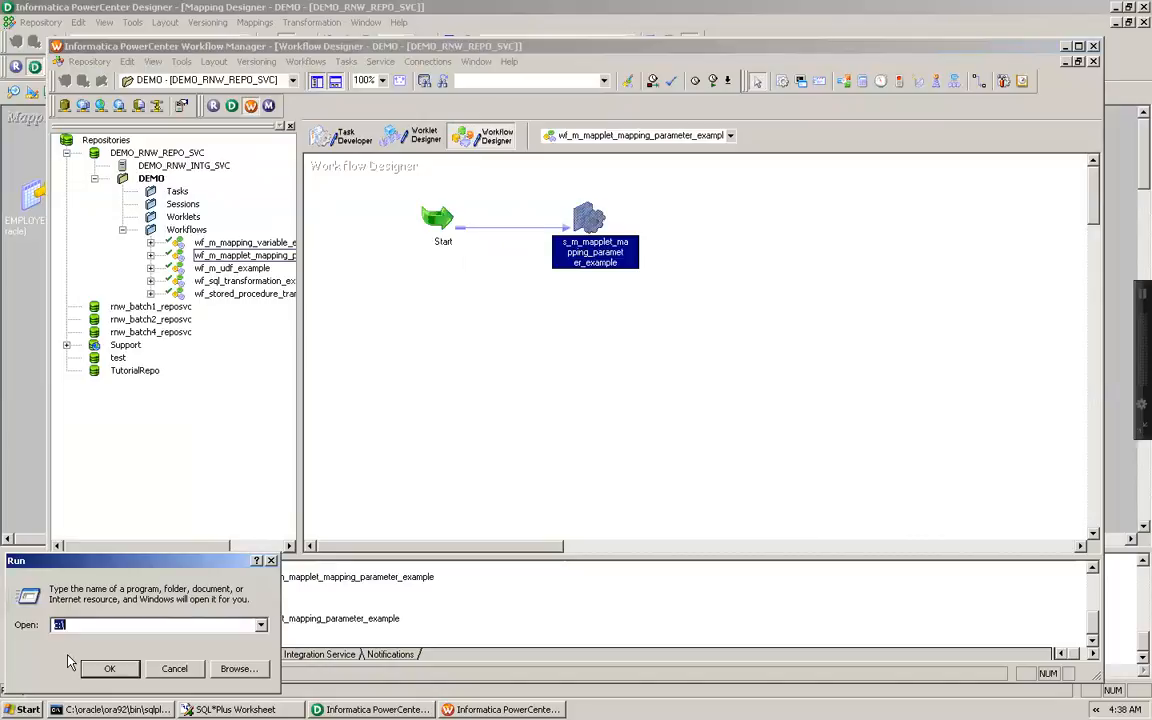
text(notepad)
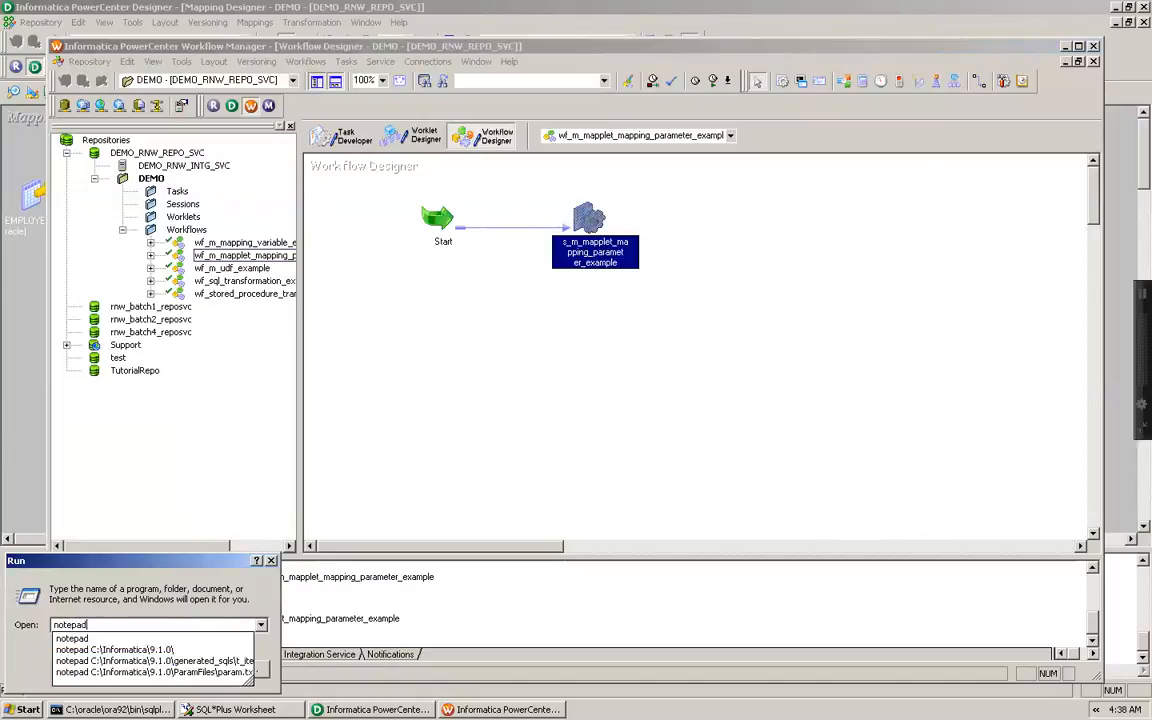
key(Return)
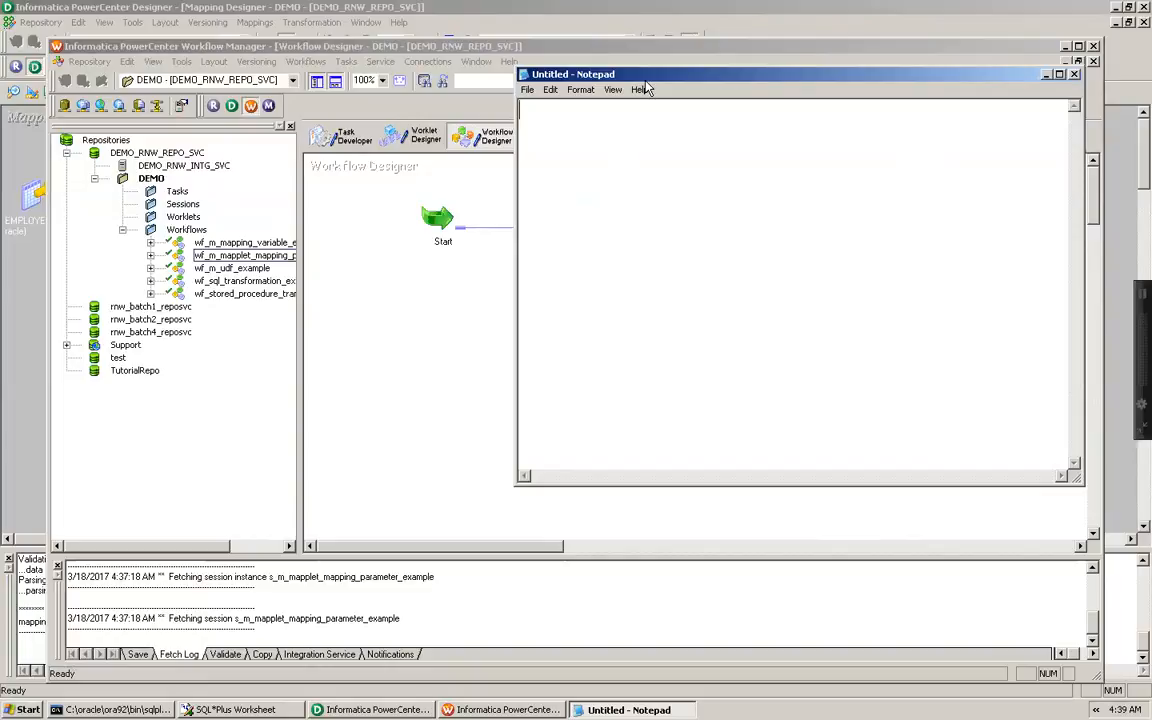
drag(646, 78, 695, 260)
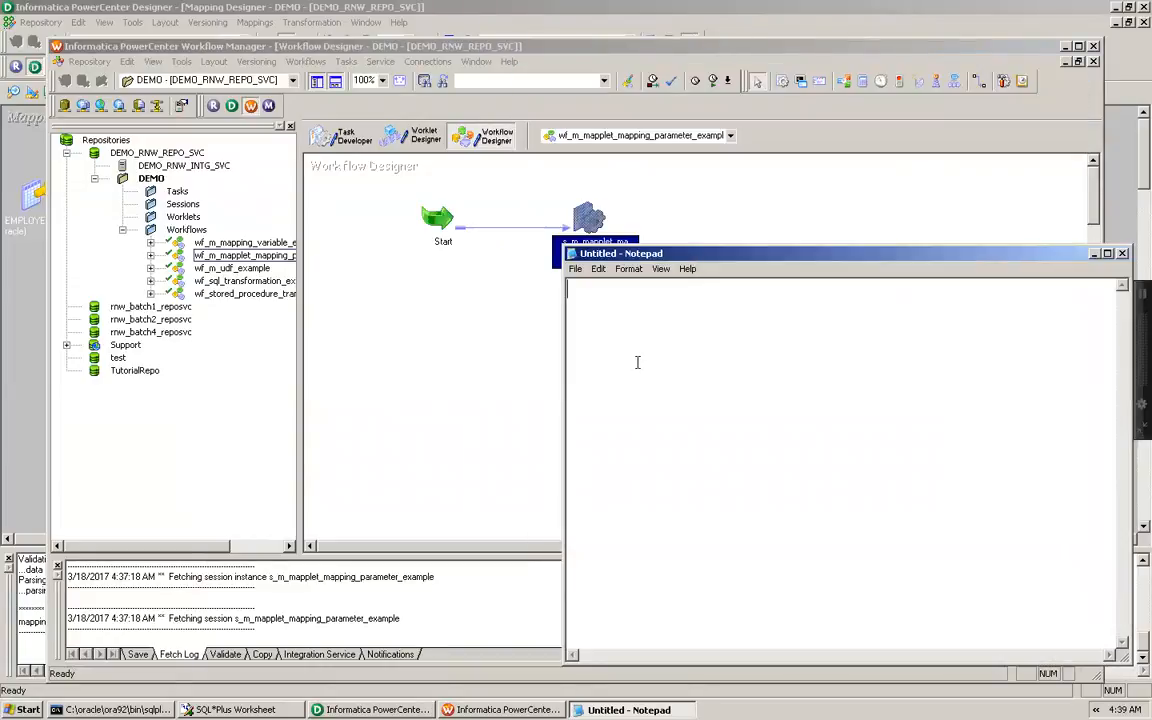
text([DEMO.)
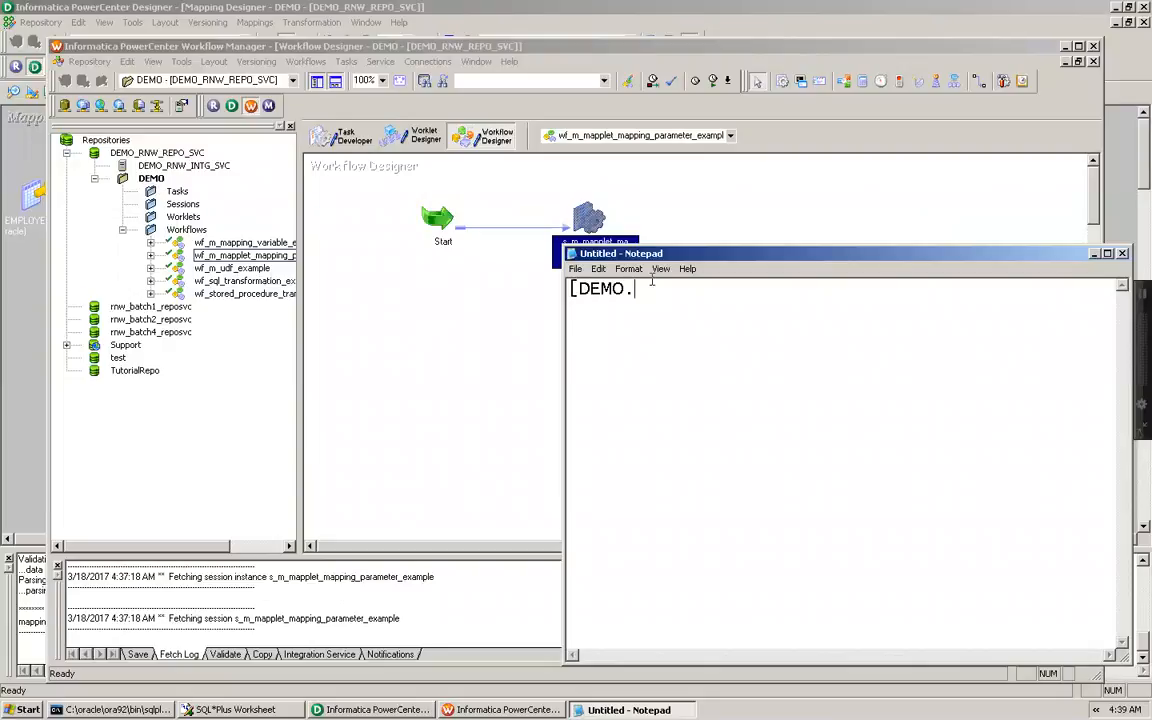
drag(663, 258, 657, 326)
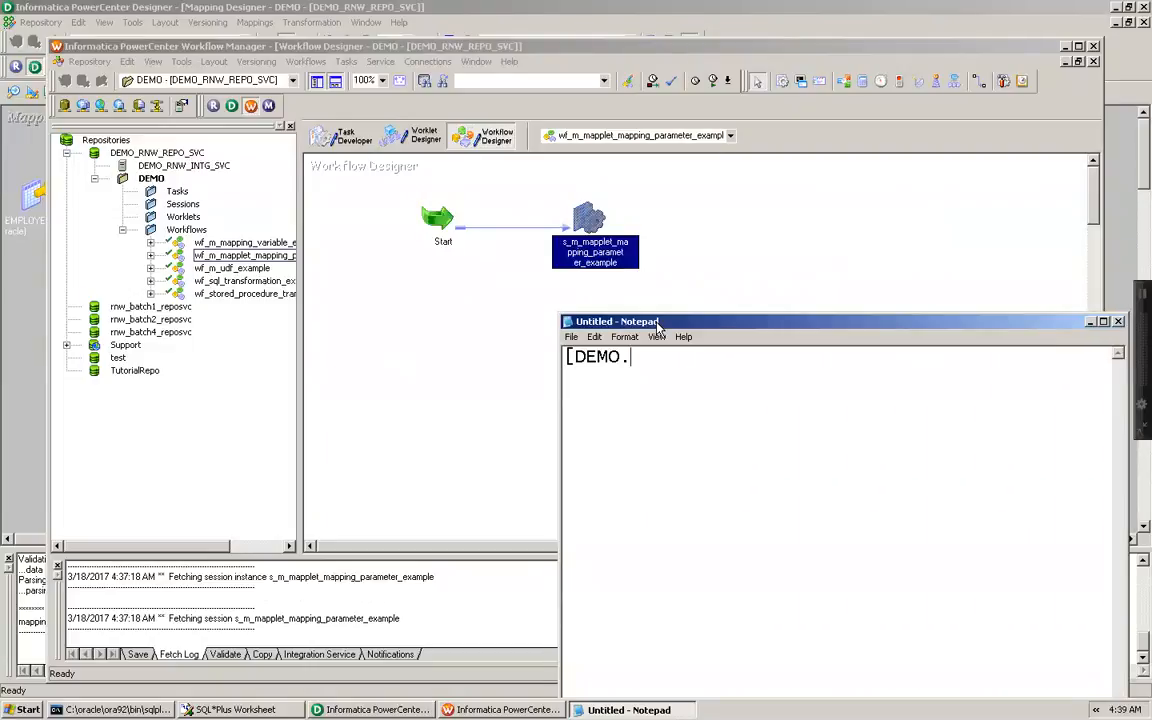
text(s_m_mapplet_mapping)
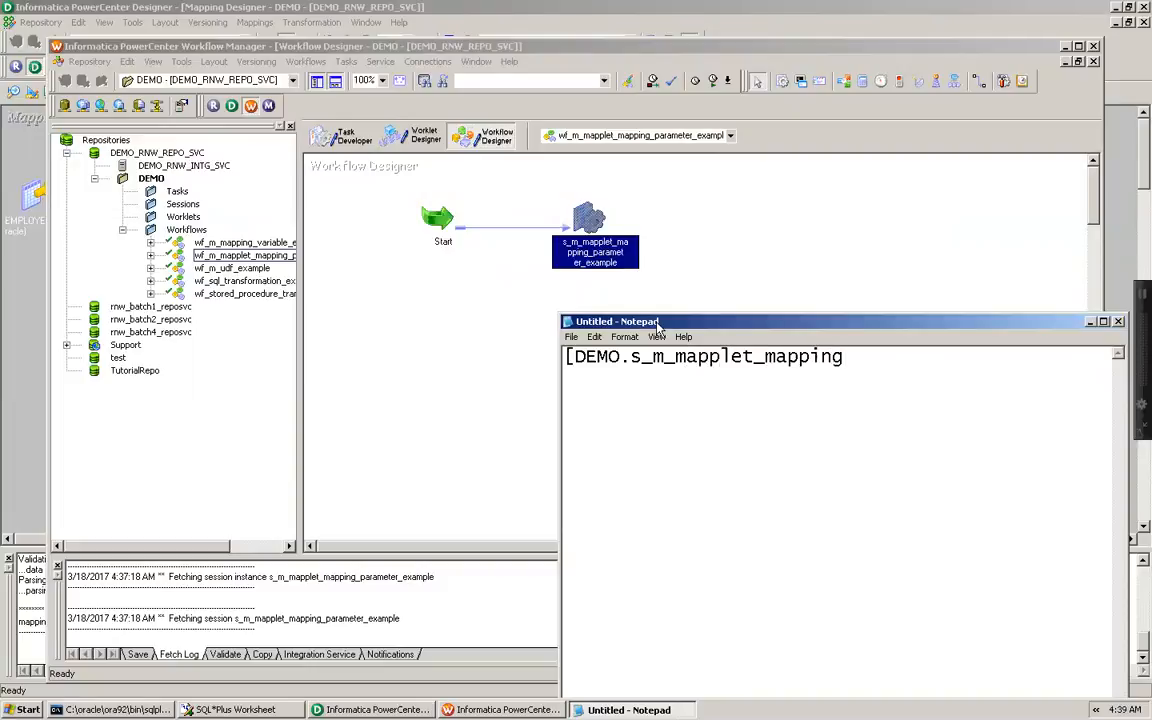
text(_parameter)
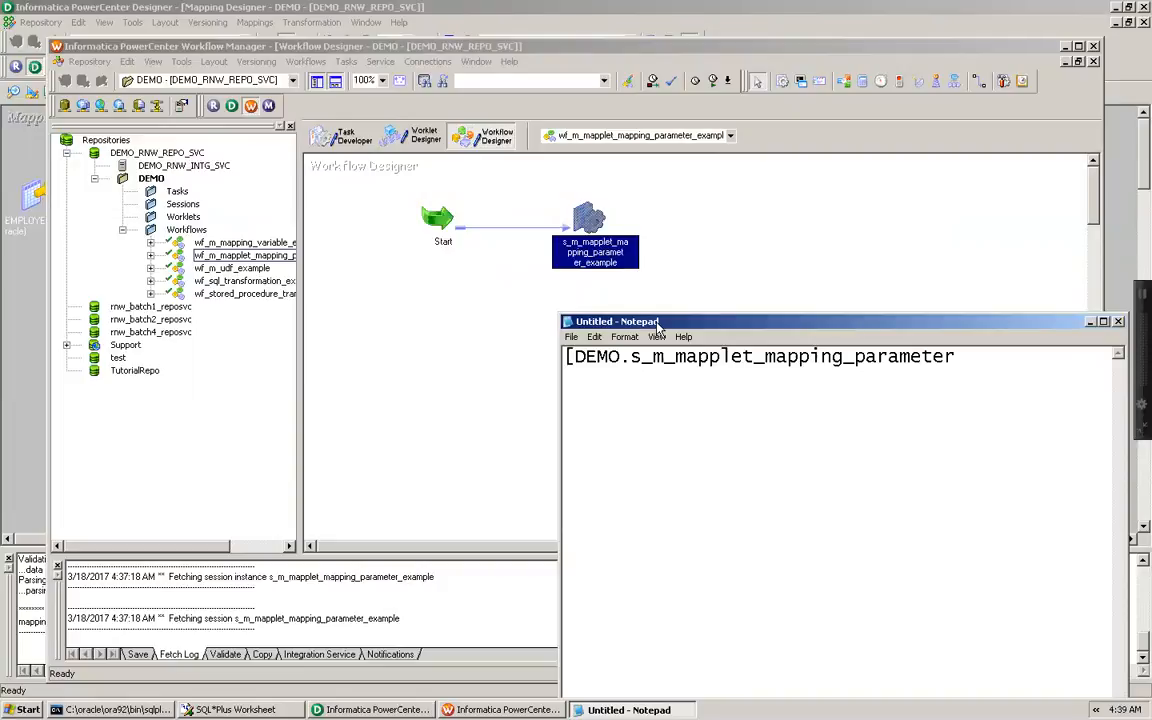
text(_example])
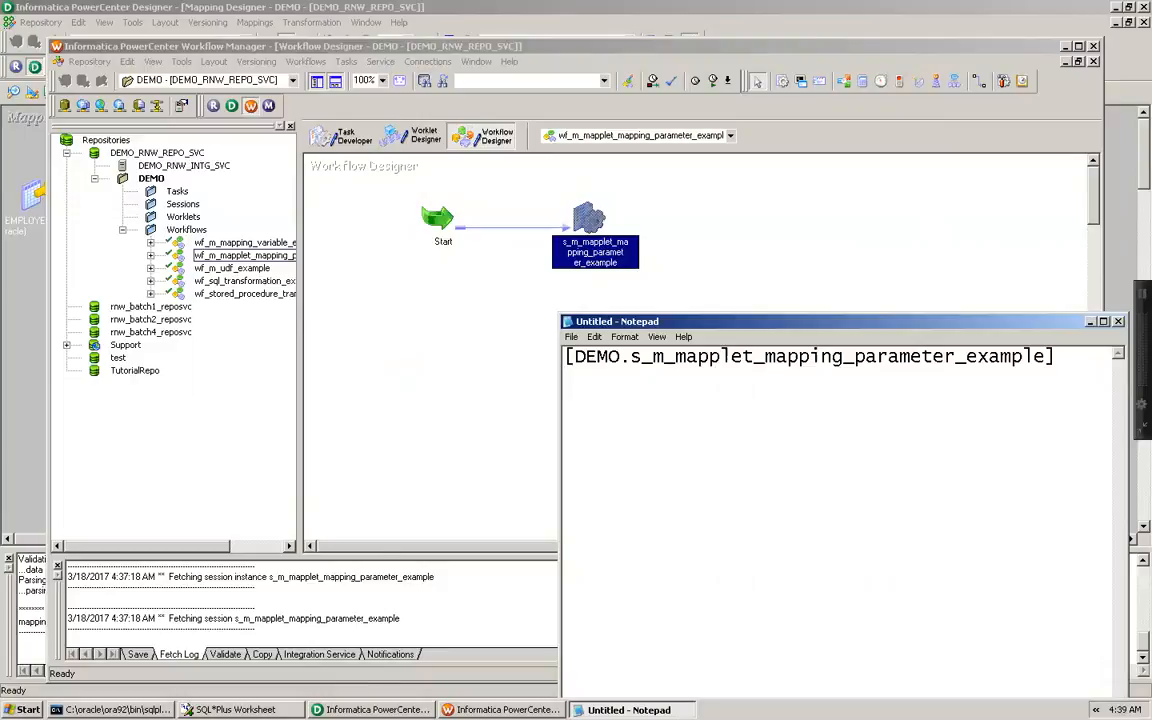
Step: Switch to PowerCenter Designer and copy the name of mapplet mplt_employees_filter_basedon_jobid, leaving the mapplet unedited
click(370, 709)
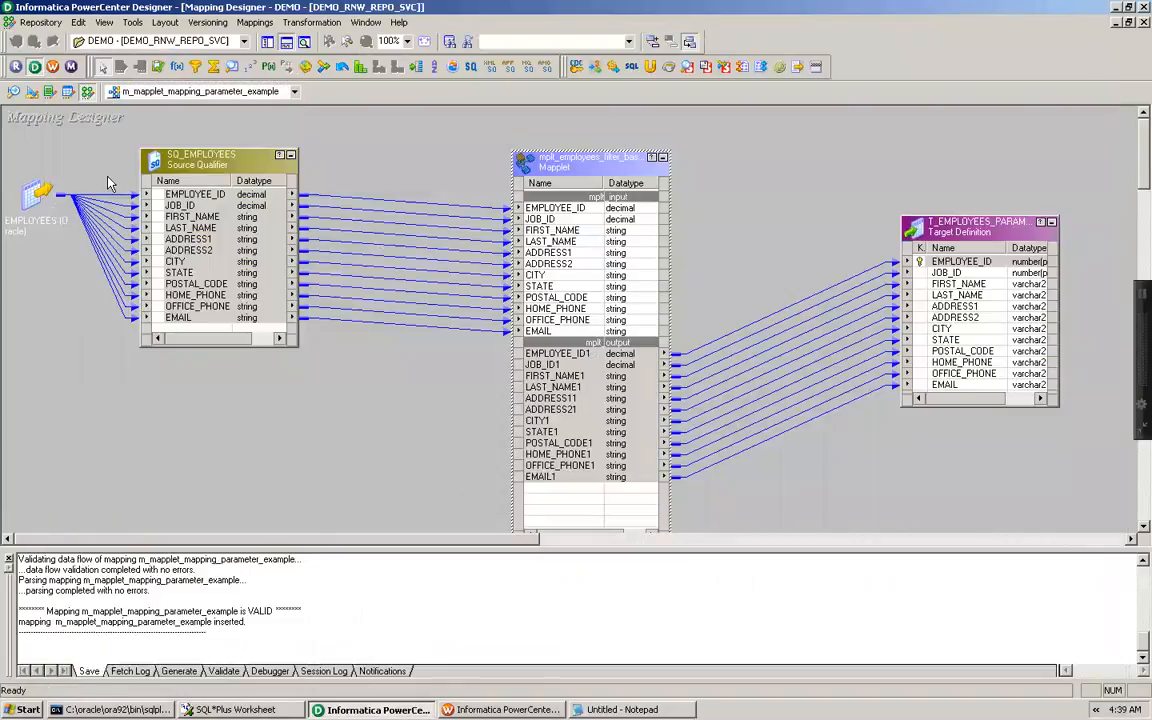
click(66, 90)
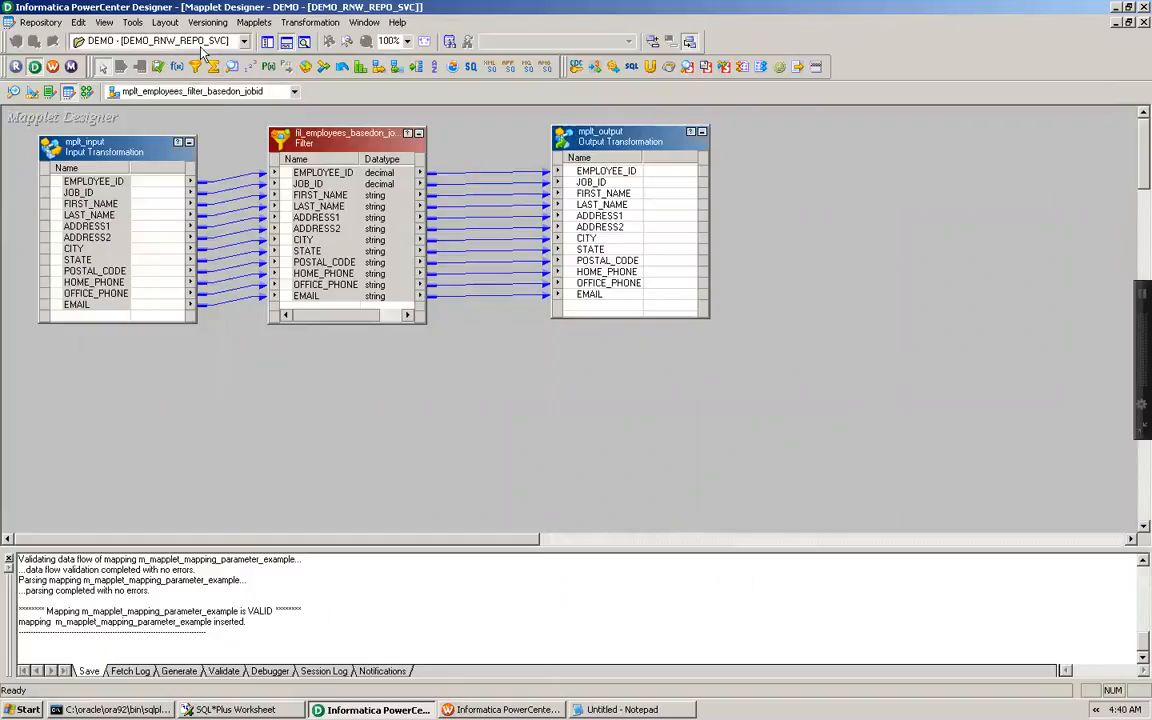
click(248, 24)
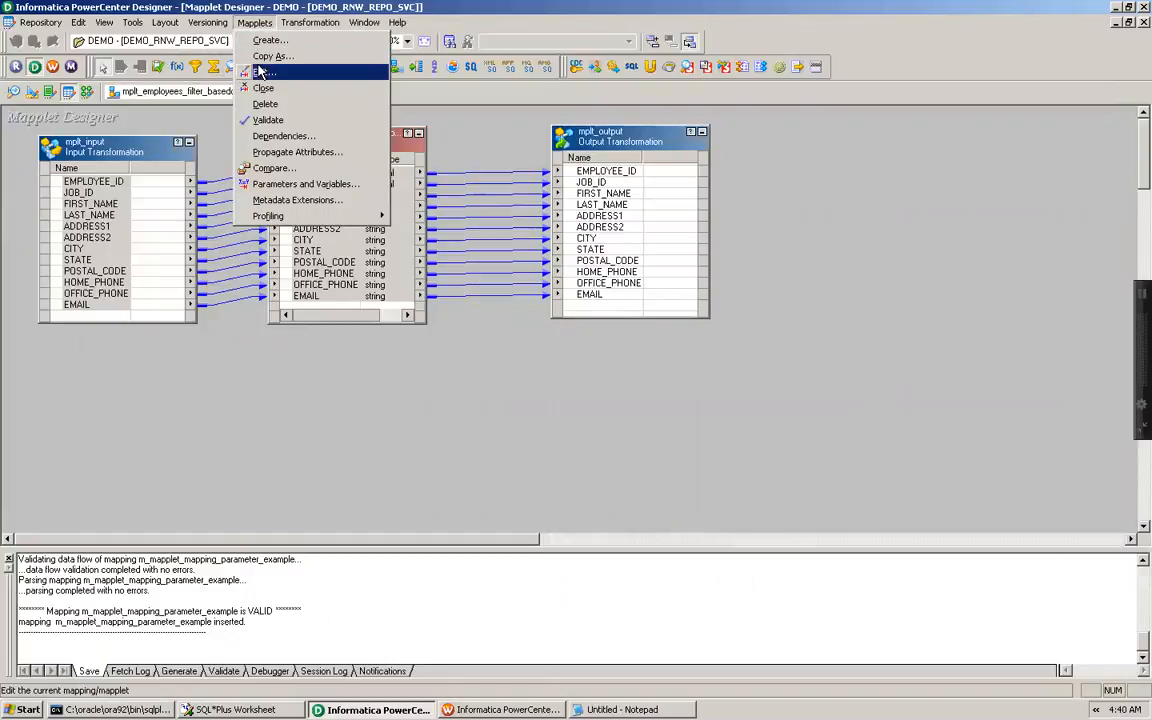
click(262, 73)
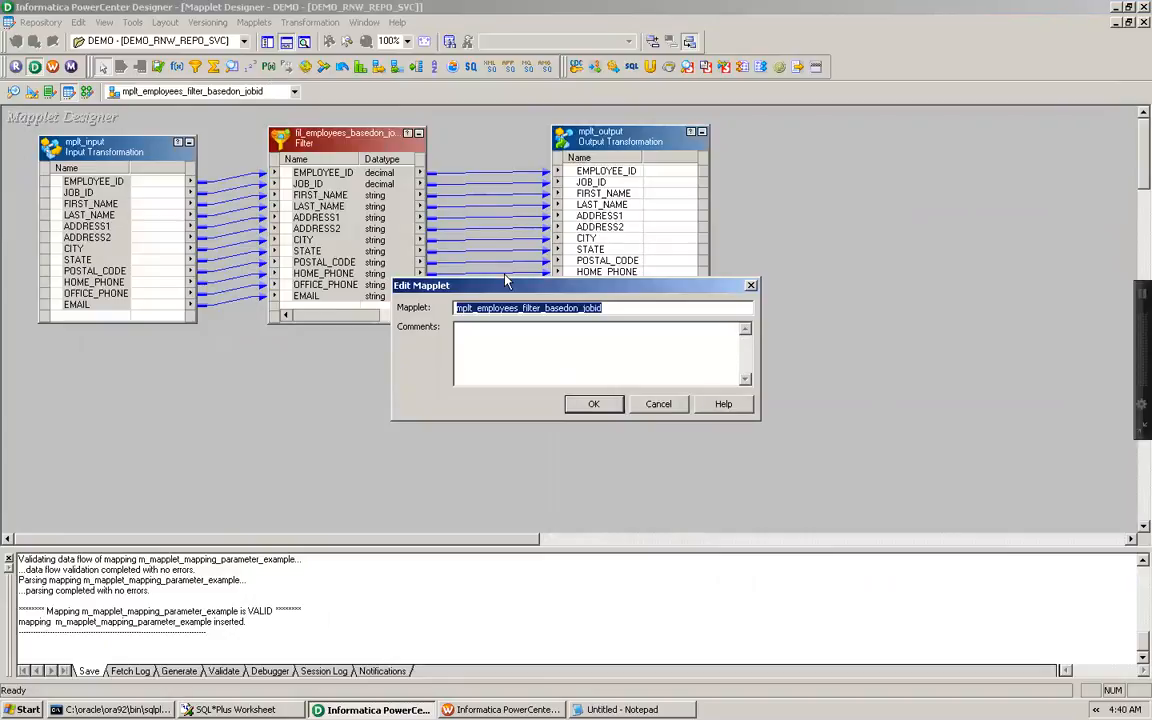
click(659, 404)
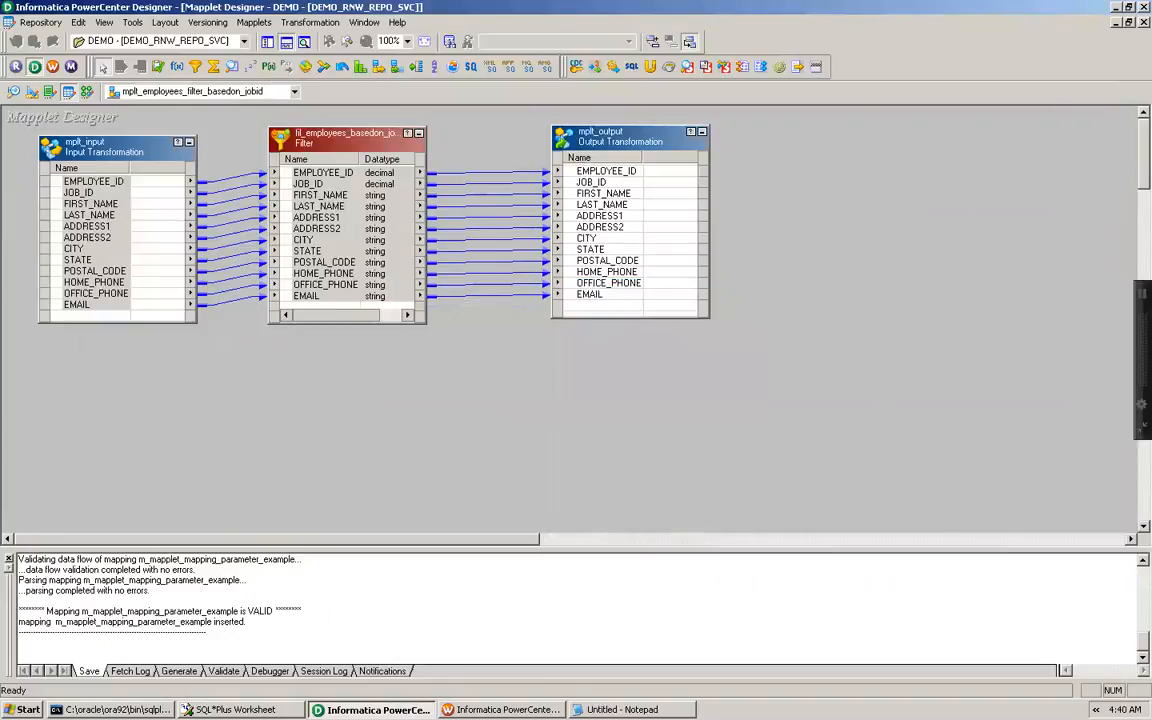
Step: Back in Notepad, add the line mplt_employees_filter_basedon_jobid.$$JOBID=2 below the session header
click(628, 710)
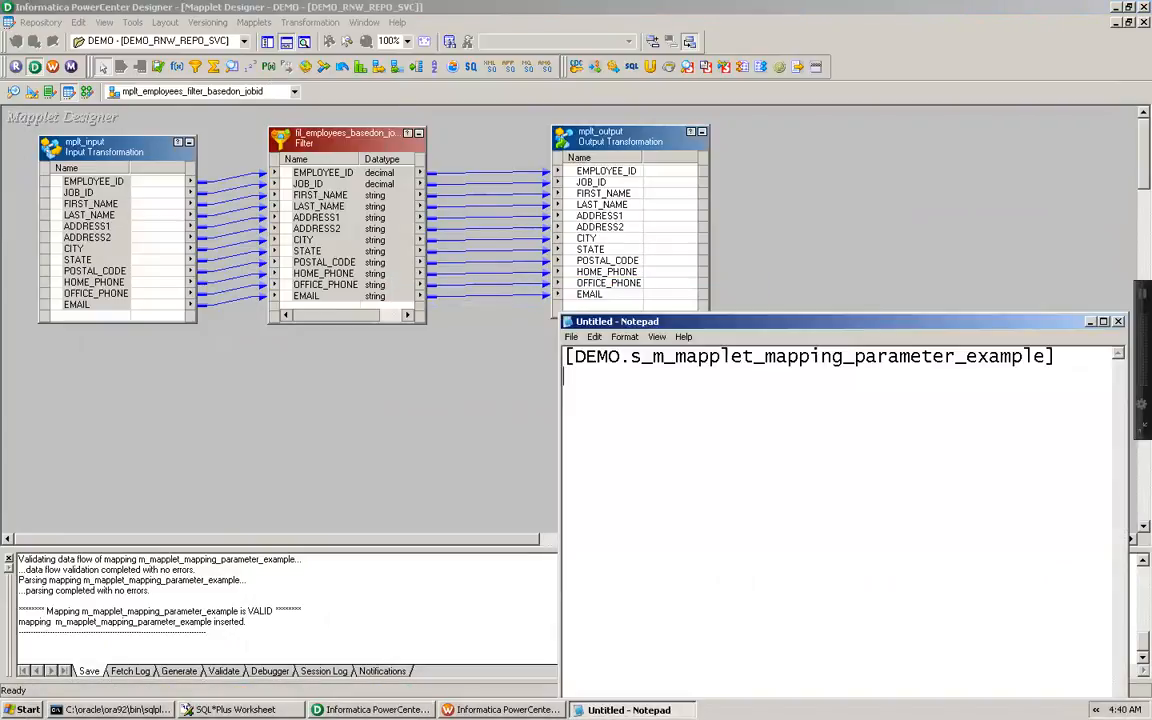
text(mplt_employees_filter_basedon_jobid)
text(.)
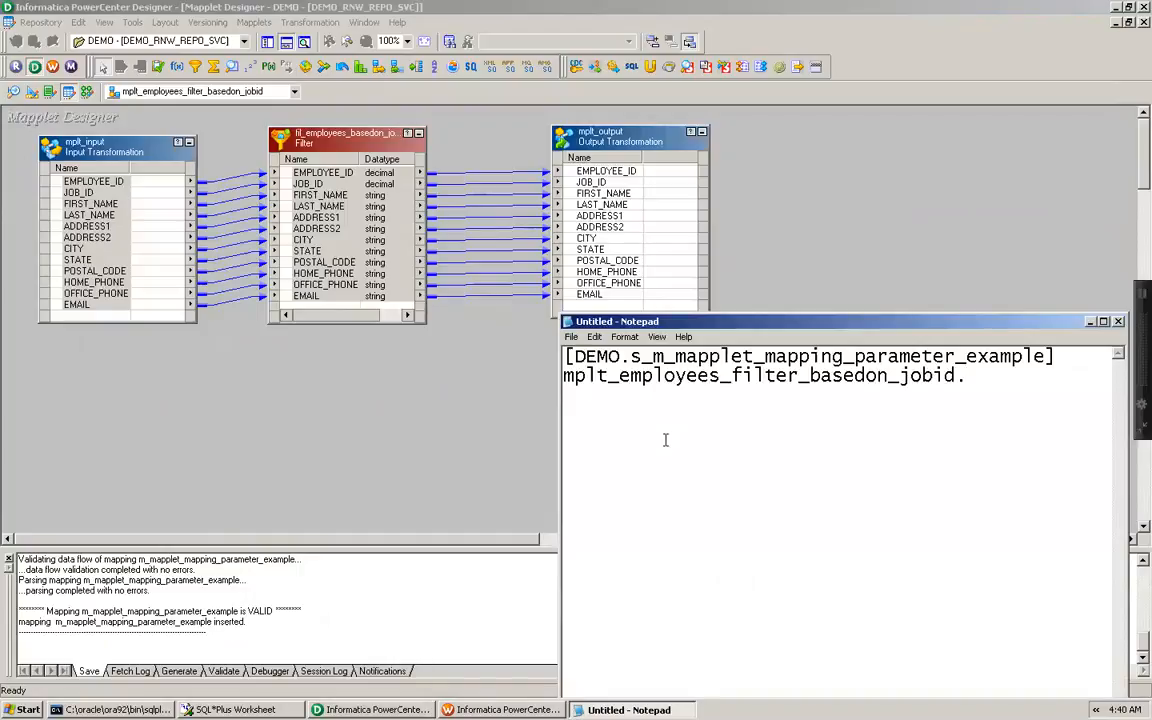
text($$JOBID=)
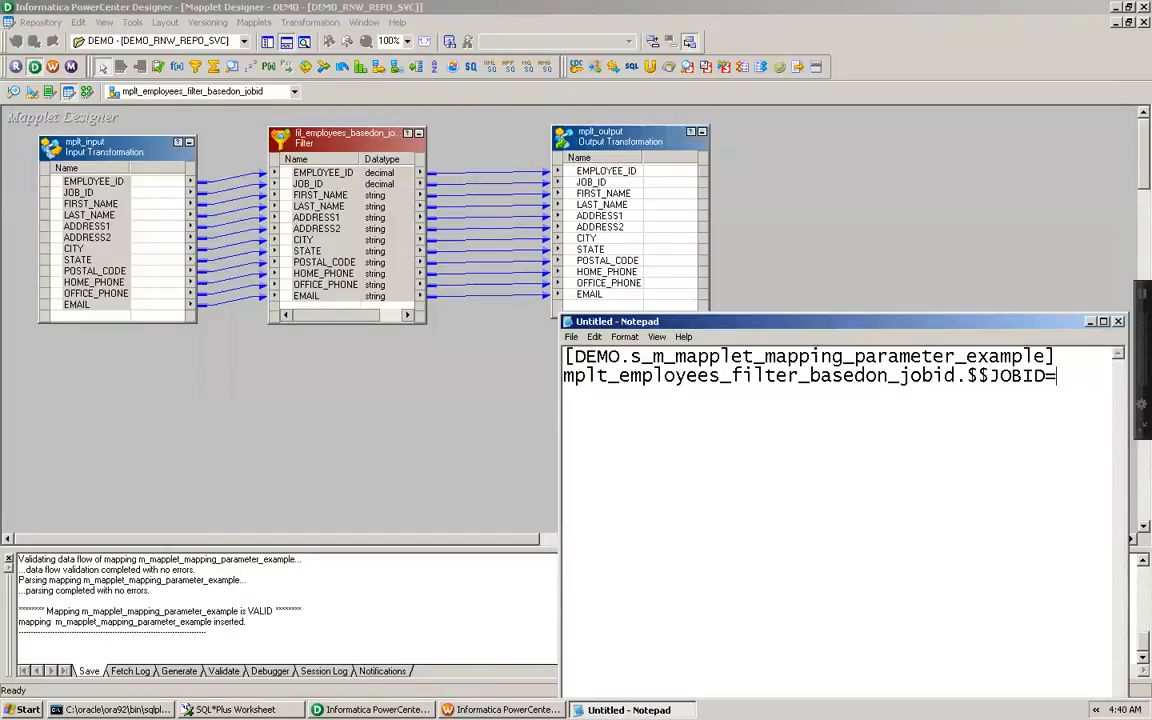
text(2)
Step: Save the parameter file on the Desktop as mapping_parameter_external_file.txt and close Notepad
key(ctrl+s)
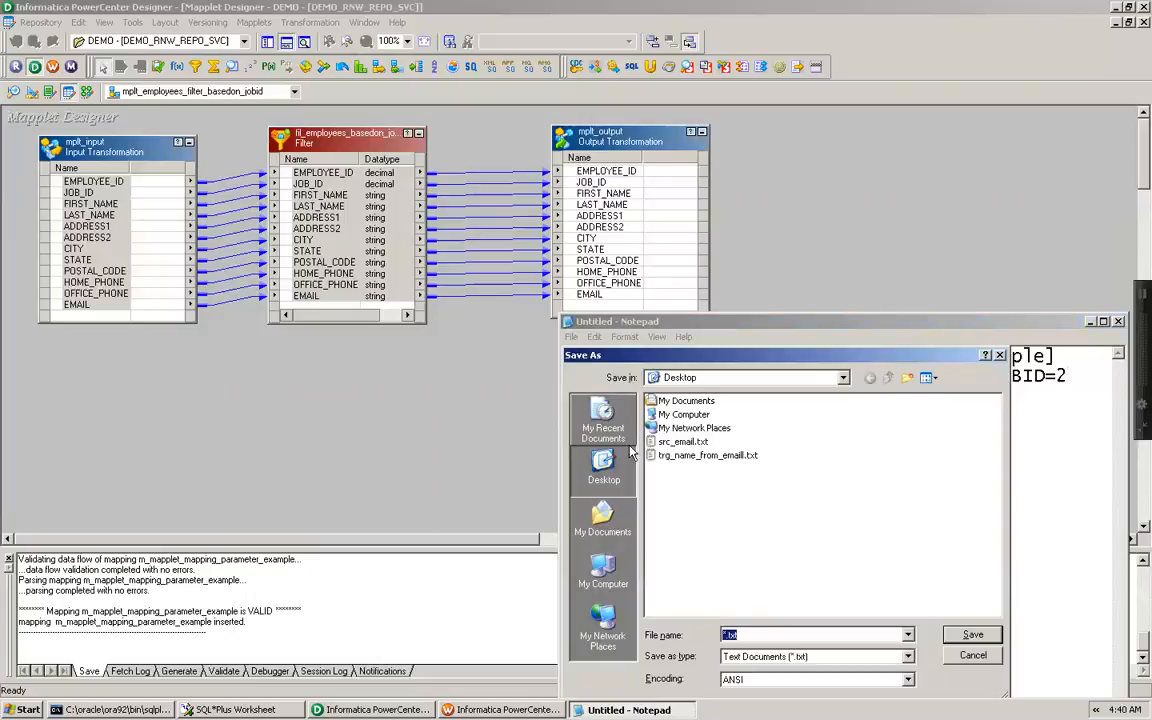
click(723, 634)
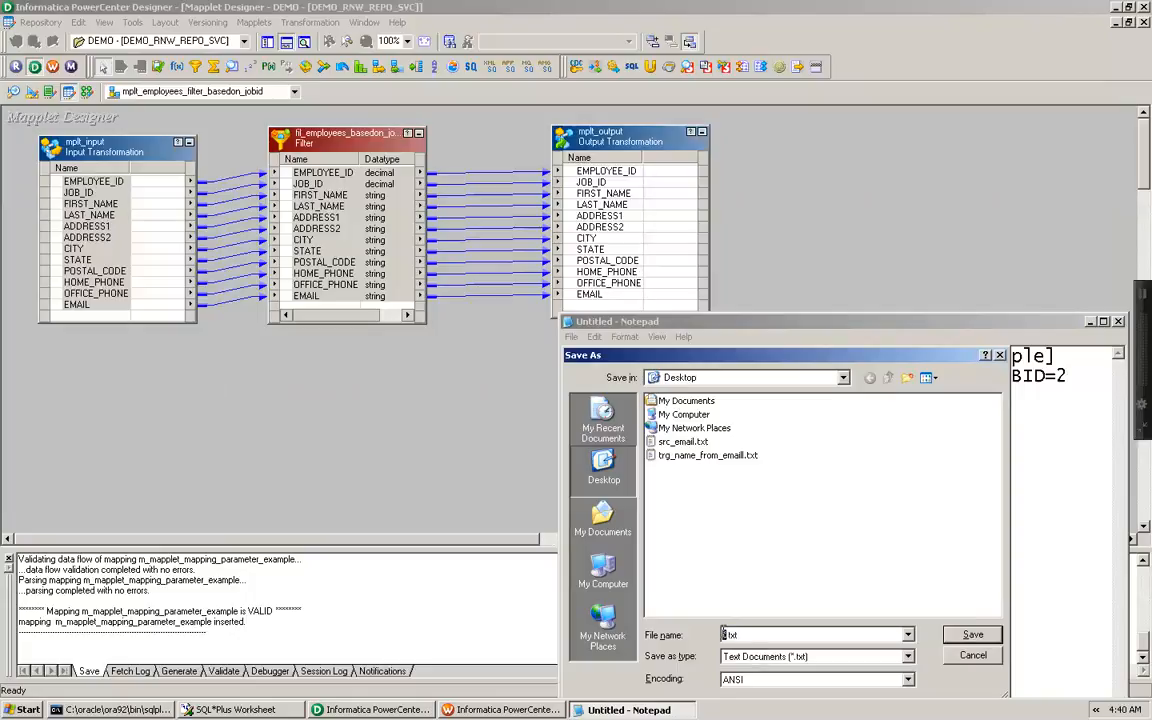
text(mapping_parameter_external_file)
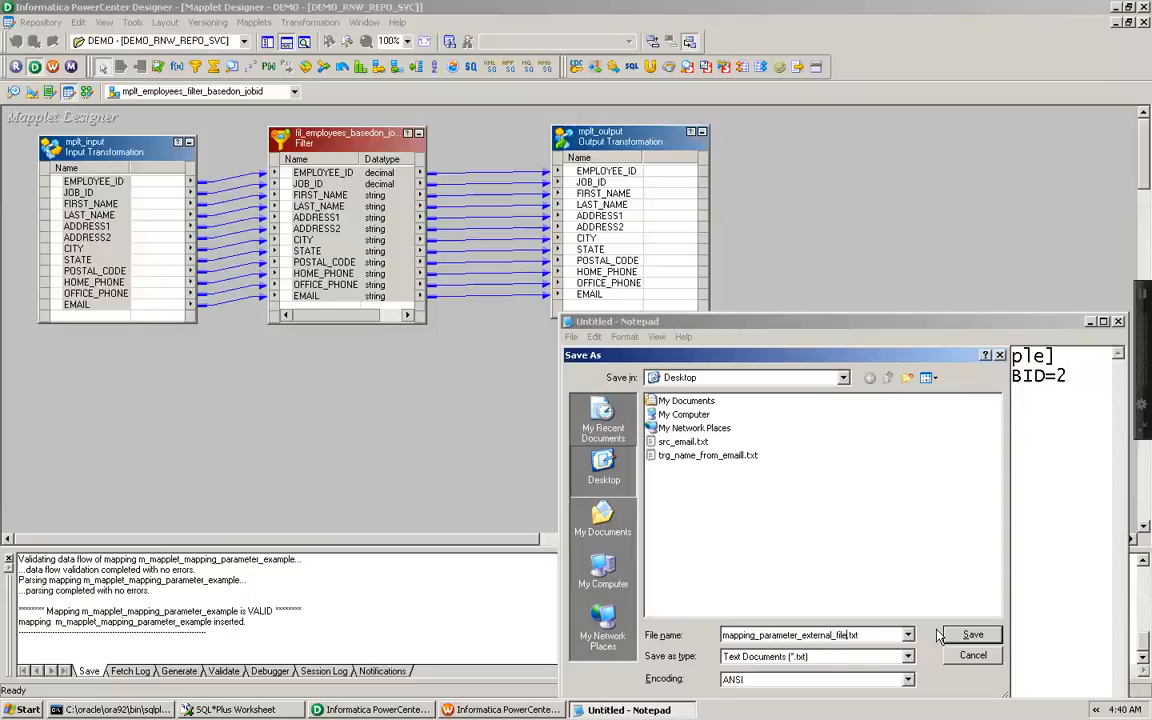
click(973, 636)
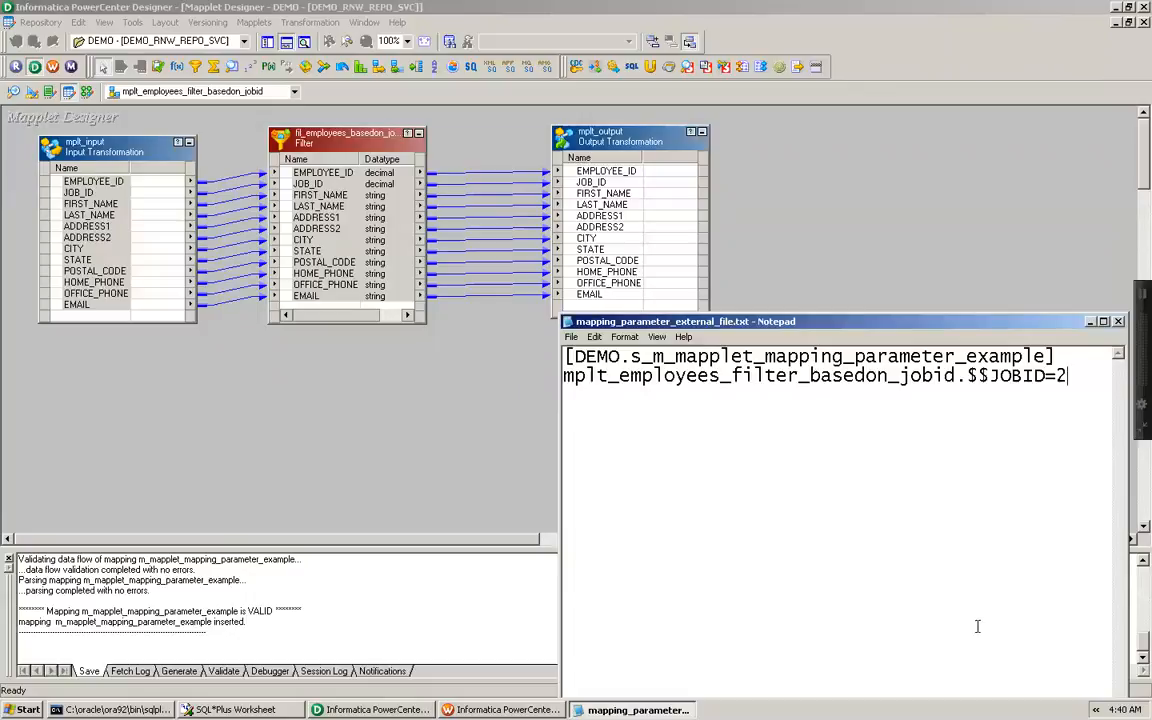
click(1118, 322)
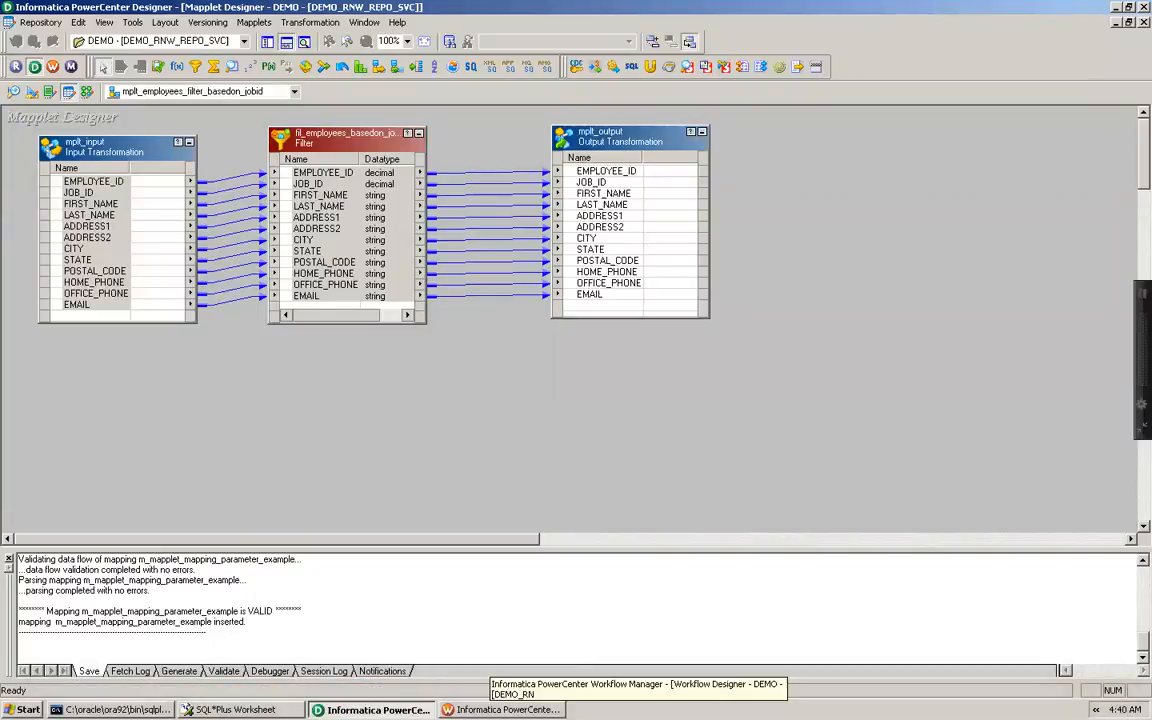
Step: Minimize the PowerCenter windows and open mapping_parameter_external_file.txt from the desktop to check its contents, closing it again
click(480, 709)
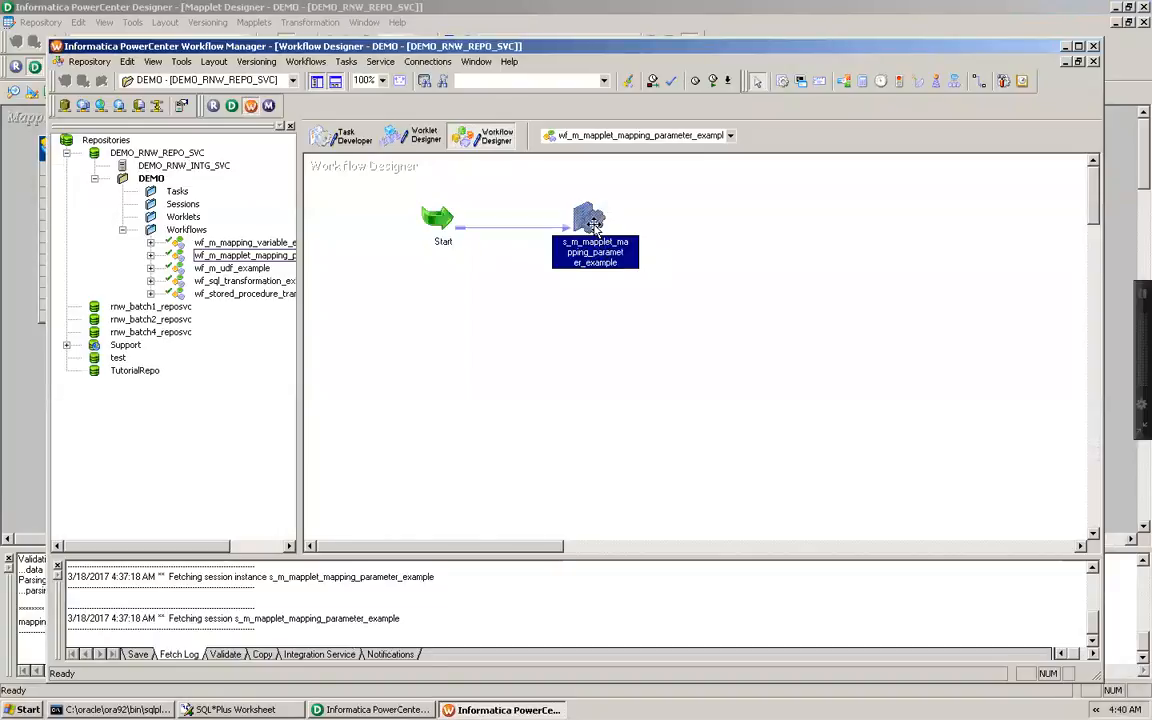
mouse_move(593, 222)
mouse_move(160, 718)
click(1065, 46)
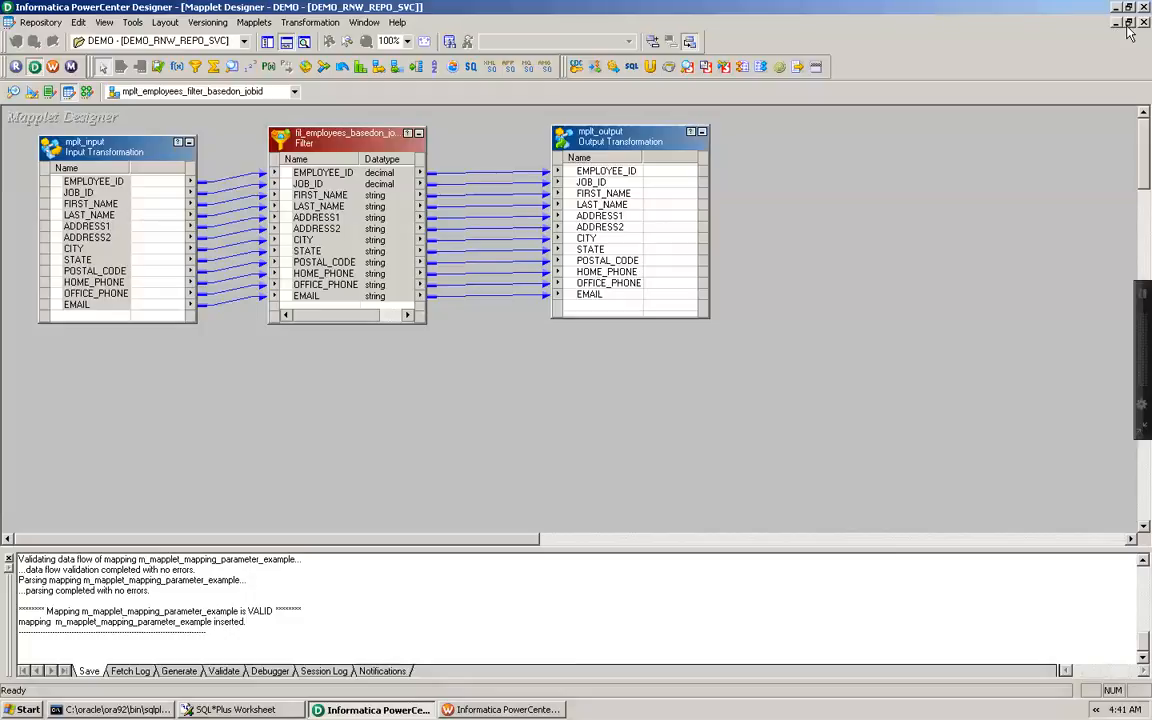
click(1115, 7)
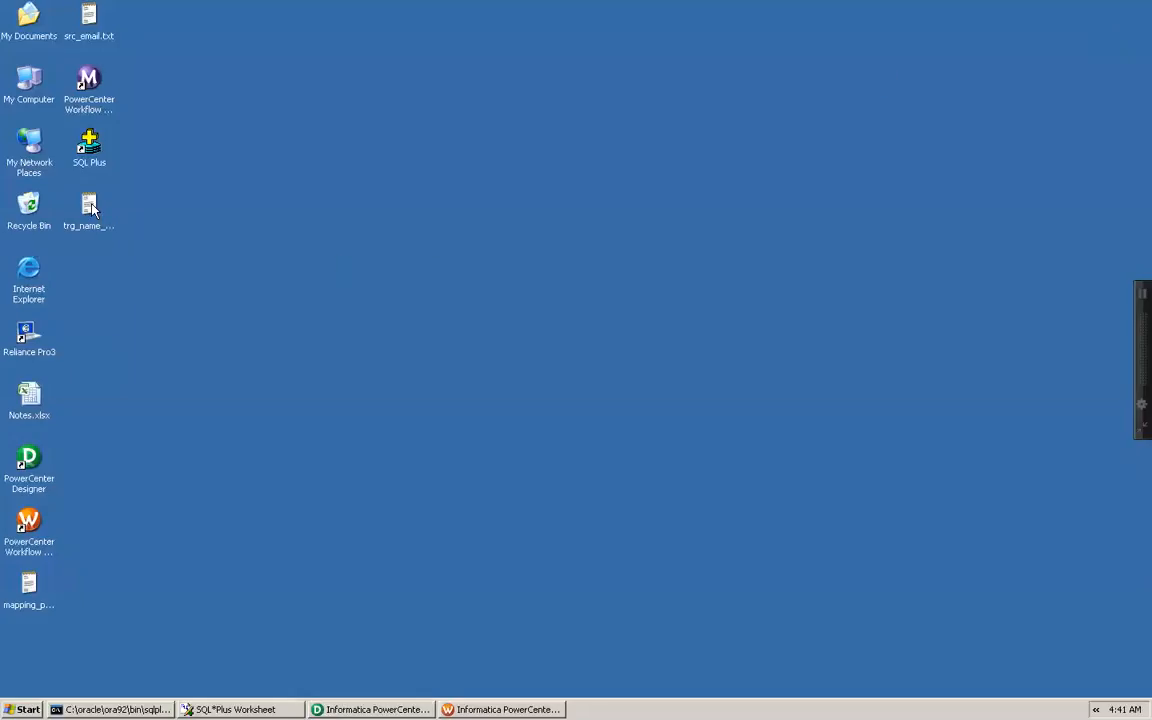
click(28, 585)
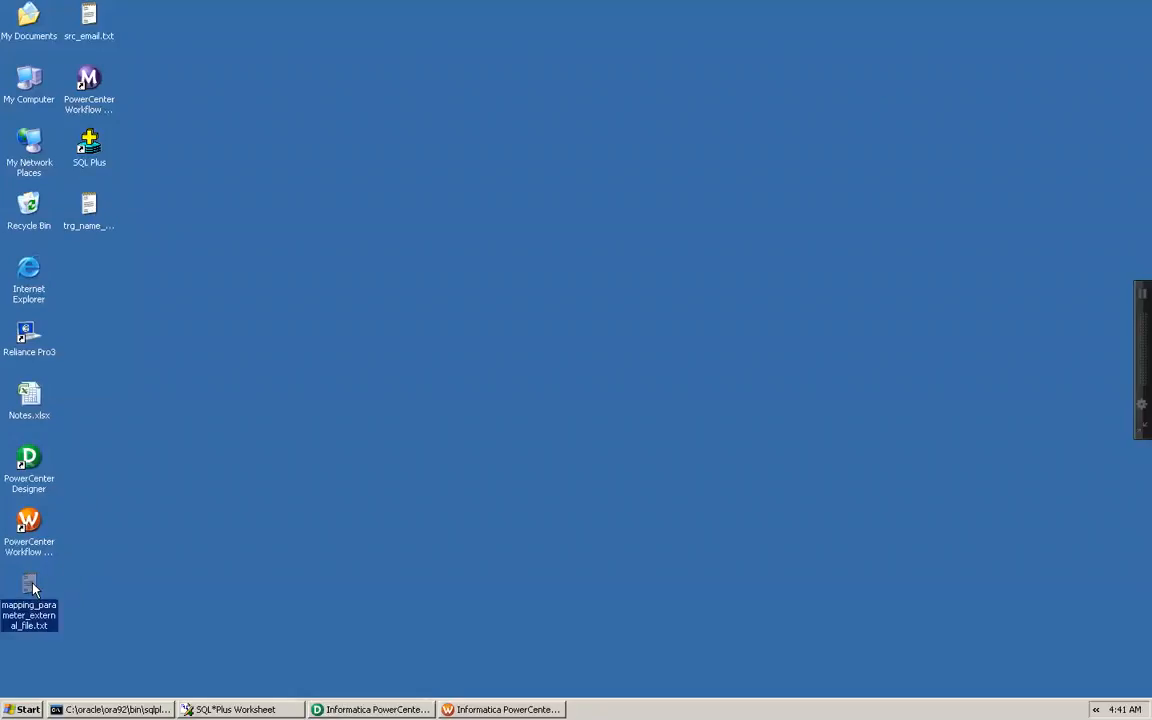
double_click(28, 588)
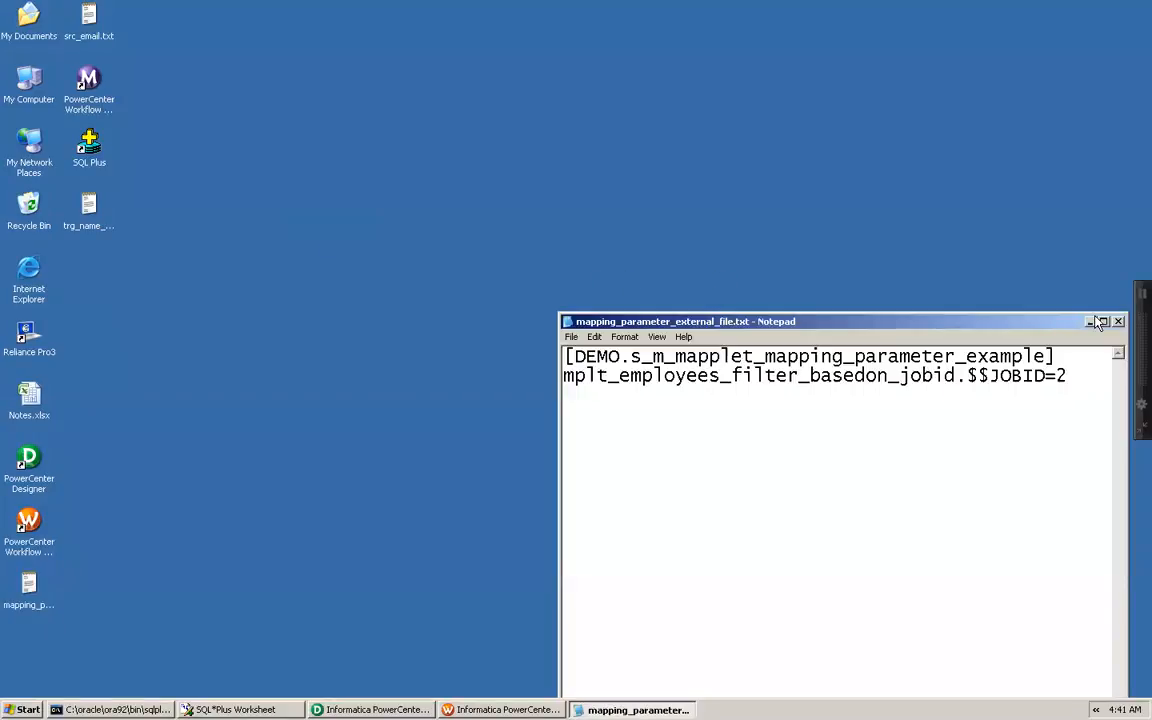
click(1118, 323)
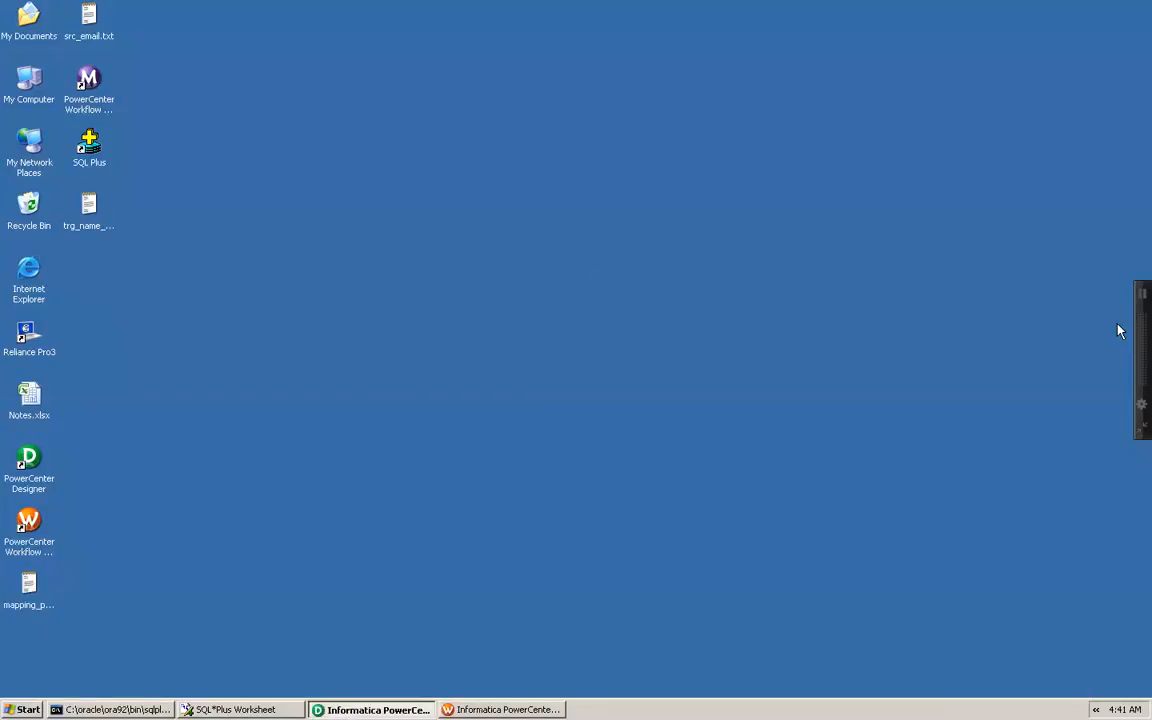
Step: Copy the folder location of mapping_parameter_external_file.txt from its file properties
click(31, 586)
right_click(41, 576)
click(56, 568)
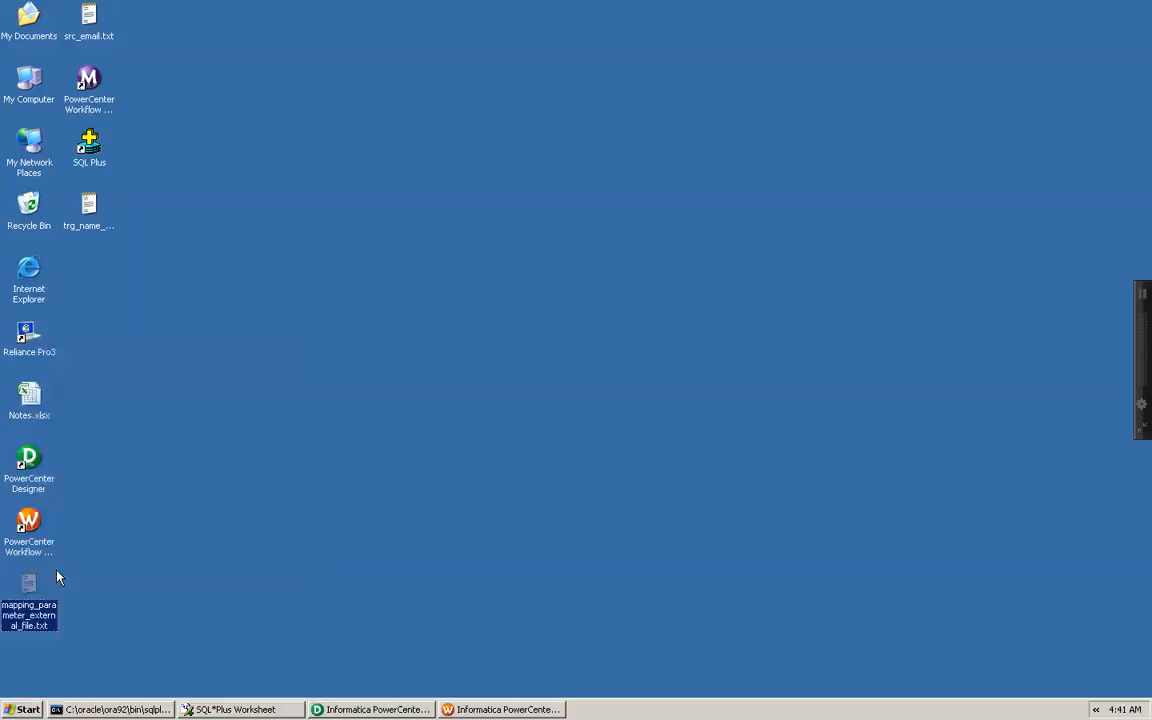
drag(112, 443, 340, 444)
key(ctrl+c)
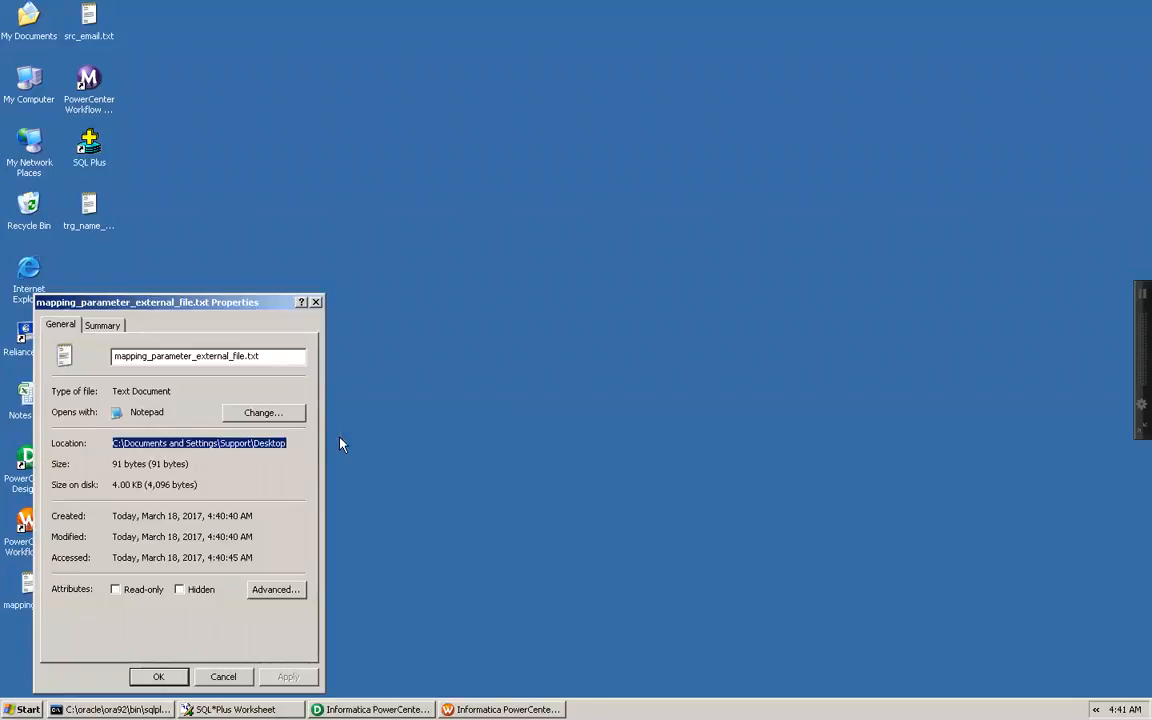
click(223, 677)
Step: In Workflow Manager, set the Parameter Filename of session s_m_mapplet_mapping_parameter_example to the copied folder path, C:\Documents and Settings\Support\Desktop\
click(504, 709)
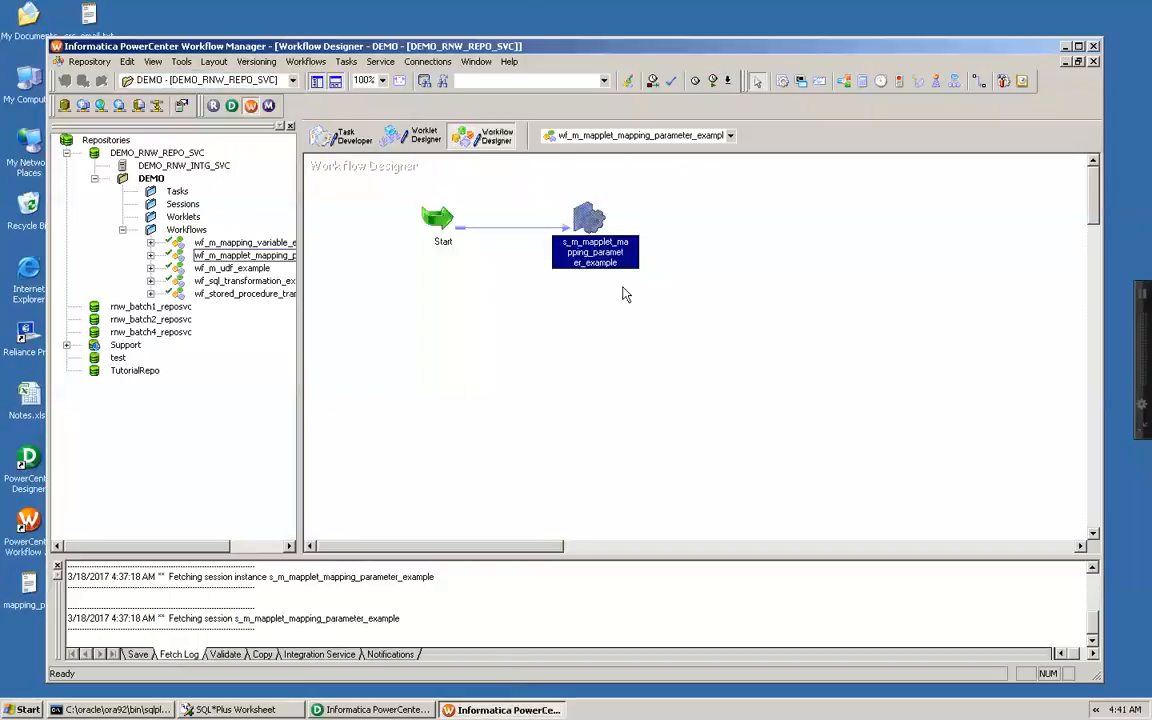
double_click(591, 252)
click(226, 32)
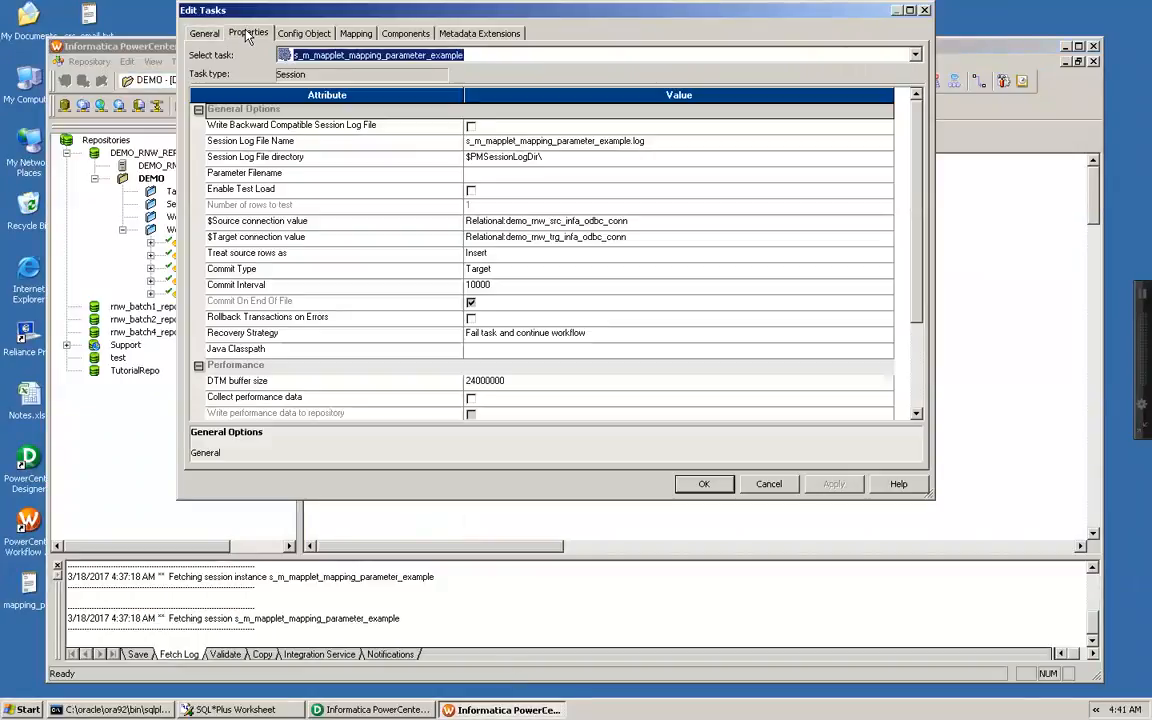
click(250, 176)
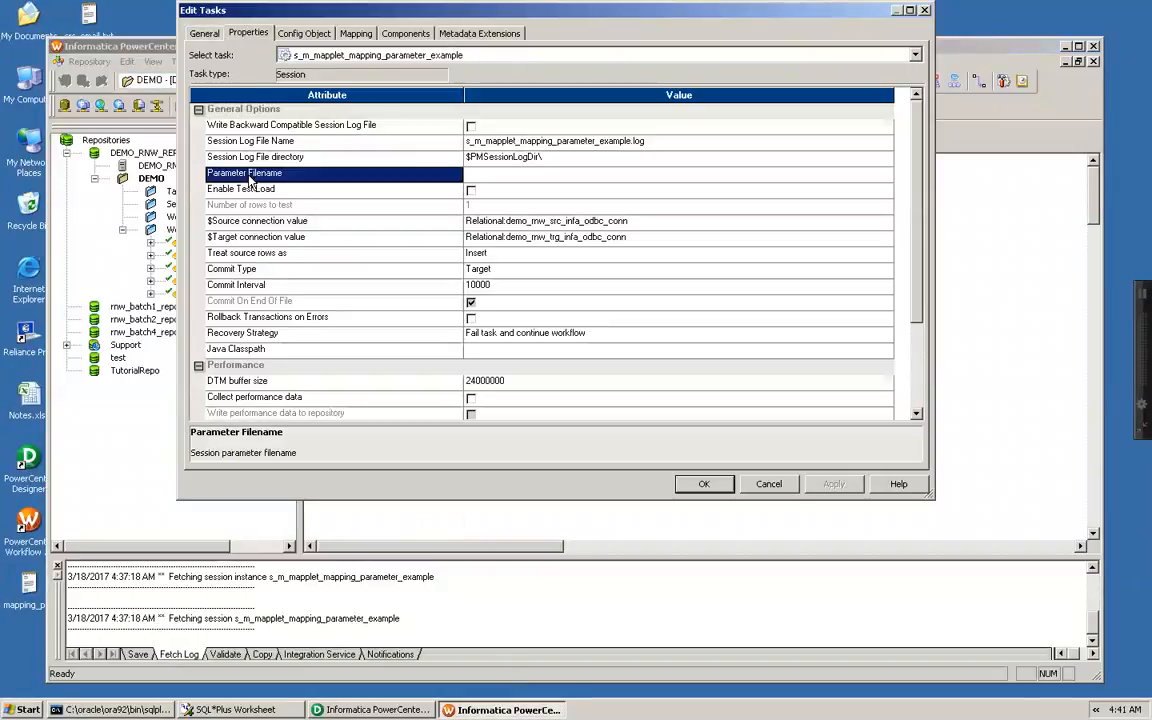
click(502, 177)
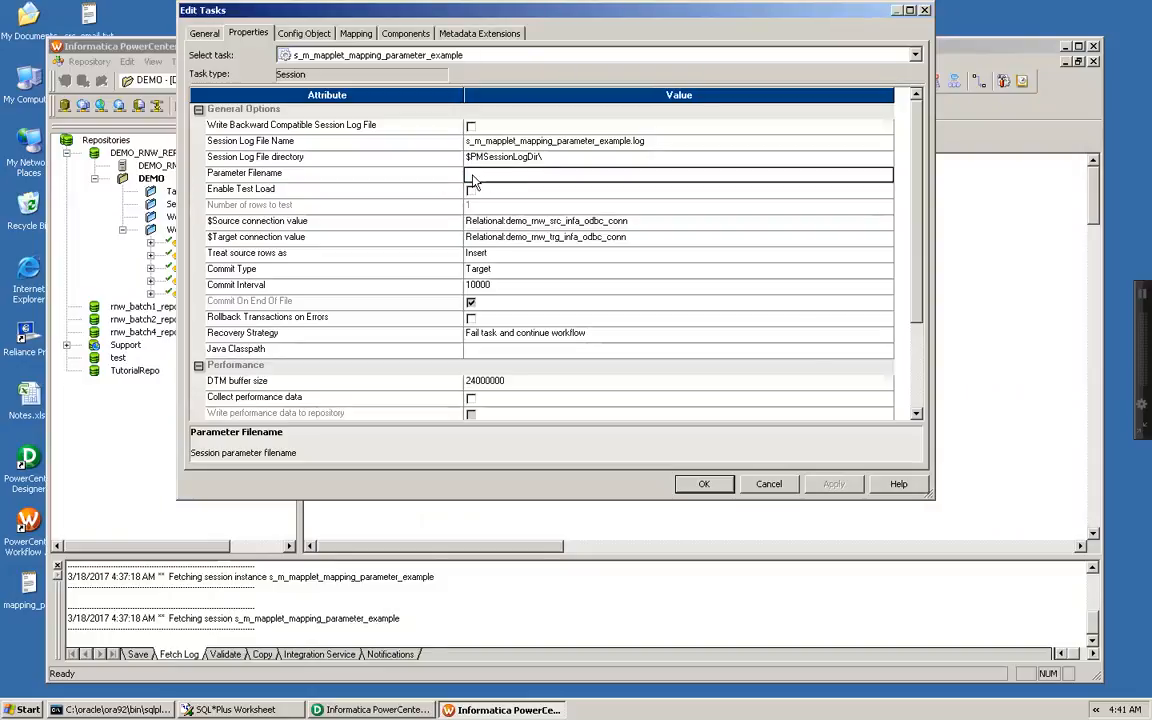
key(ctrl+v)
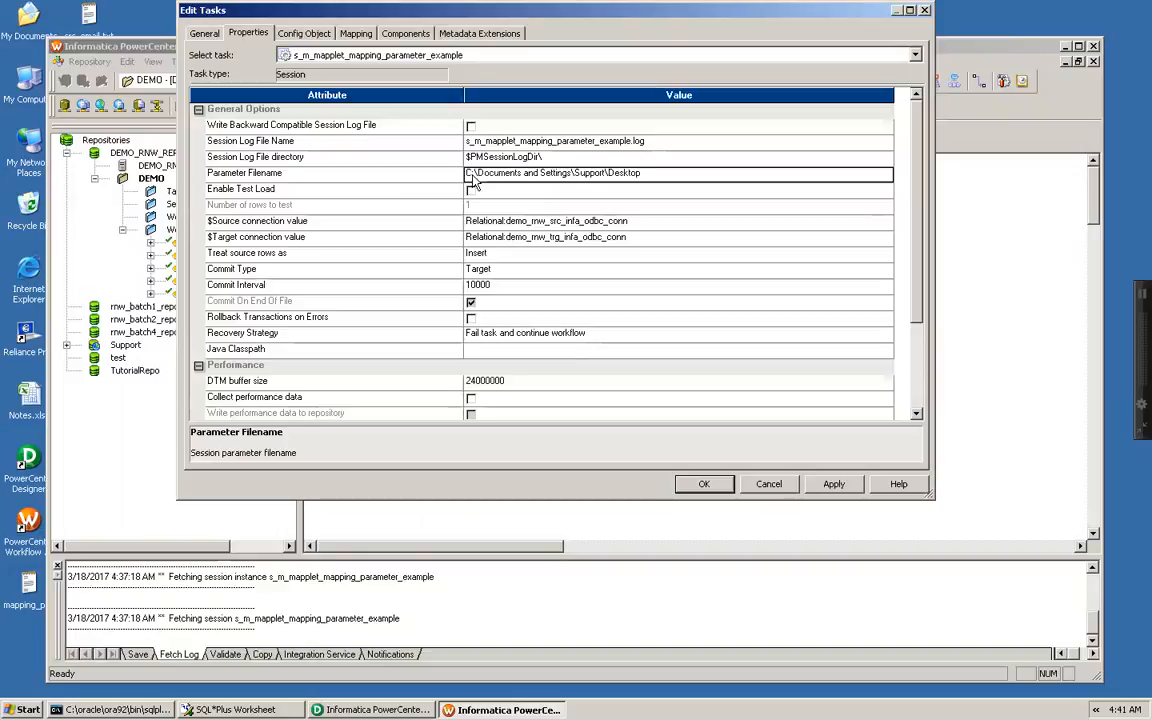
click(643, 174)
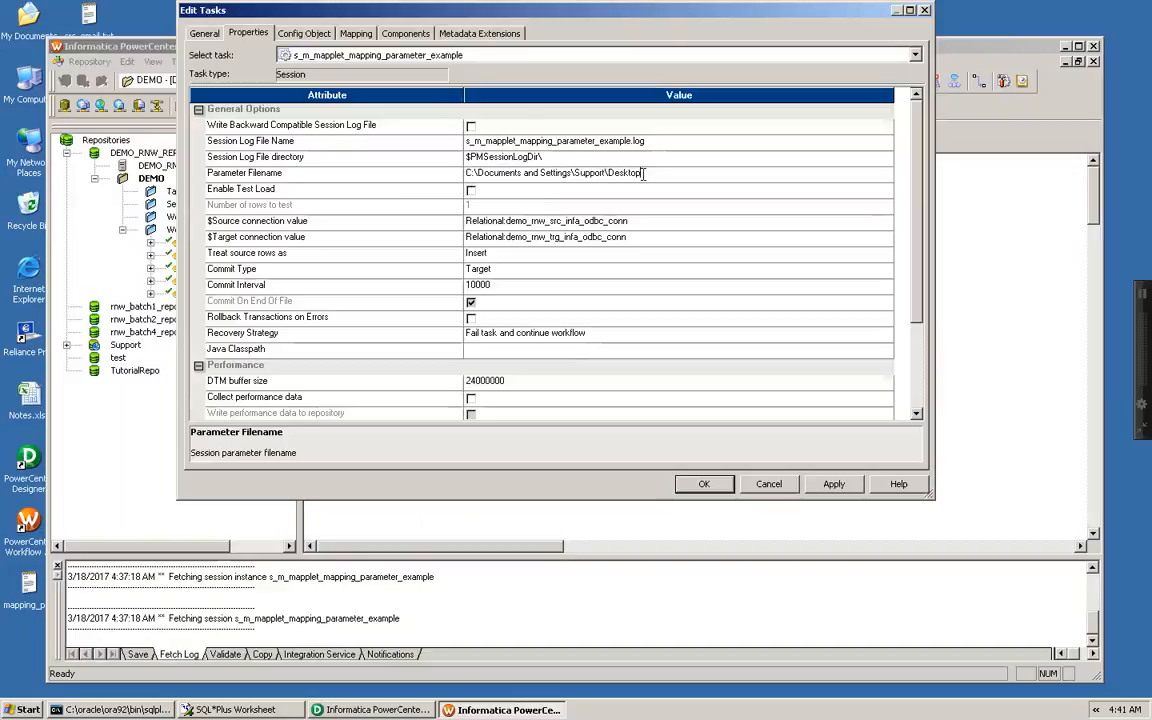
Step: Append the desktop file's name, mapping_parameter_external_file.txt, to the Parameter Filename path and apply the session changes
click(28, 595)
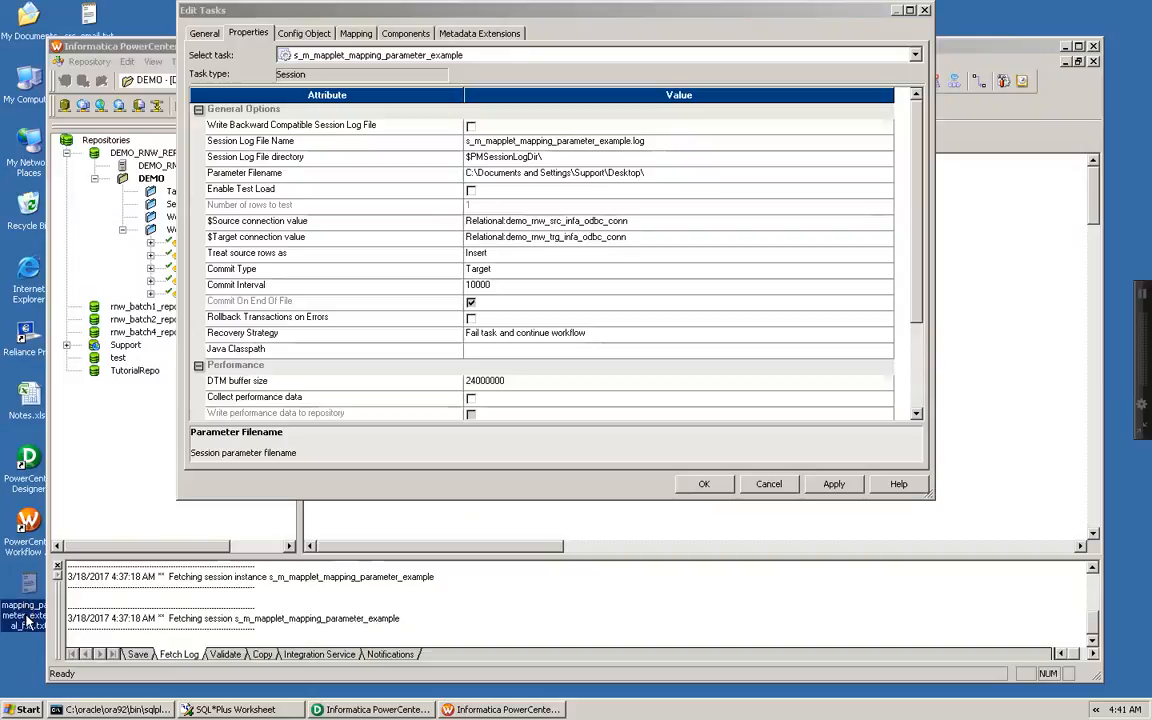
click(28, 620)
key(ctrl+c)
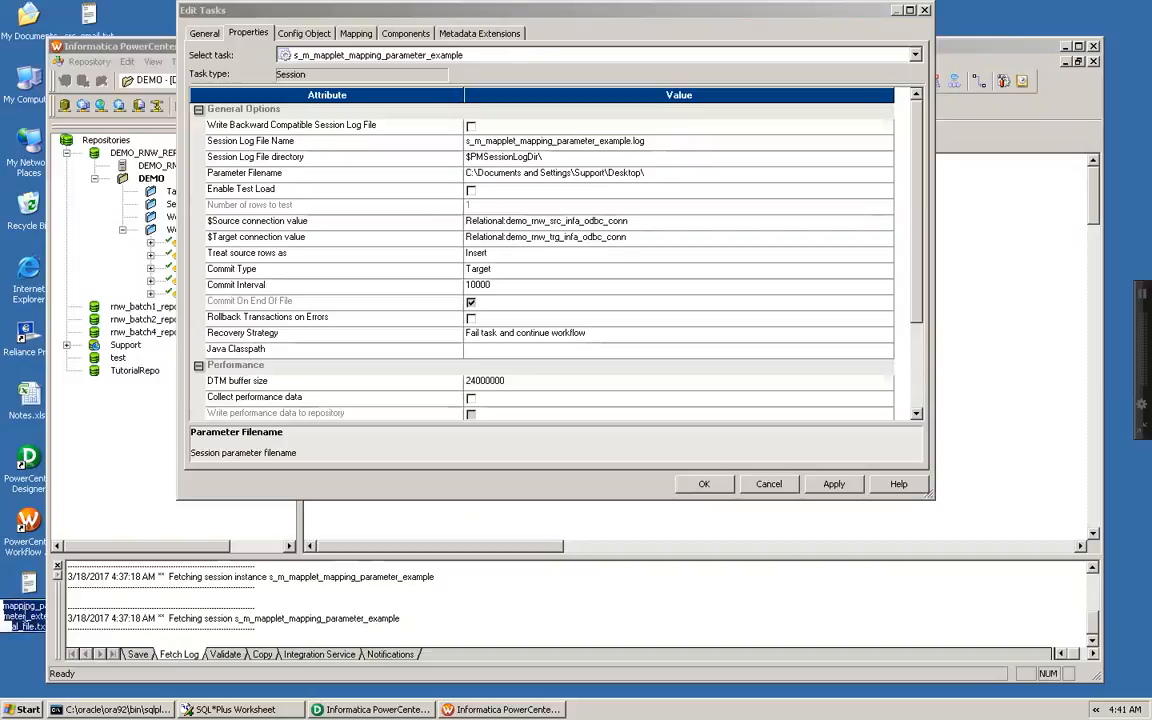
click(657, 173)
key(ctrl+v)
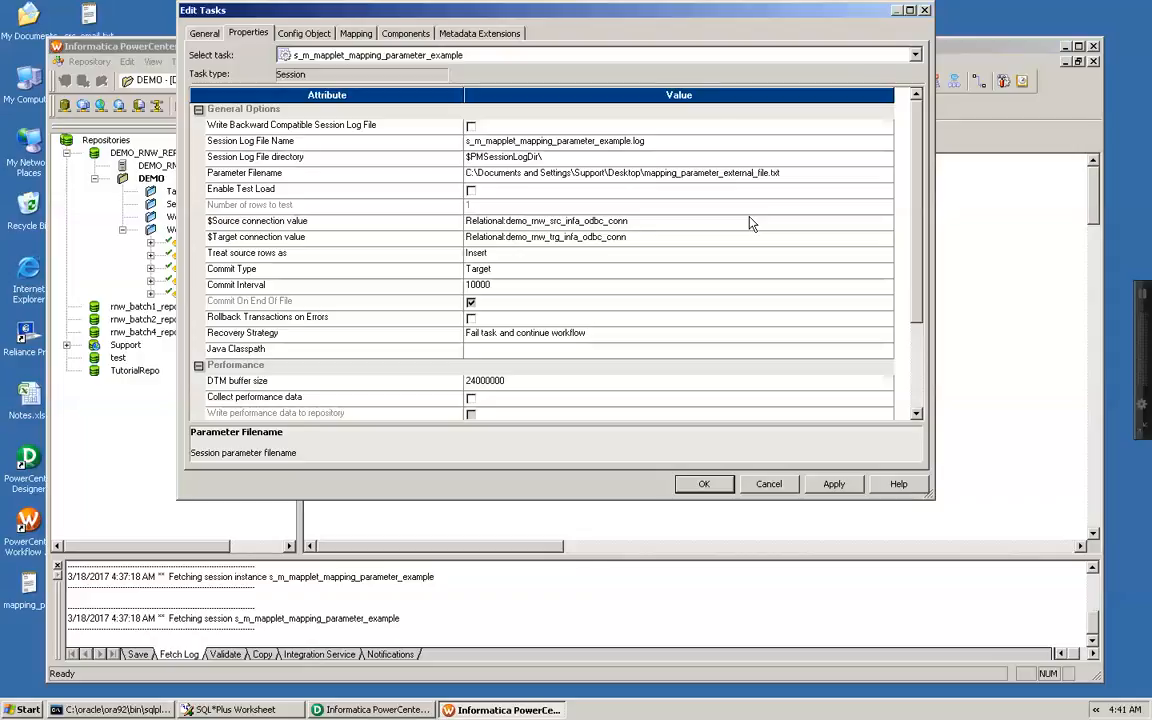
click(834, 484)
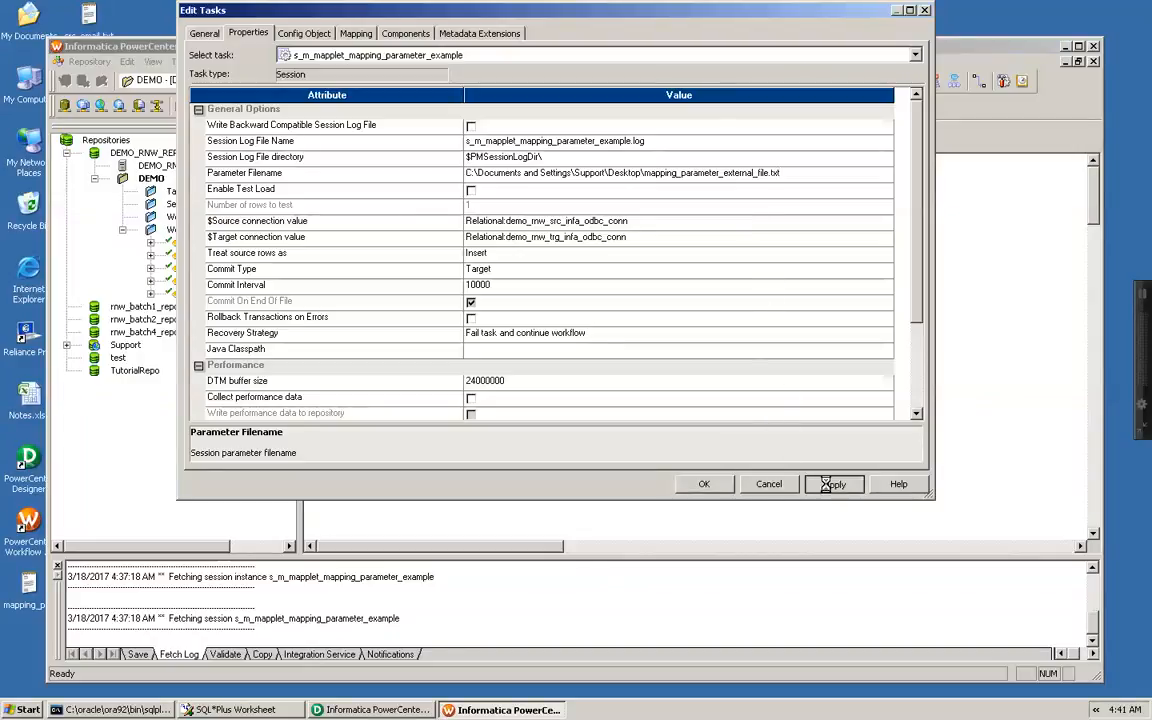
click(712, 486)
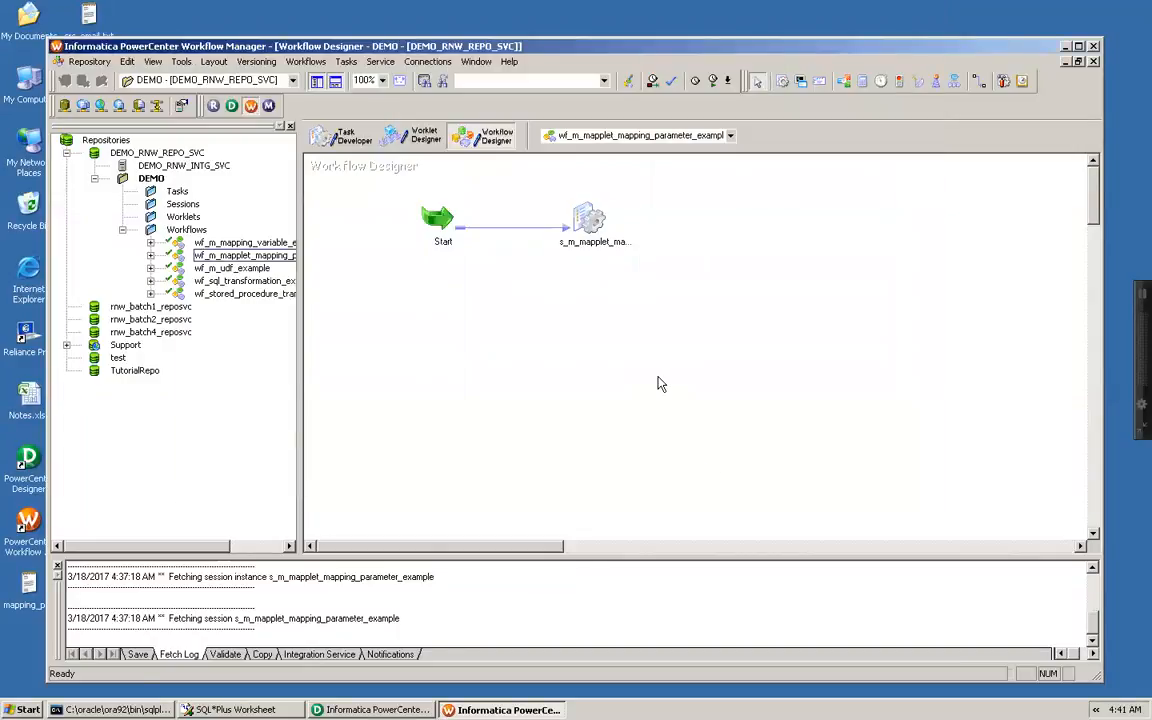
Step: Save and start the workflow wf_m_mapplet_mapping_parameter_example
key(ctrl+s)
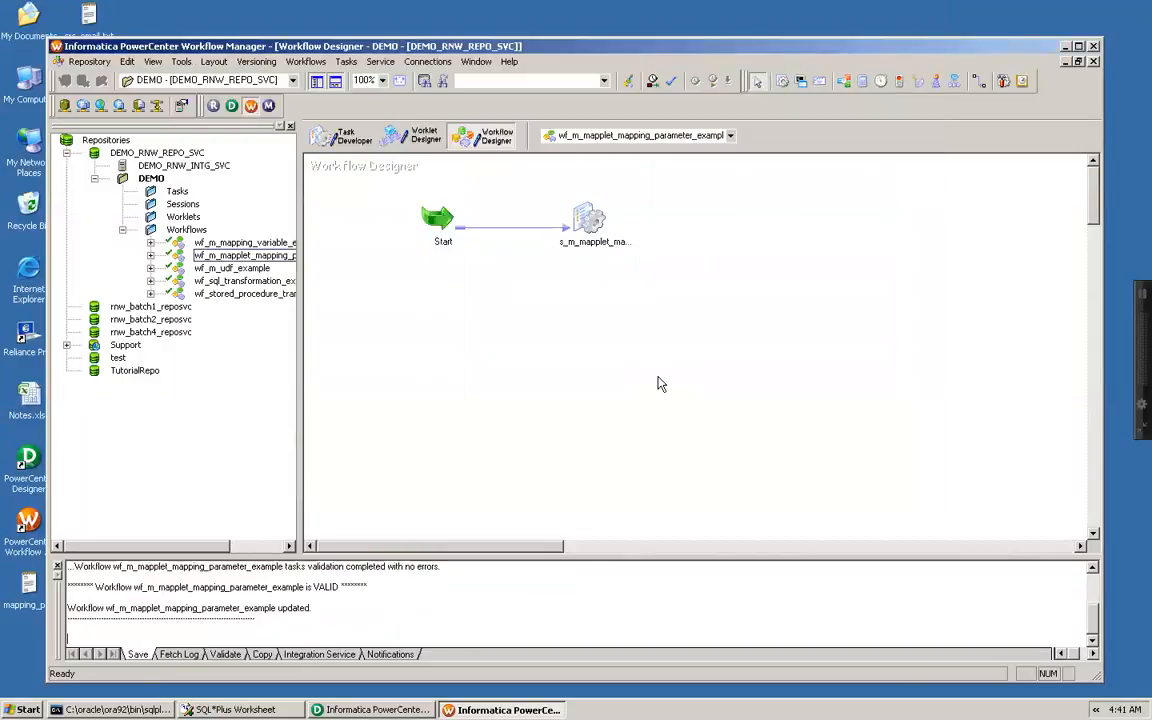
right_click(515, 295)
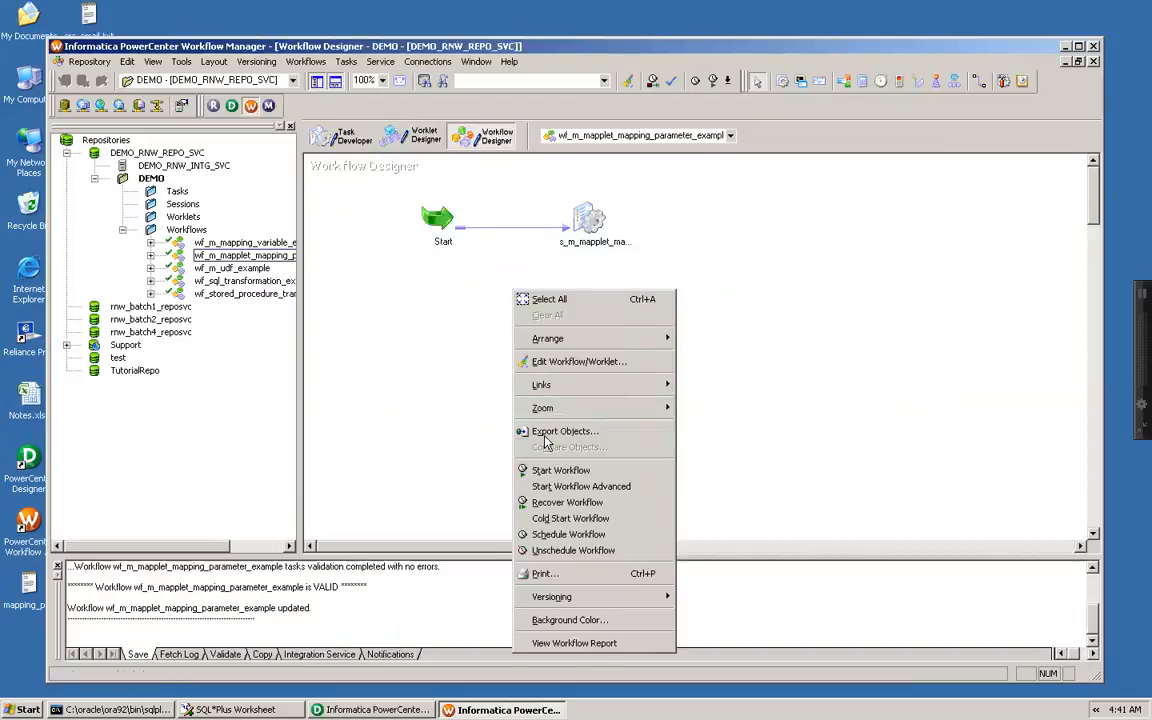
click(560, 470)
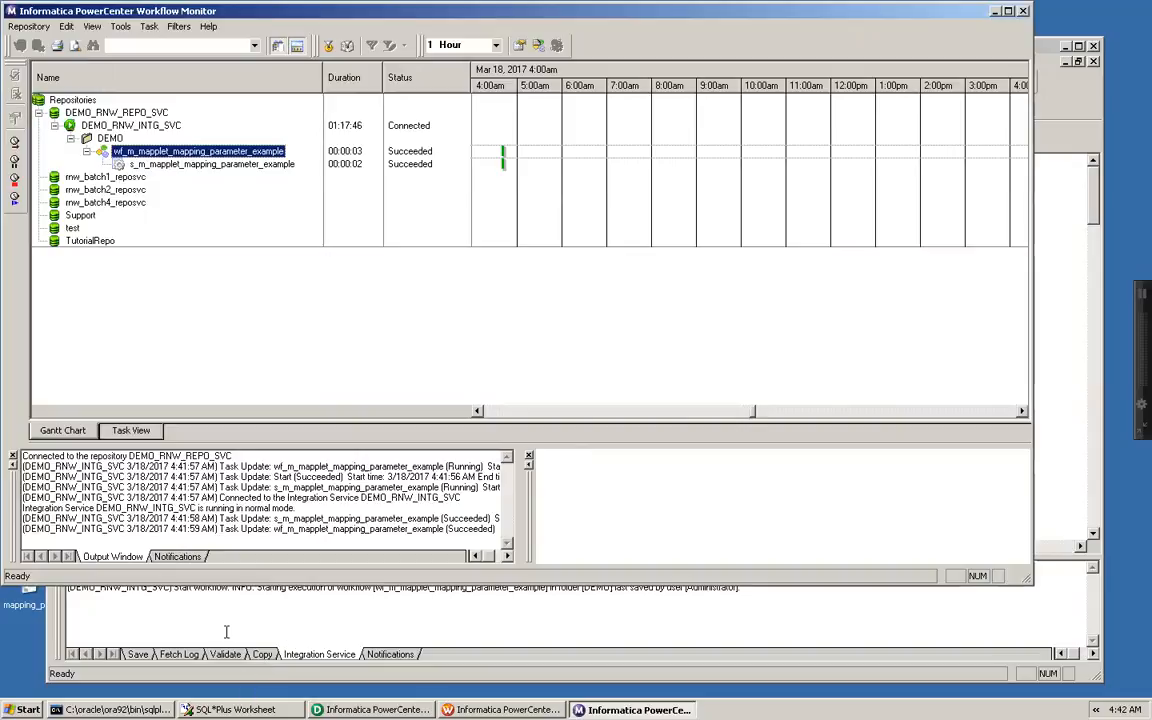
Step: In SQL*Plus Worksheet, rerun the query on t_employees_param_example, check the JOB_ID values of the loaded rows, and minimize the worksheet
click(235, 709)
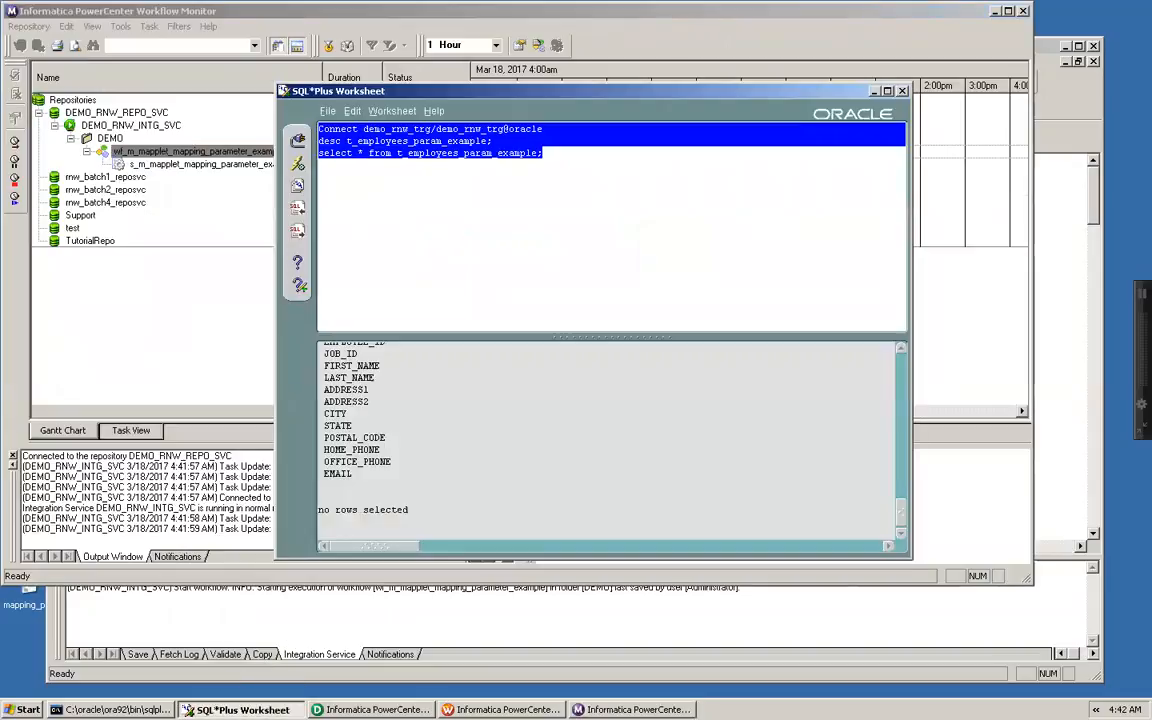
click(546, 155)
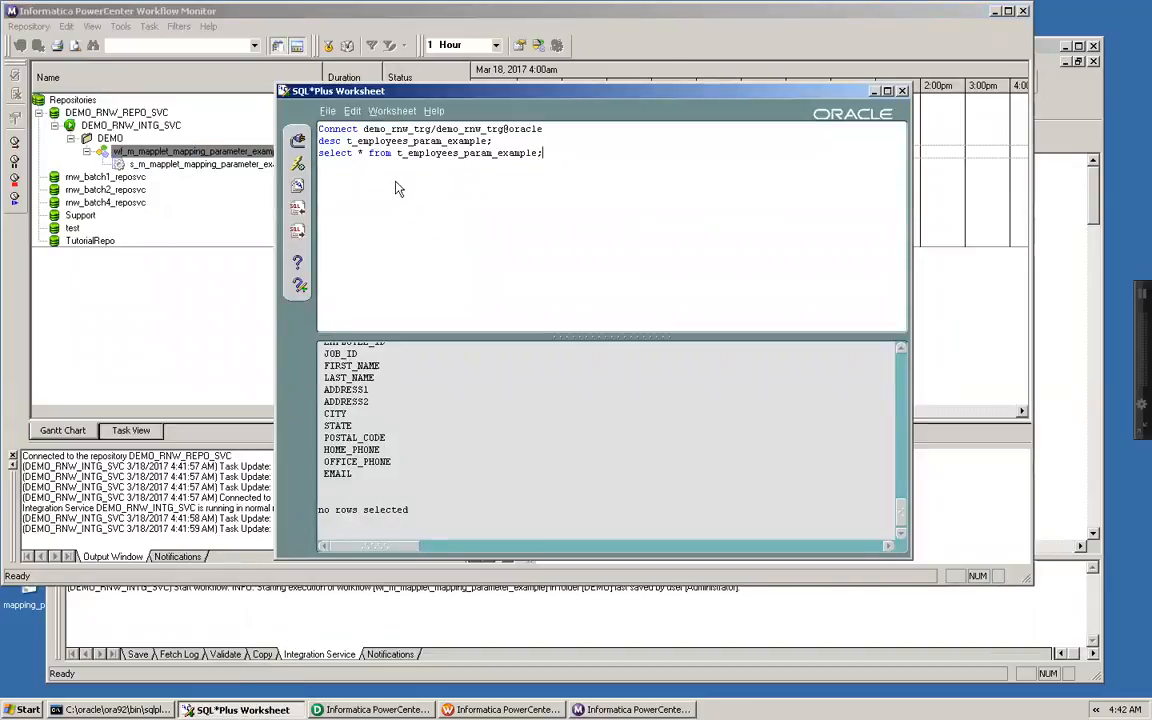
click(298, 166)
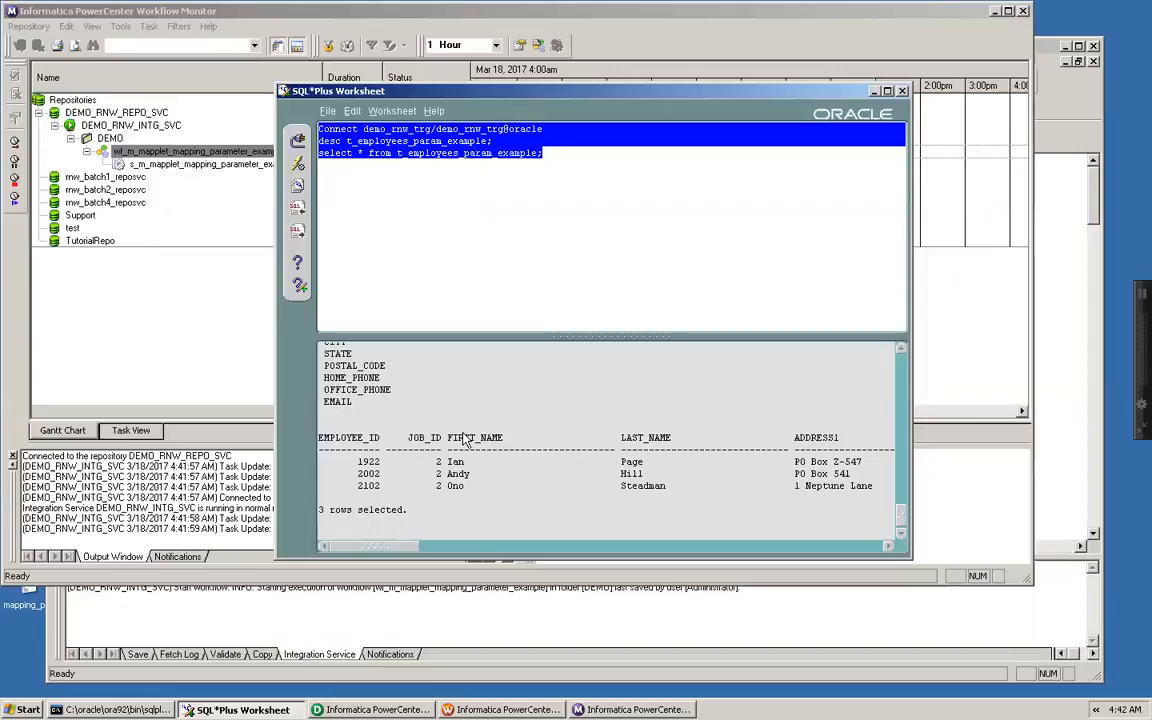
drag(408, 438, 443, 487)
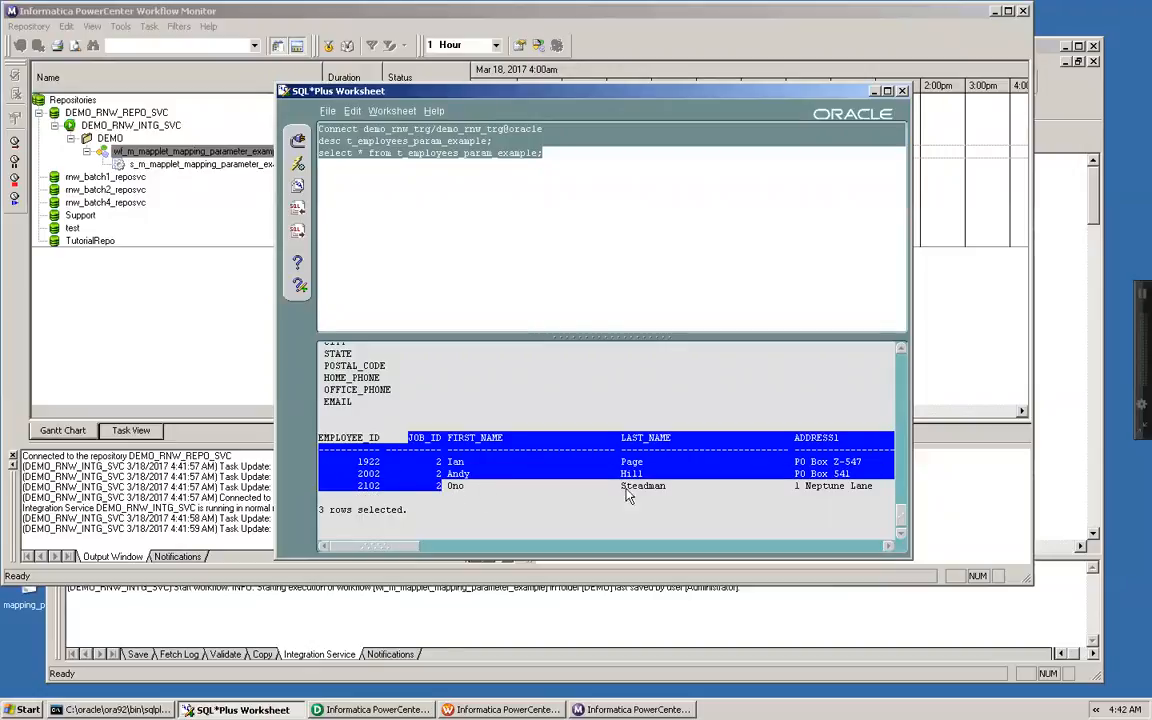
click(873, 91)
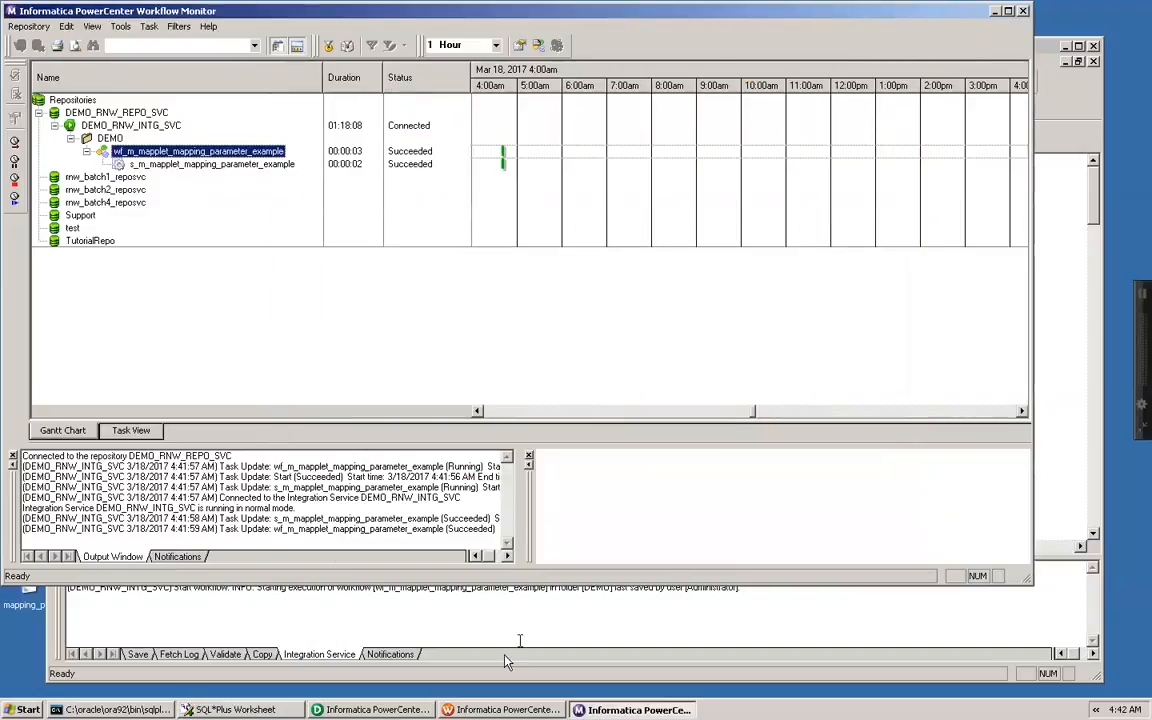
Step: Open mapping_parameter_external_file.txt from the desktop, set $$JOBID to 1, then save and close the file
double_click(25, 597)
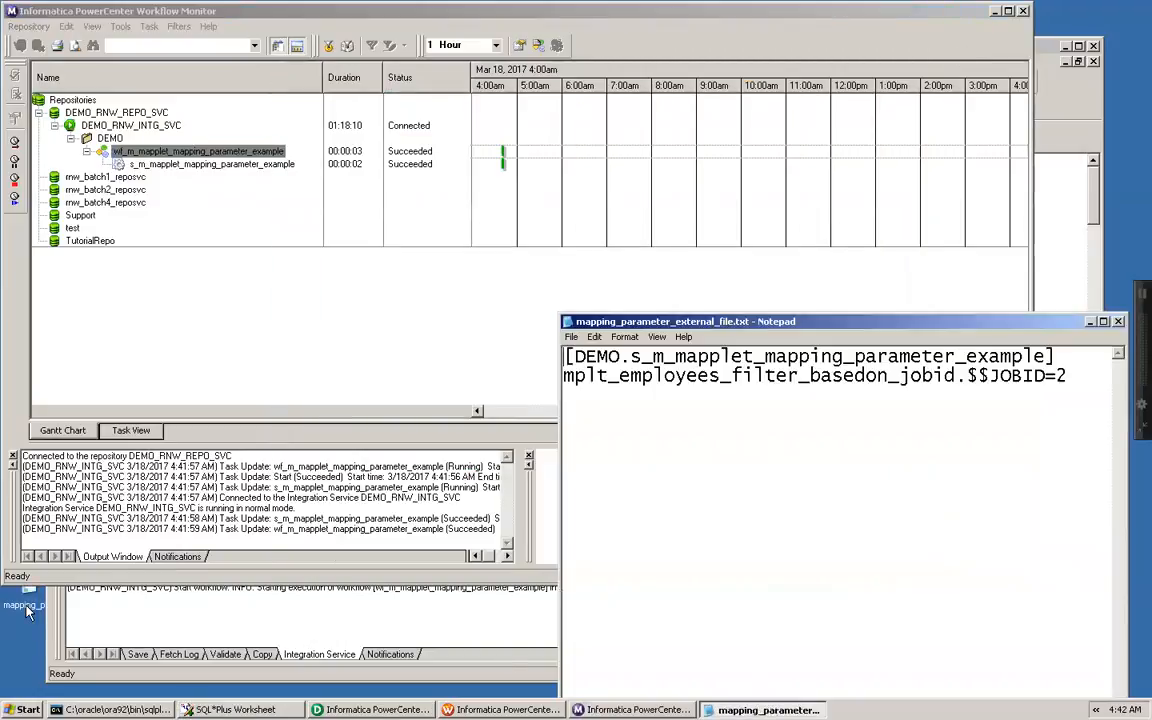
click(1085, 381)
key(BackSpace)
text(1)
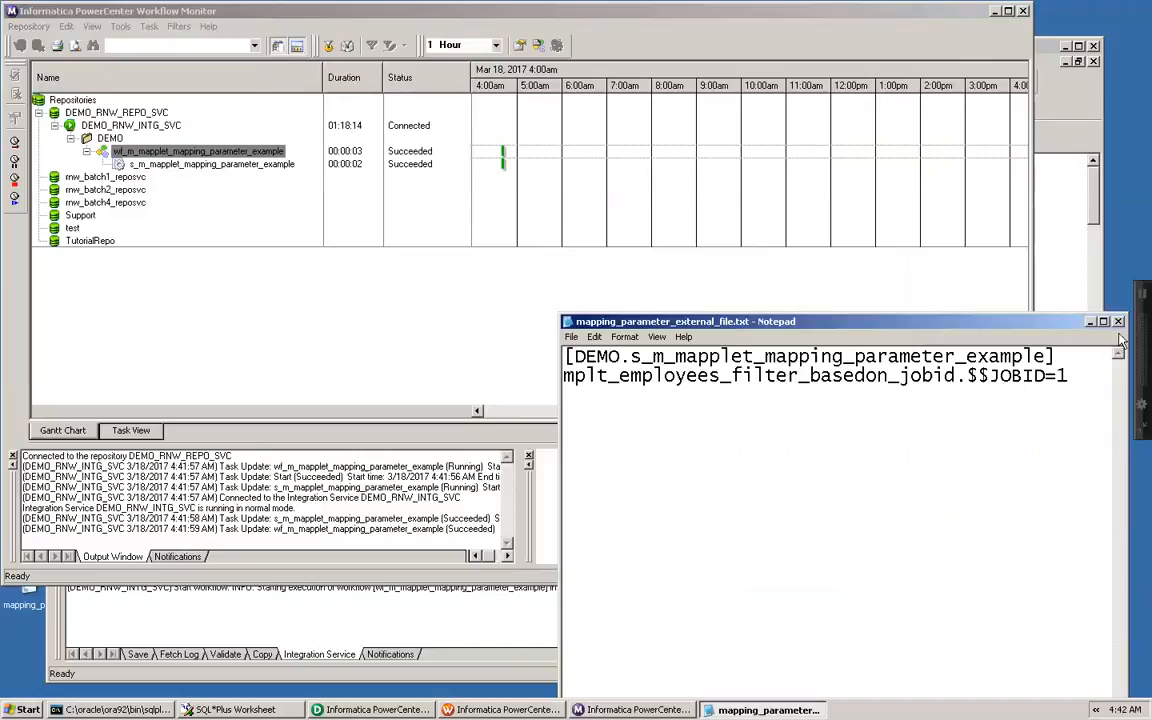
key(alt+F4)
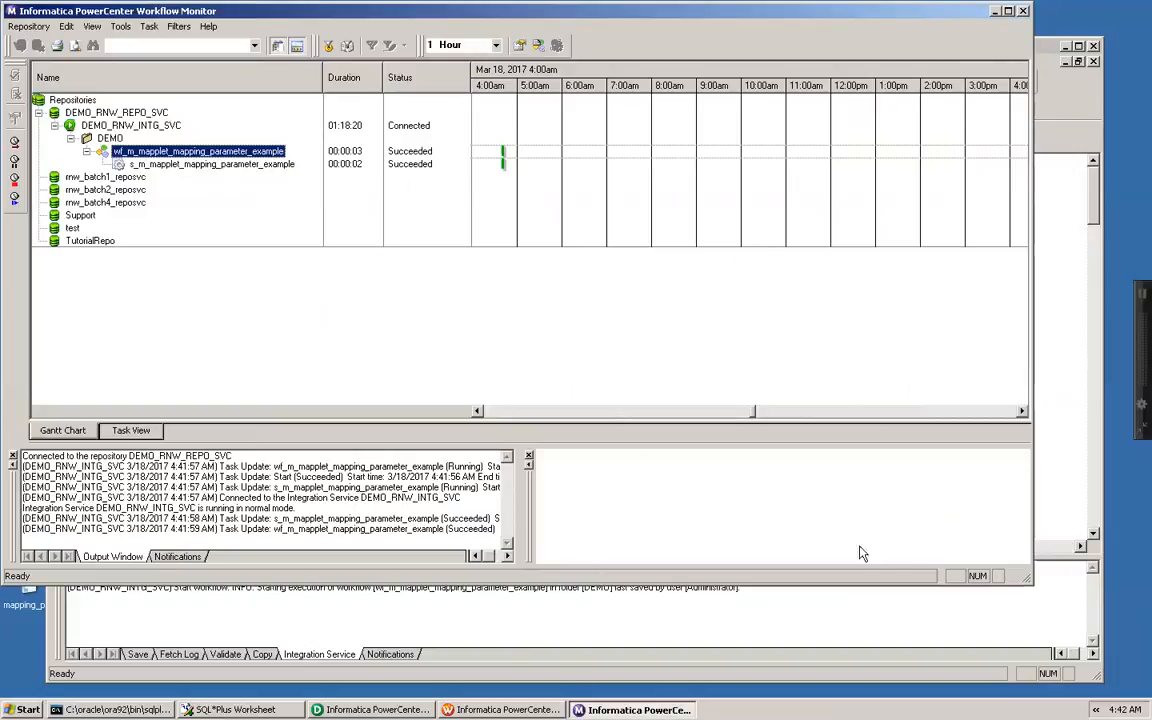
Step: Start wf_m_mapplet_mapping_parameter_example again from Workflow Manager and check its run status in Workflow Monitor
click(505, 709)
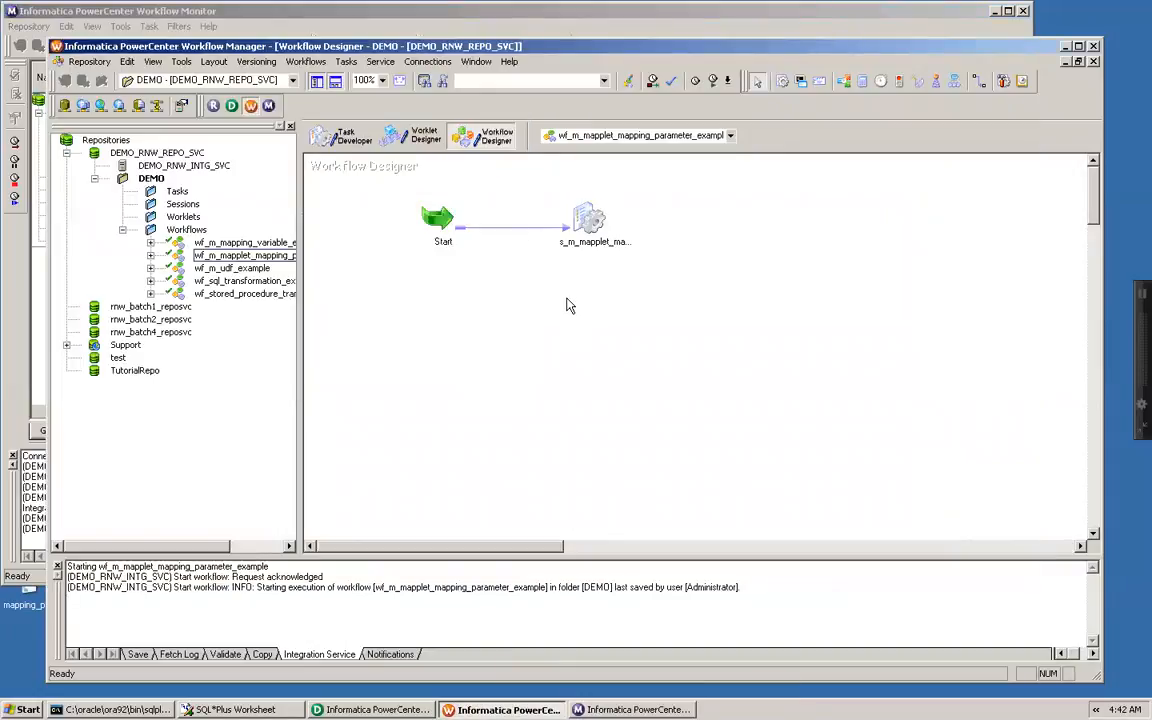
right_click(483, 312)
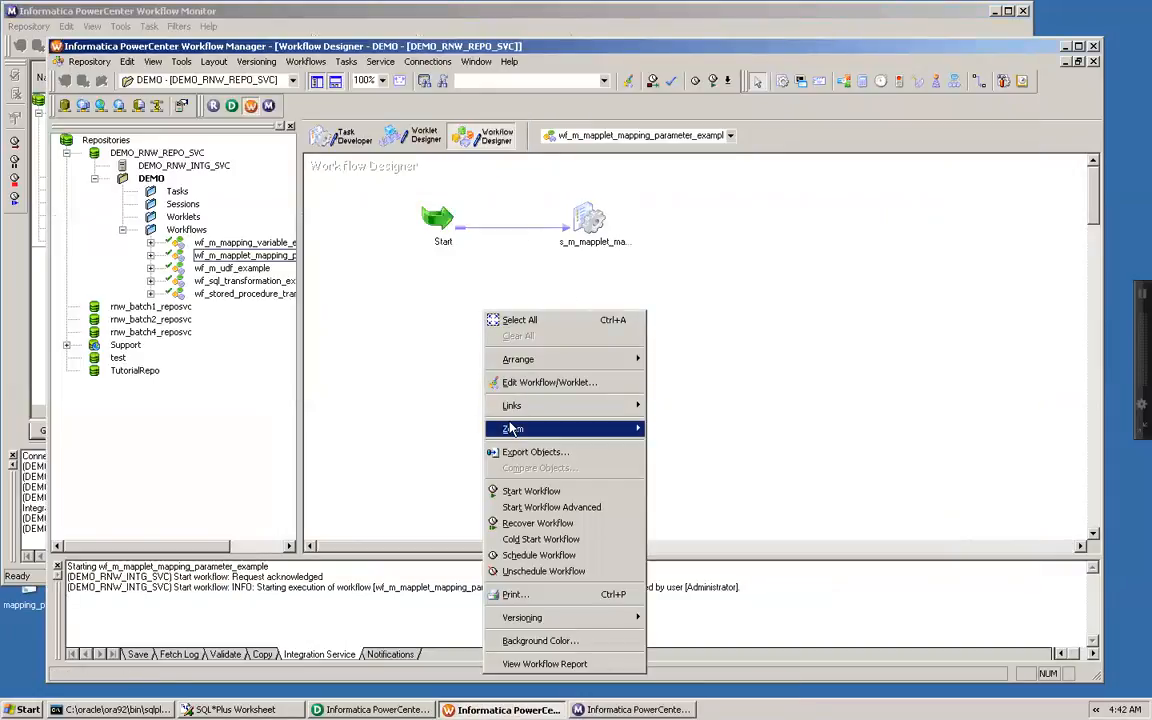
click(512, 491)
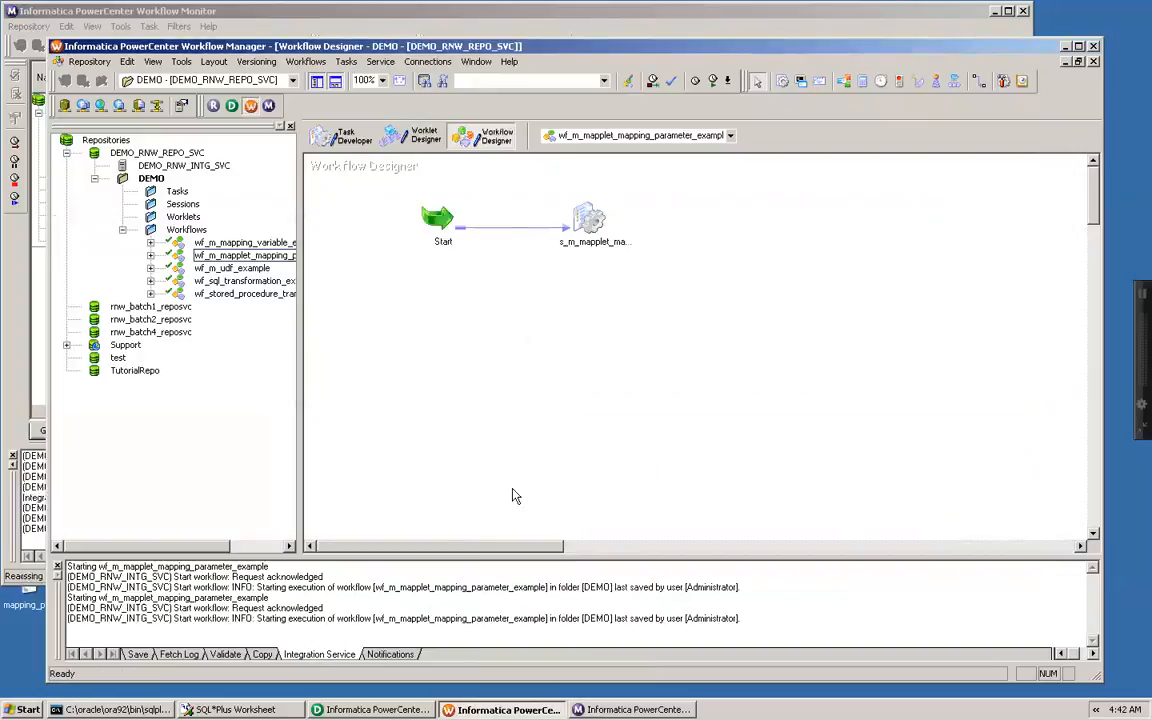
click(637, 709)
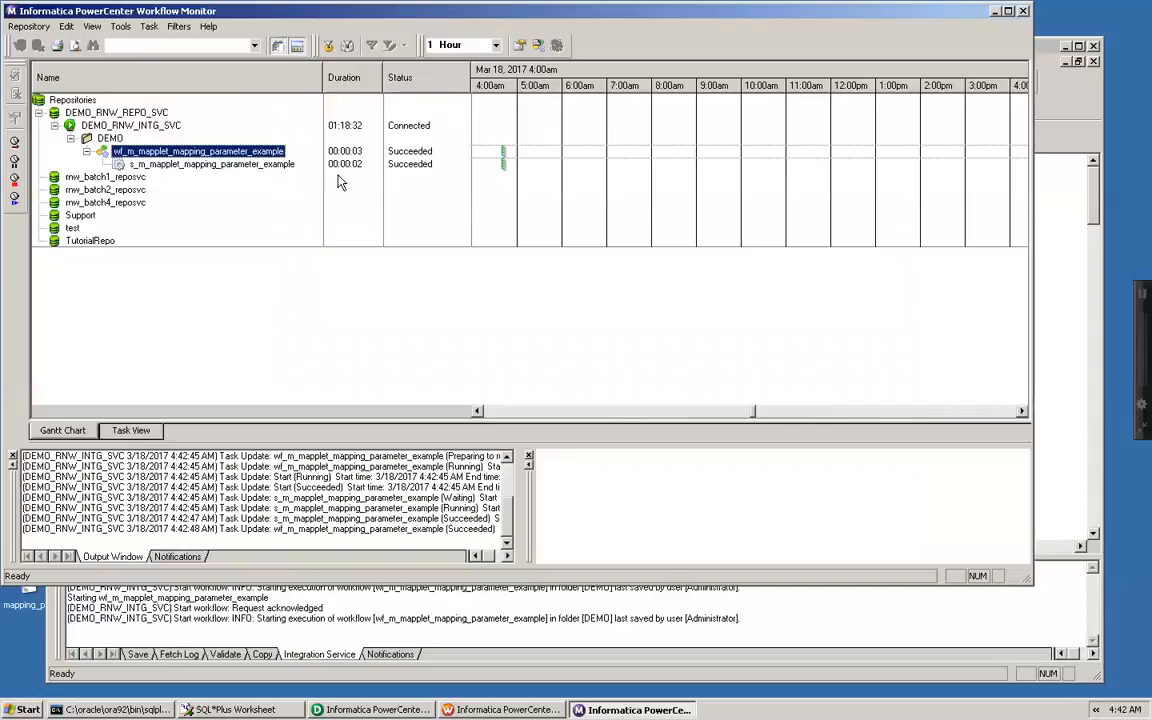
Step: Rerun the t_employees_param_example query in SQL*Plus Worksheet and check the JOB_ID column of the newly loaded rows
click(236, 709)
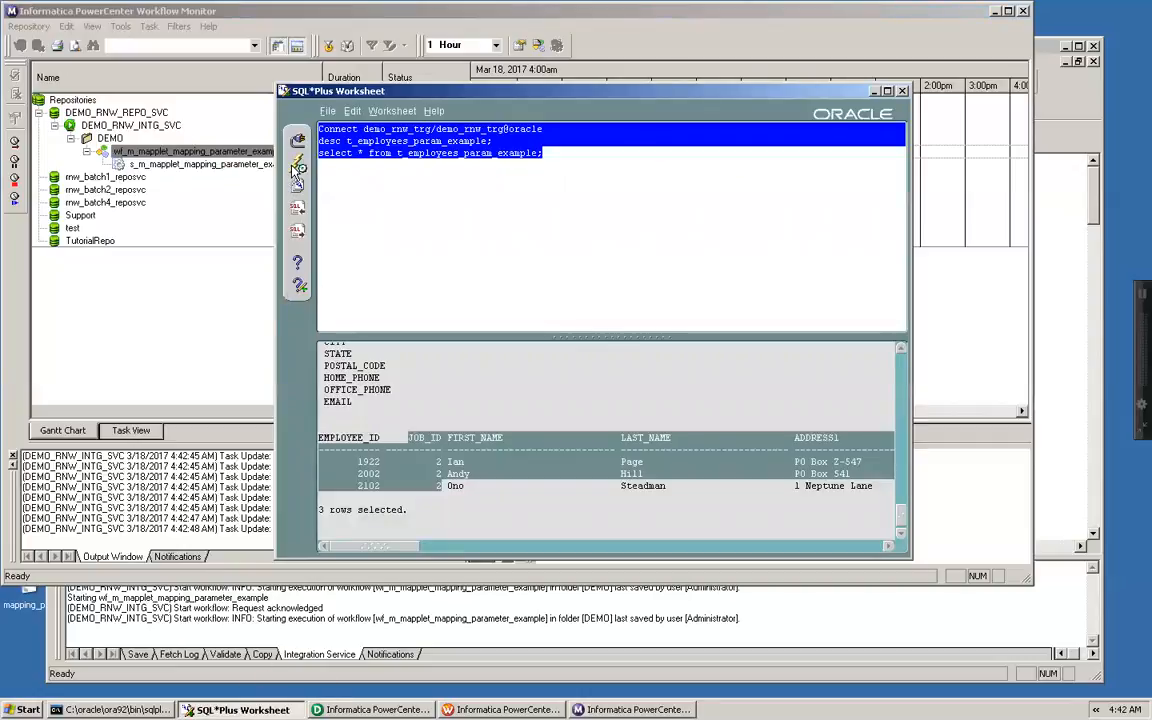
click(298, 166)
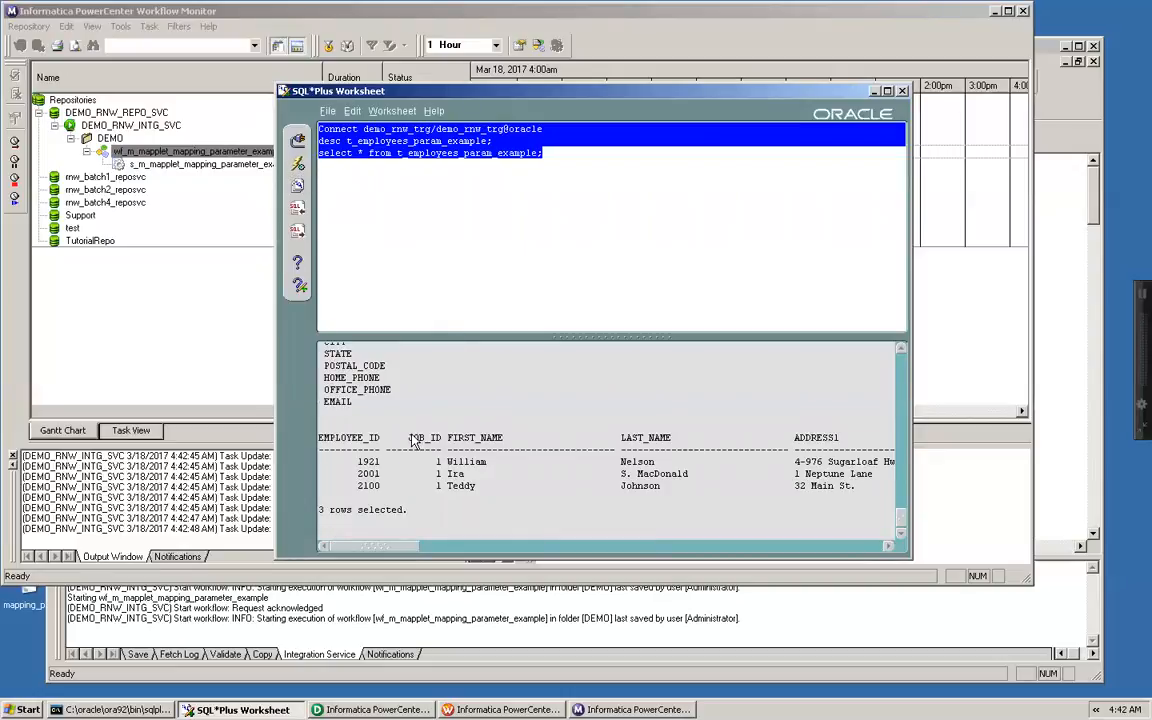
drag(408, 440, 441, 490)
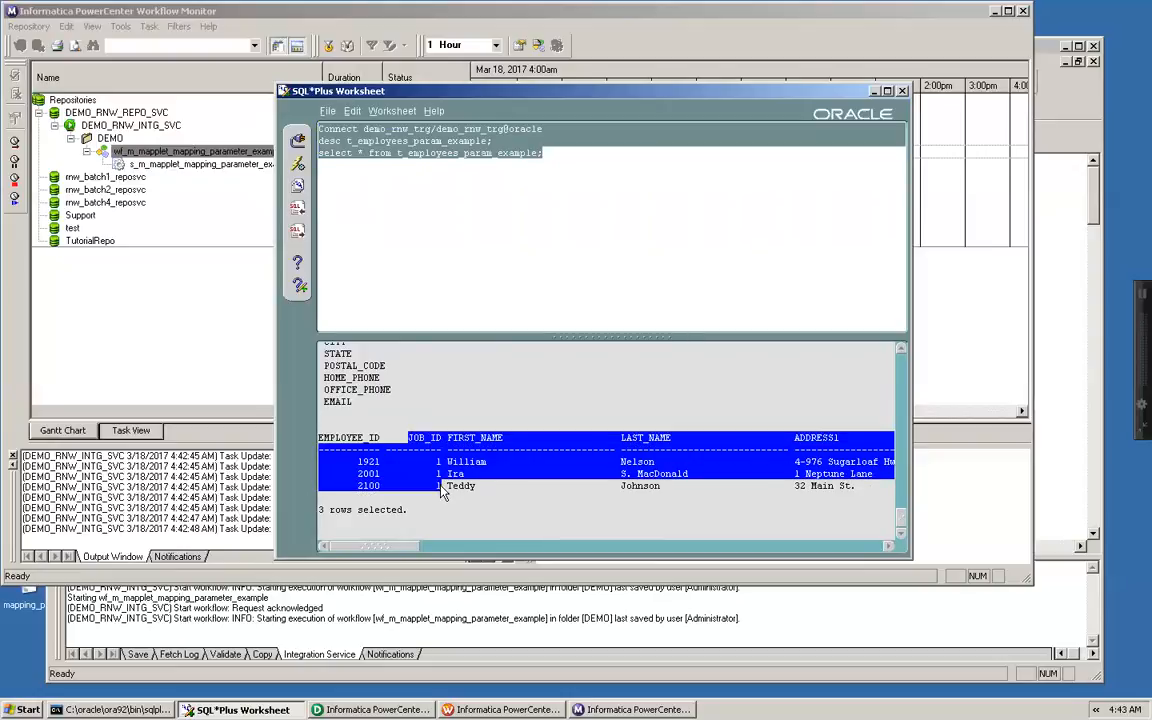
Step: Reopen mapping_parameter_external_file.txt, set $$JOBID to 3, then save and close the file
double_click(28, 612)
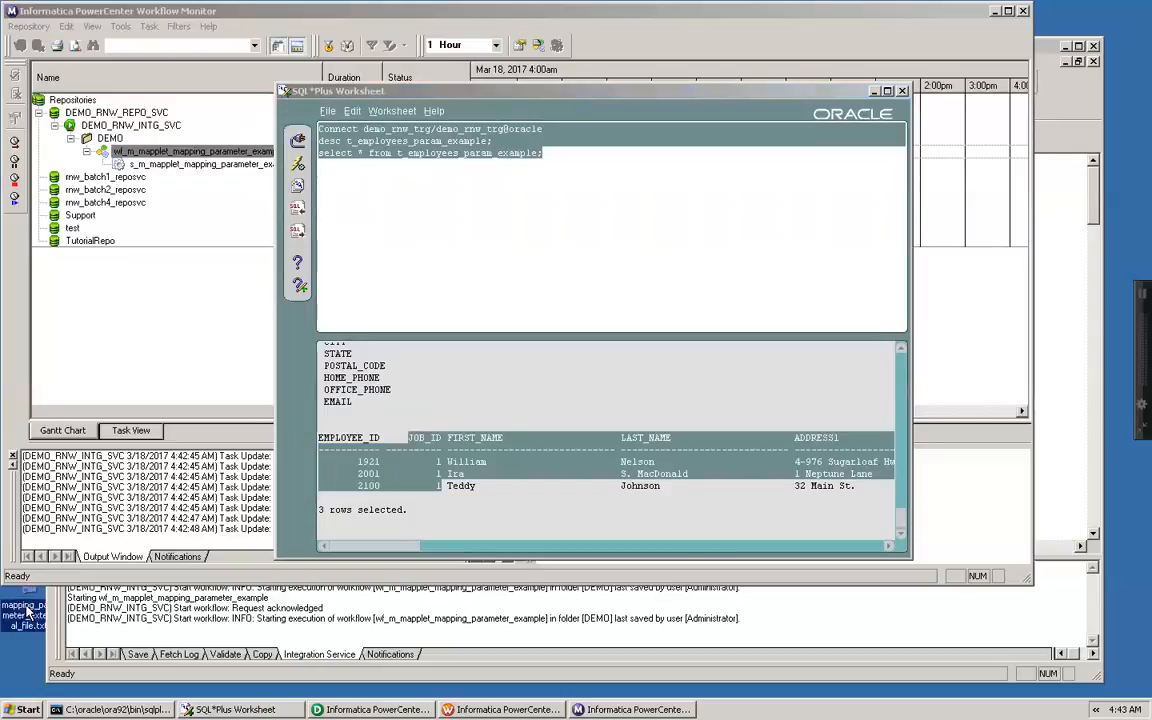
click(1095, 379)
key(BackSpace)
text(3)
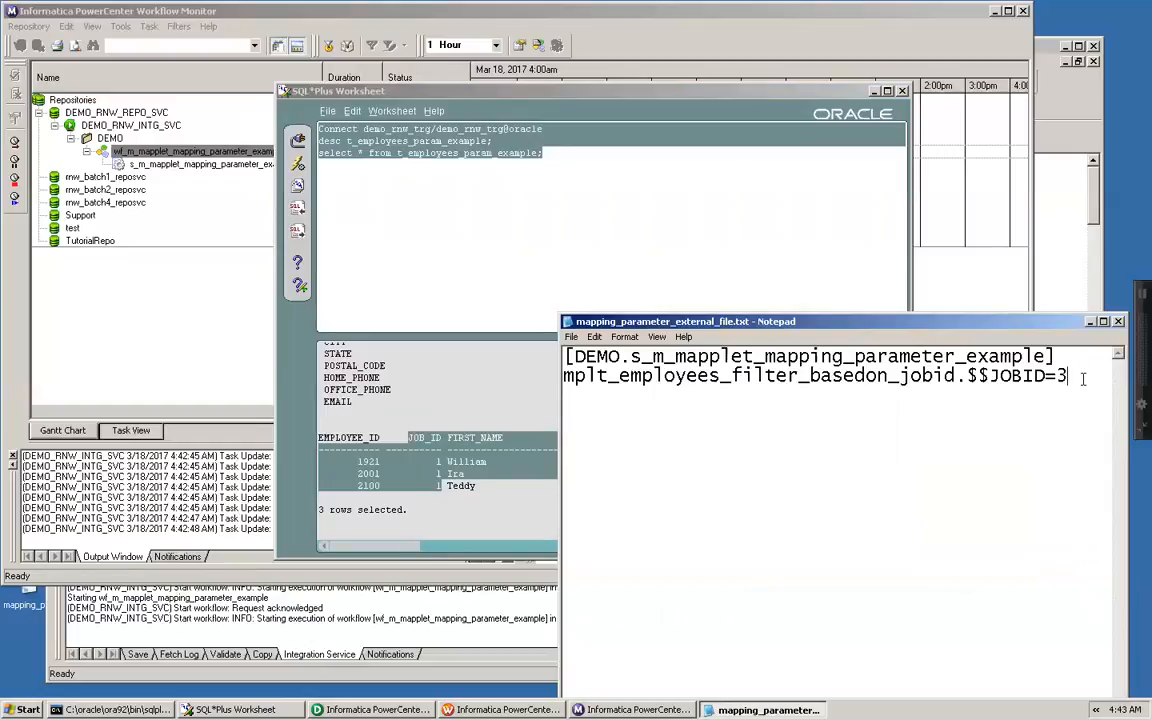
click(1119, 322)
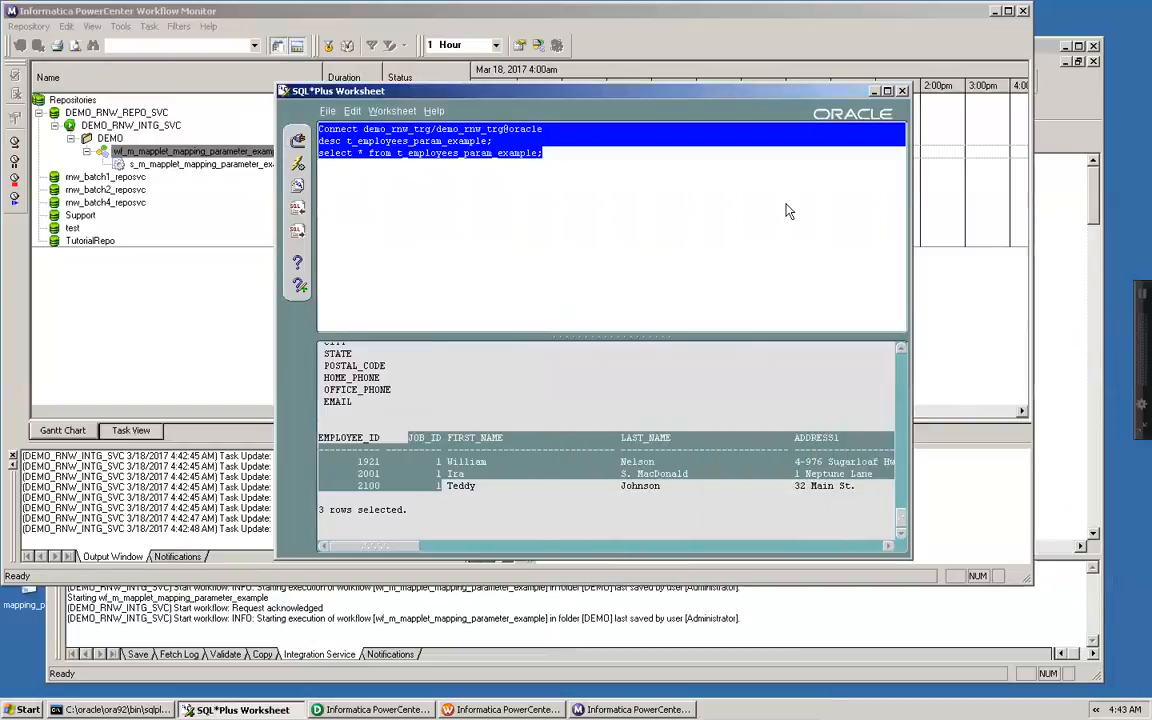
Step: Minimize SQL*Plus Worksheet and start wf_m_mapplet_mapping_parameter_example once more from Workflow Manager
click(873, 91)
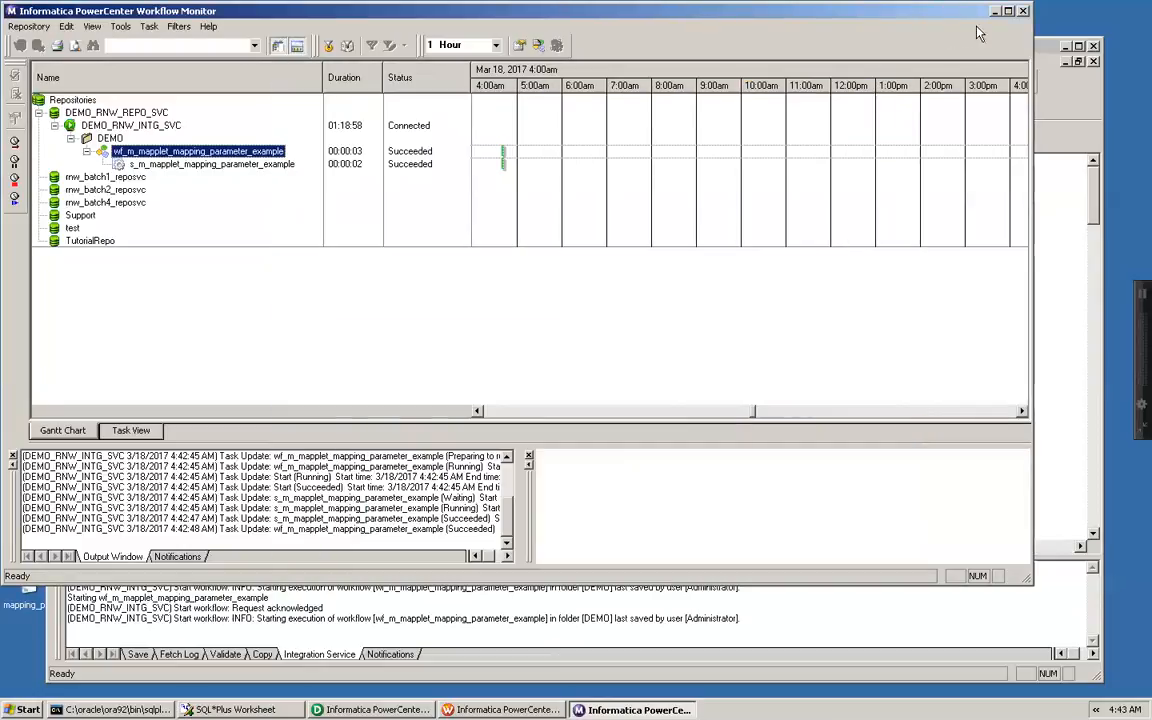
click(503, 710)
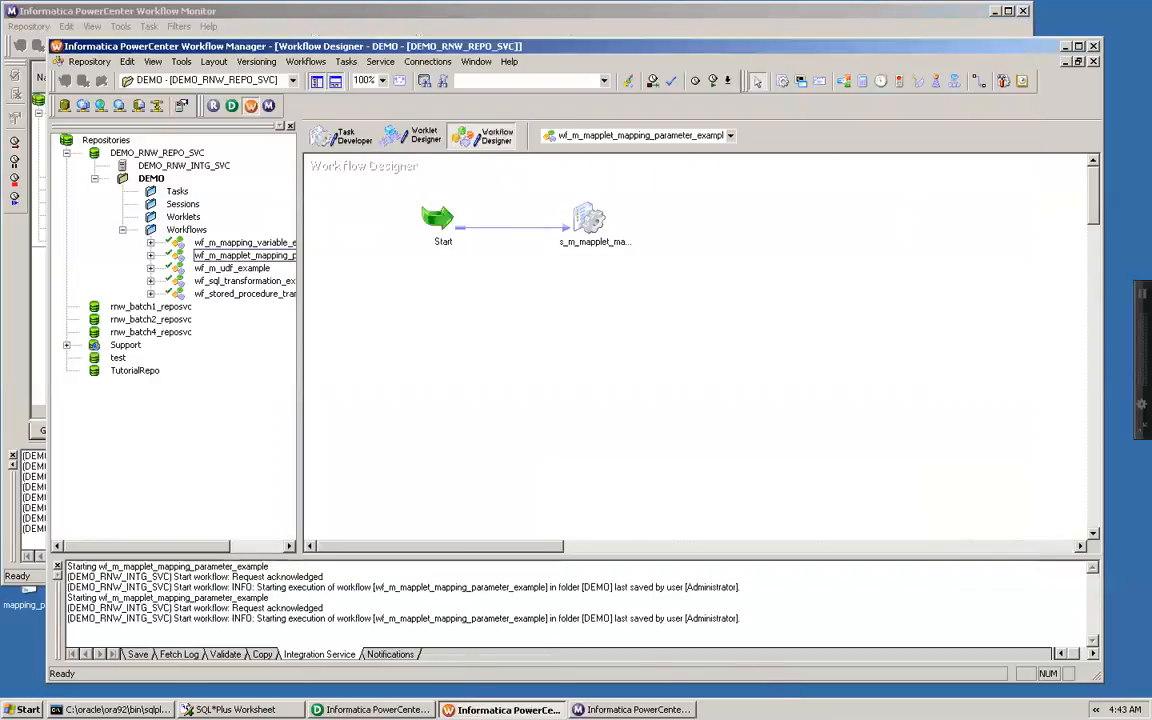
right_click(459, 368)
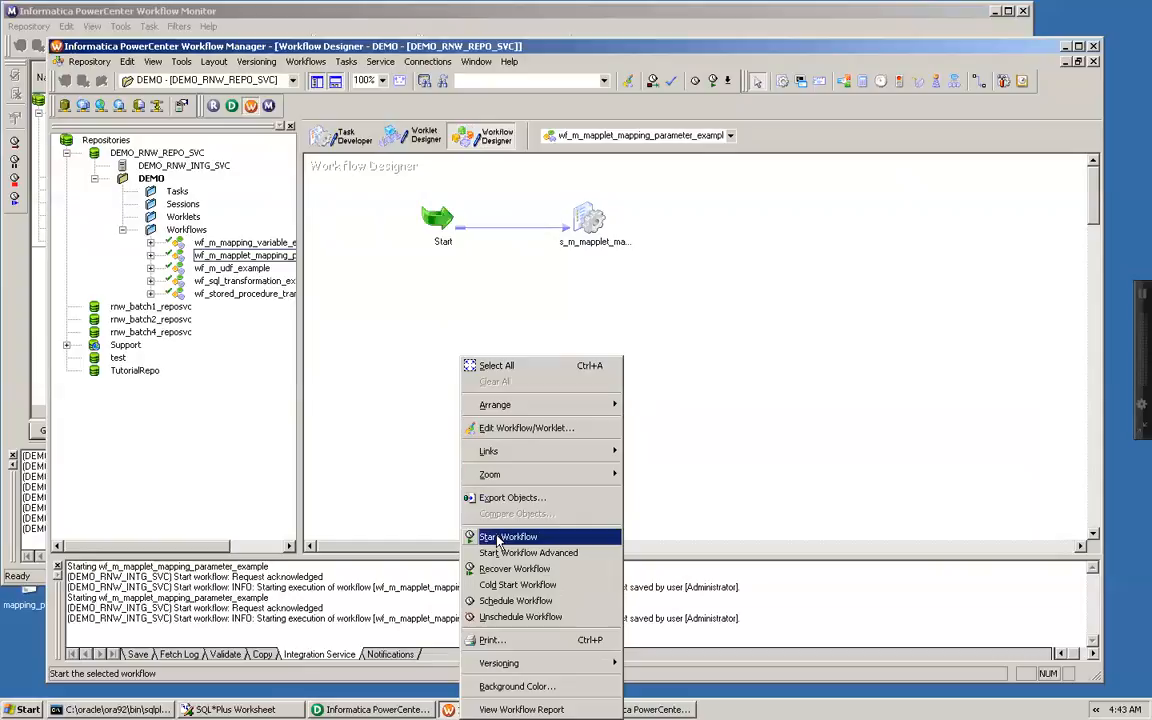
click(448, 487)
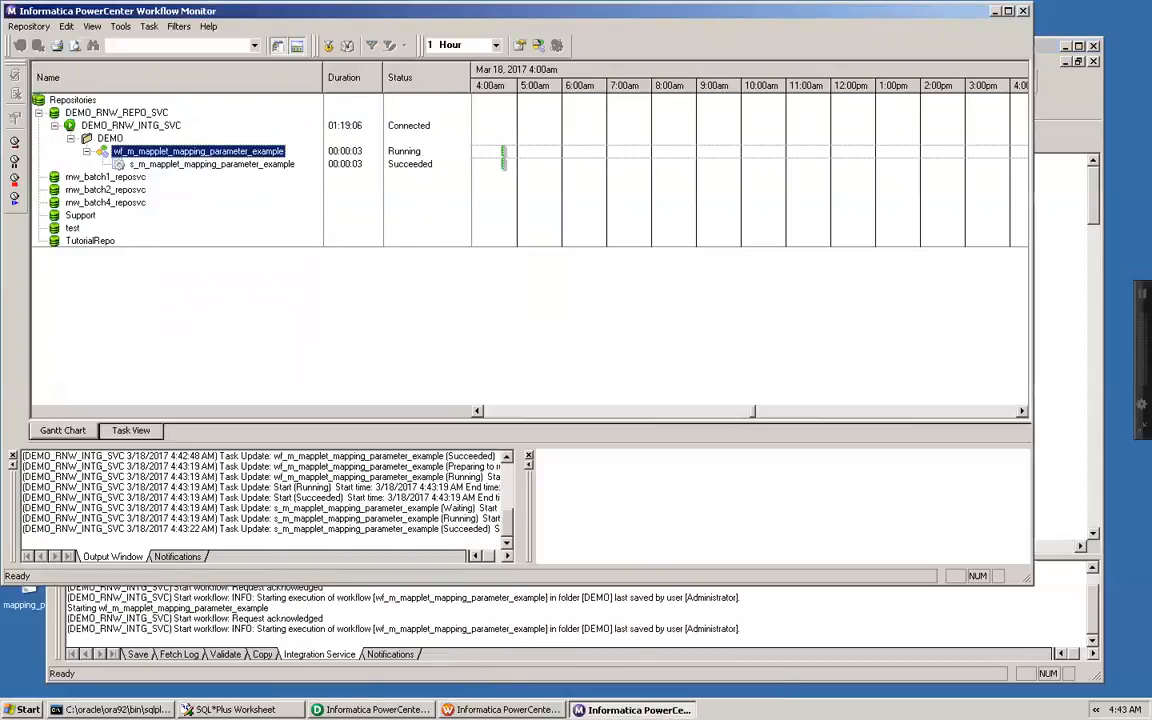
Step: Return to SQL*Plus Worksheet, rerun the t_employees_param_example query and check the JOB_ID values of the loaded rows
click(238, 709)
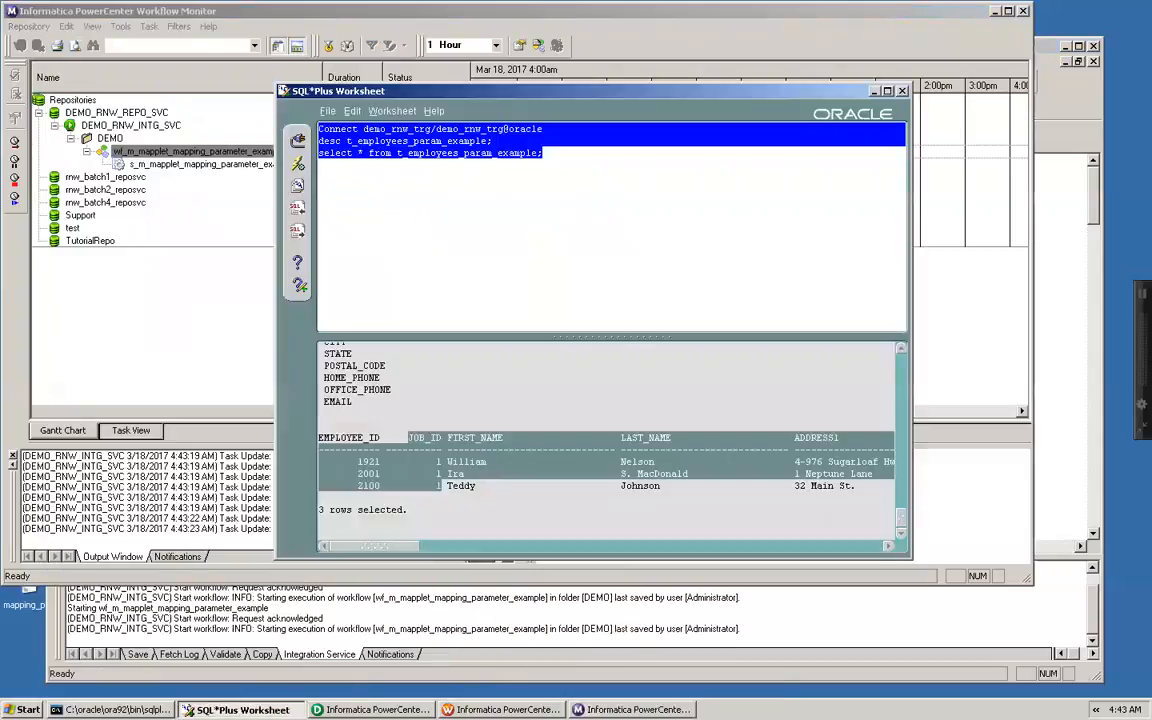
click(299, 165)
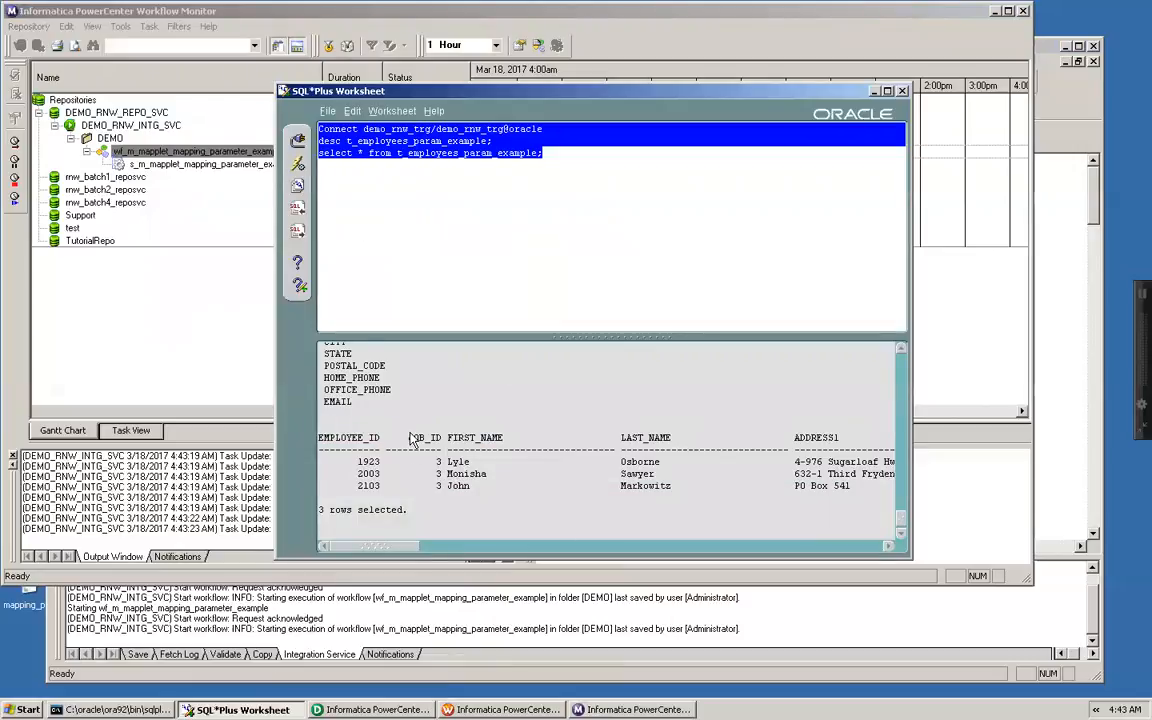
drag(409, 440, 445, 490)
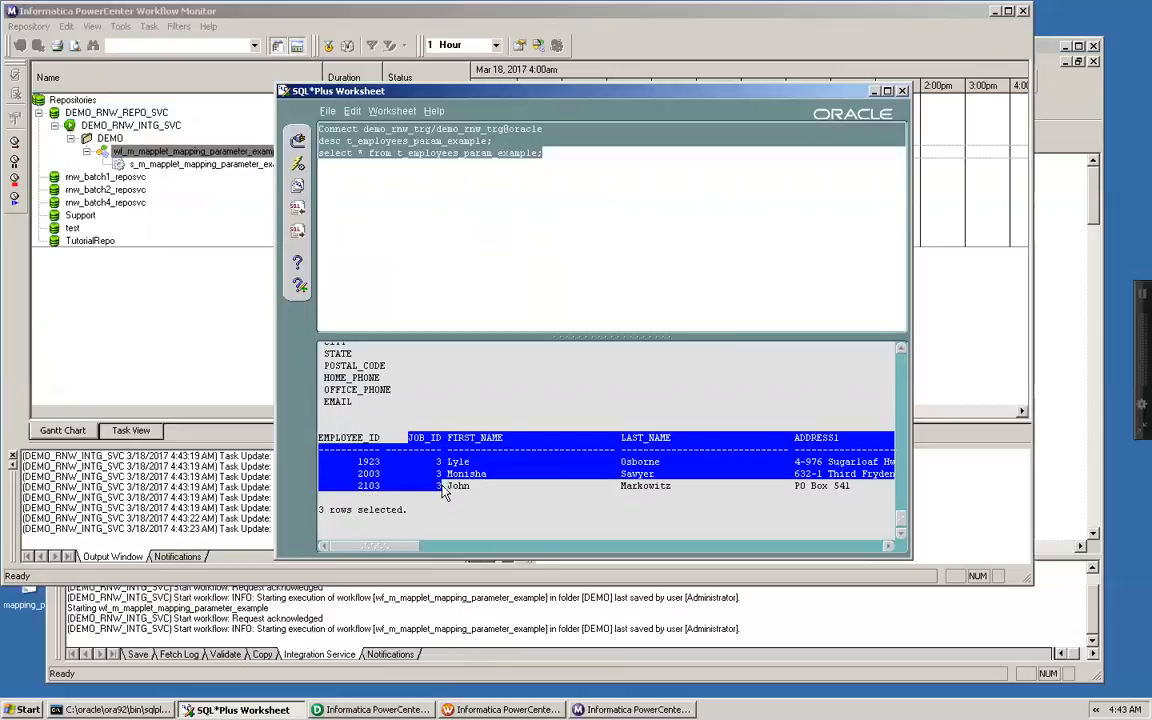
click(464, 492)
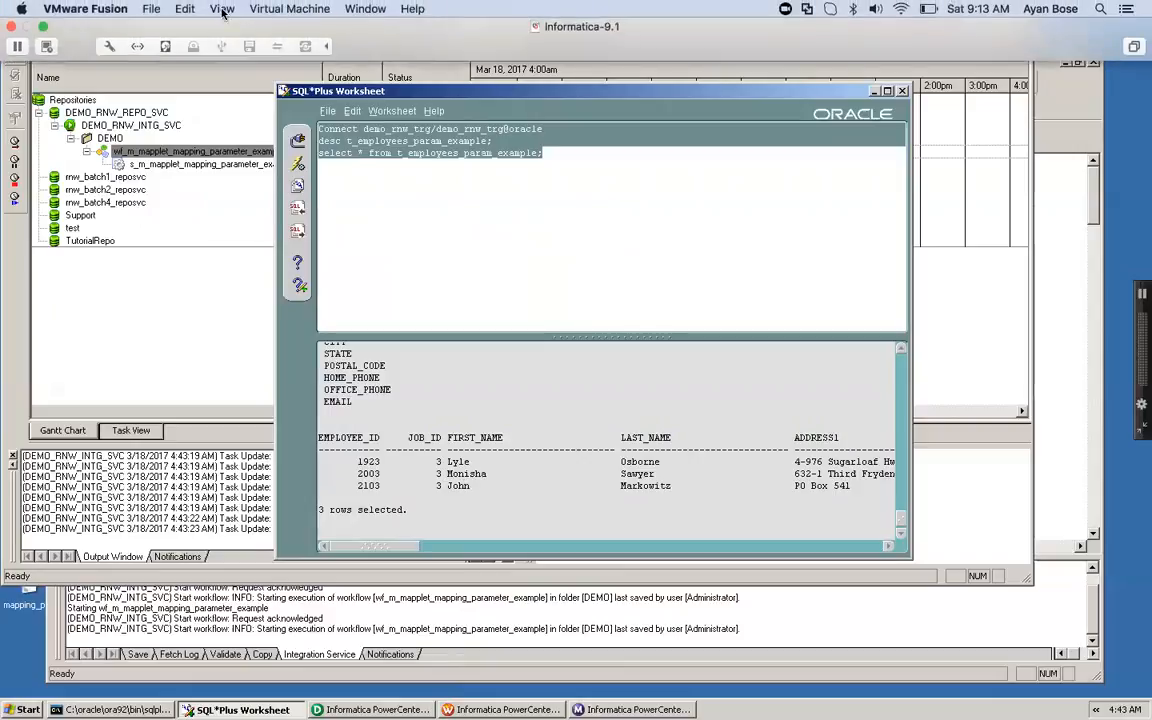
Step: Take the Informatica-9.1 virtual machine out of full-screen view in VMware Fusion
click(223, 11)
click(239, 29)
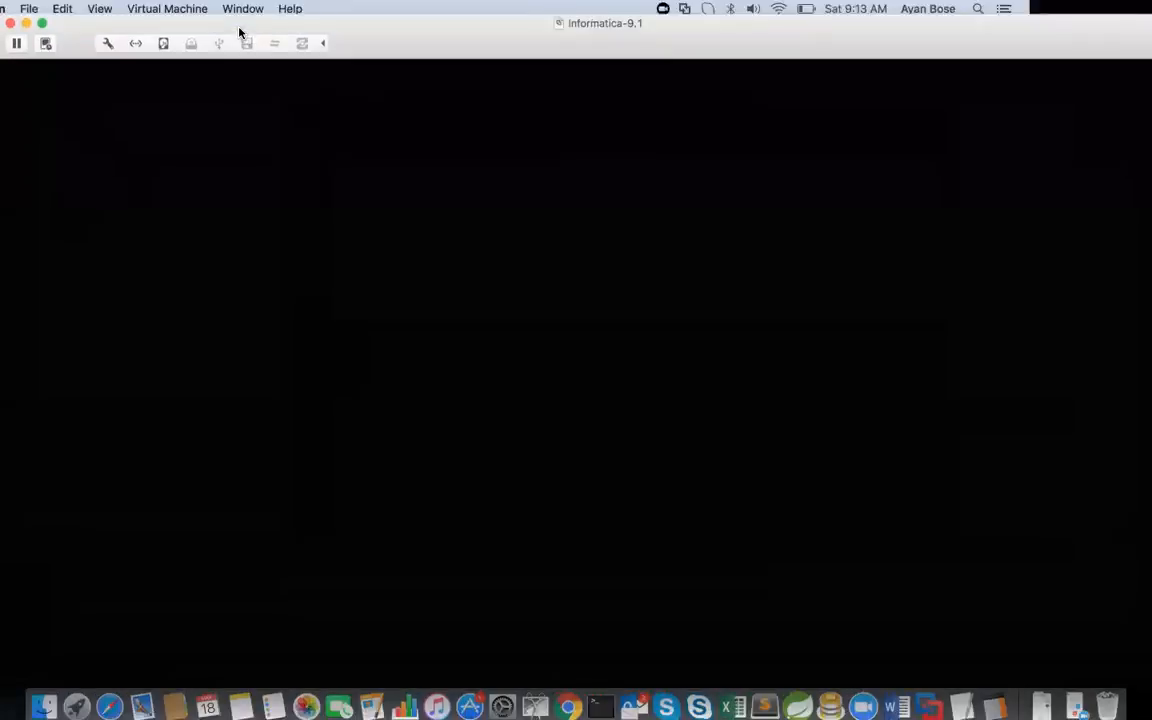